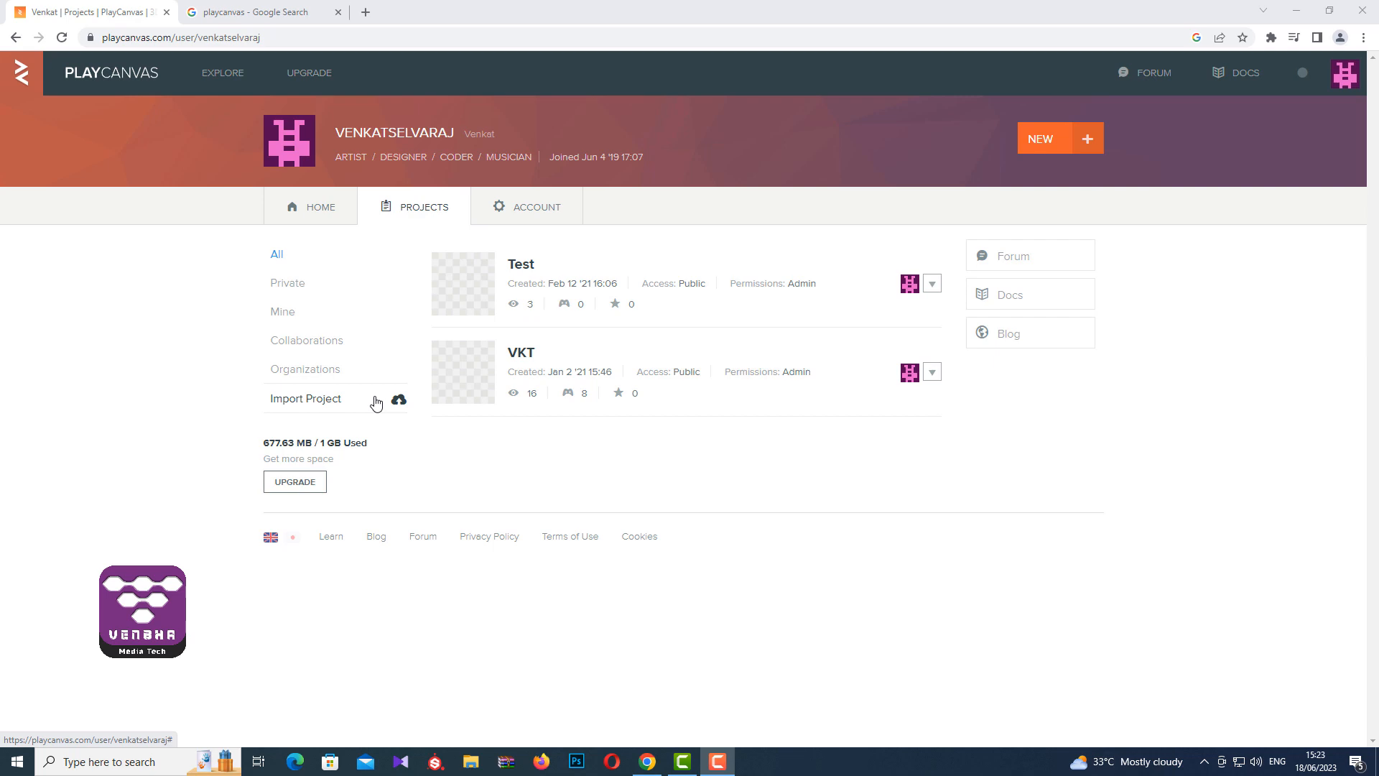
click(285, 11)
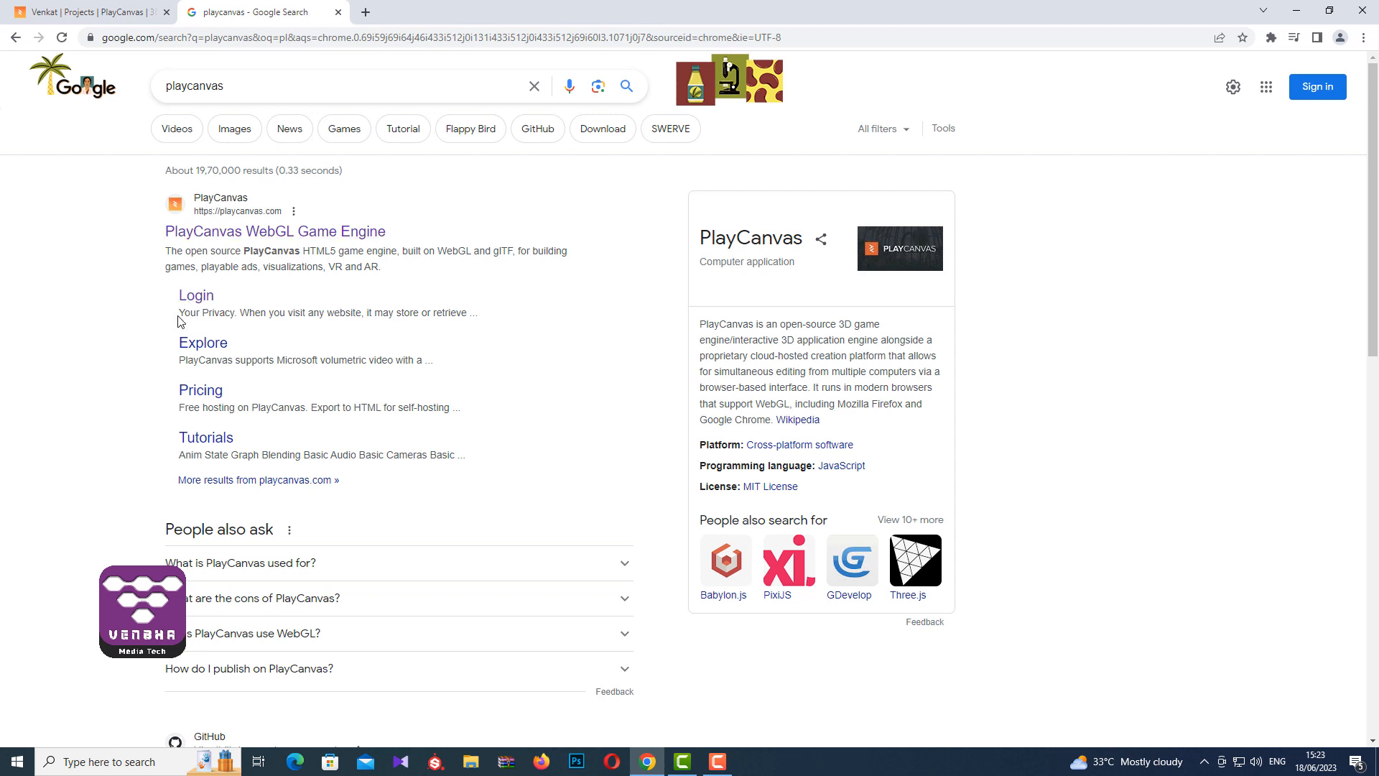
click(87, 10)
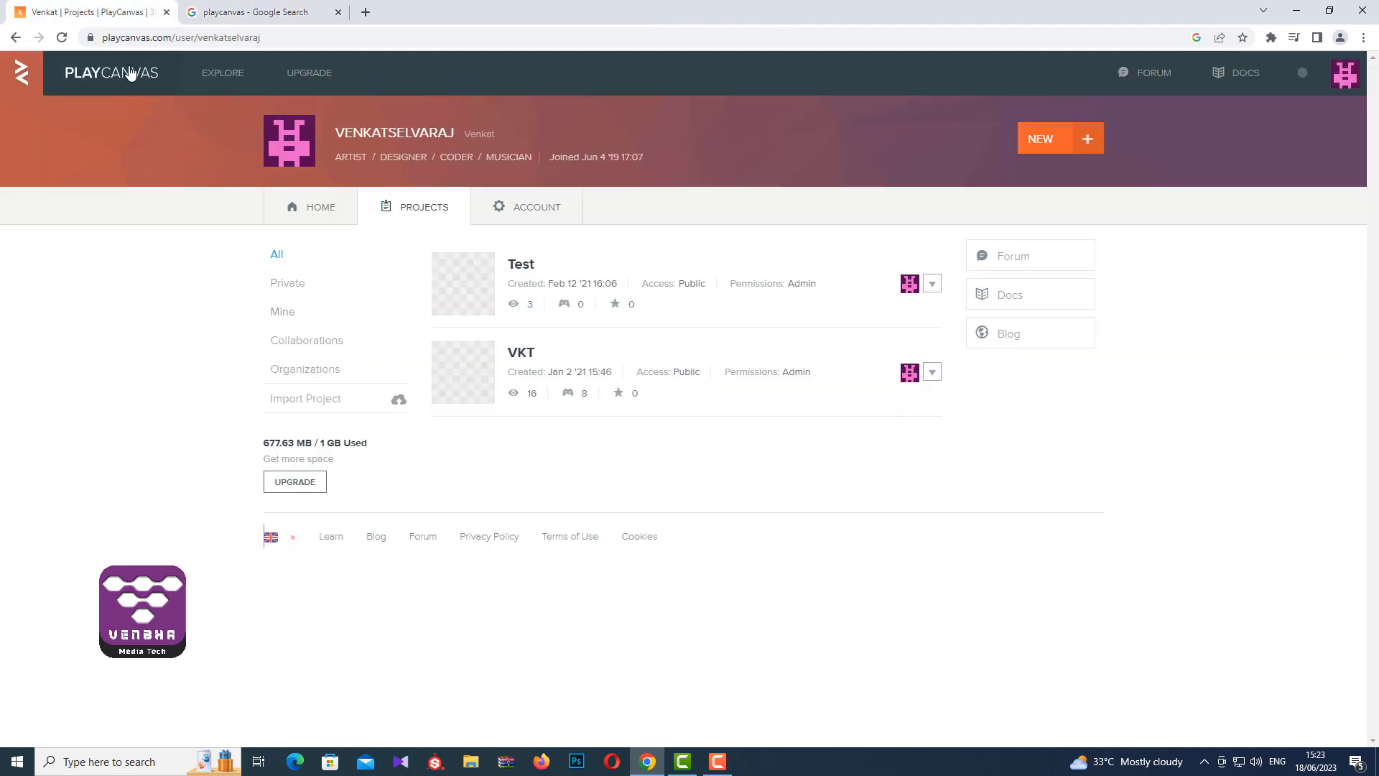
click(130, 73)
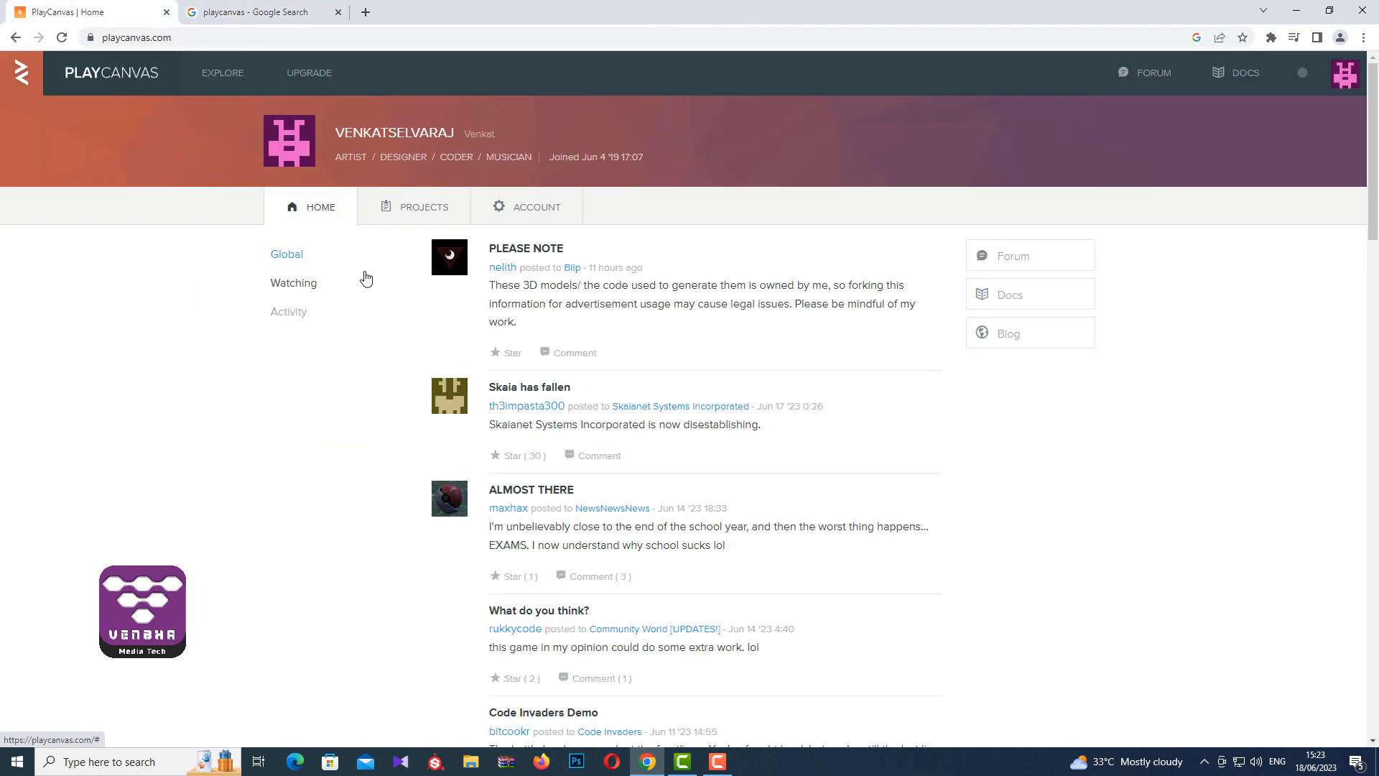
click(401, 207)
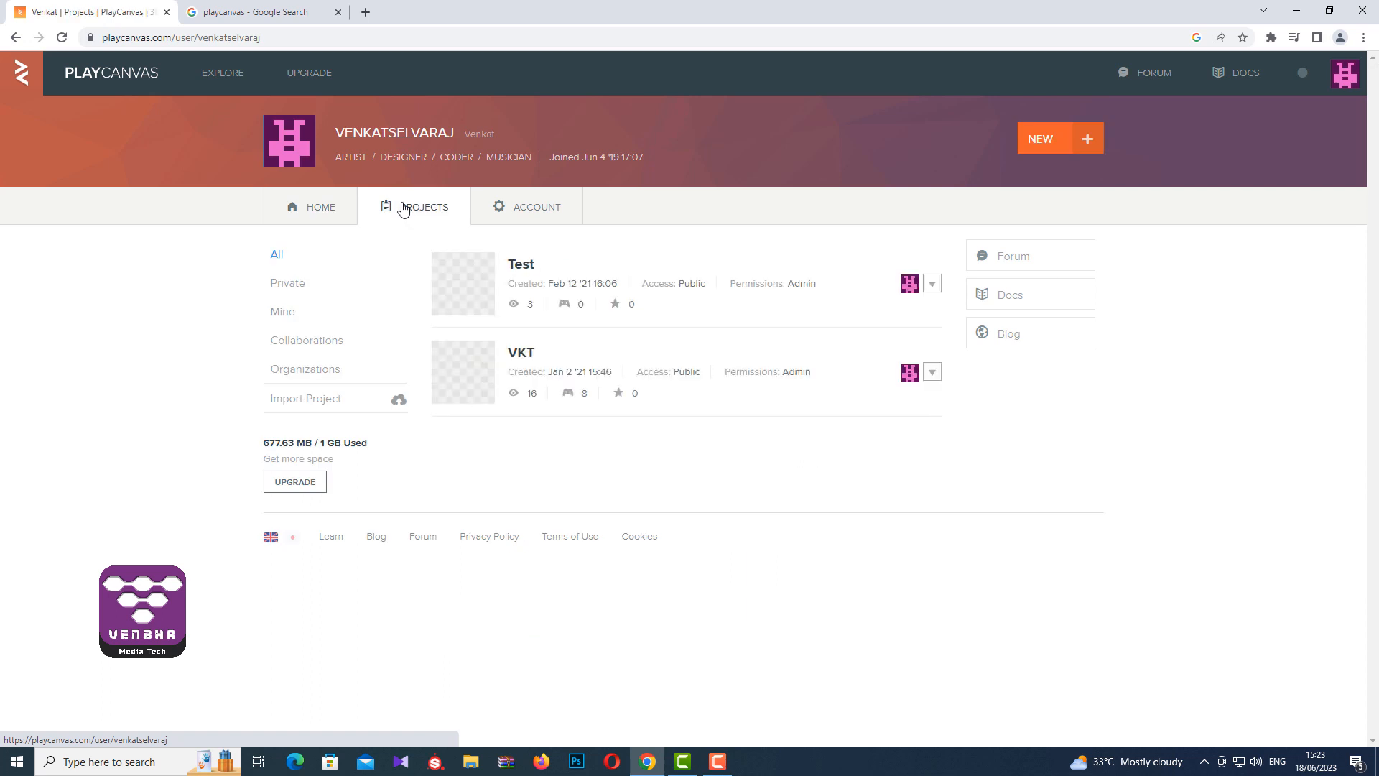
Step: Create a new project from the WebXR AR Starter Kit template, keeping its default name and description
click(1049, 139)
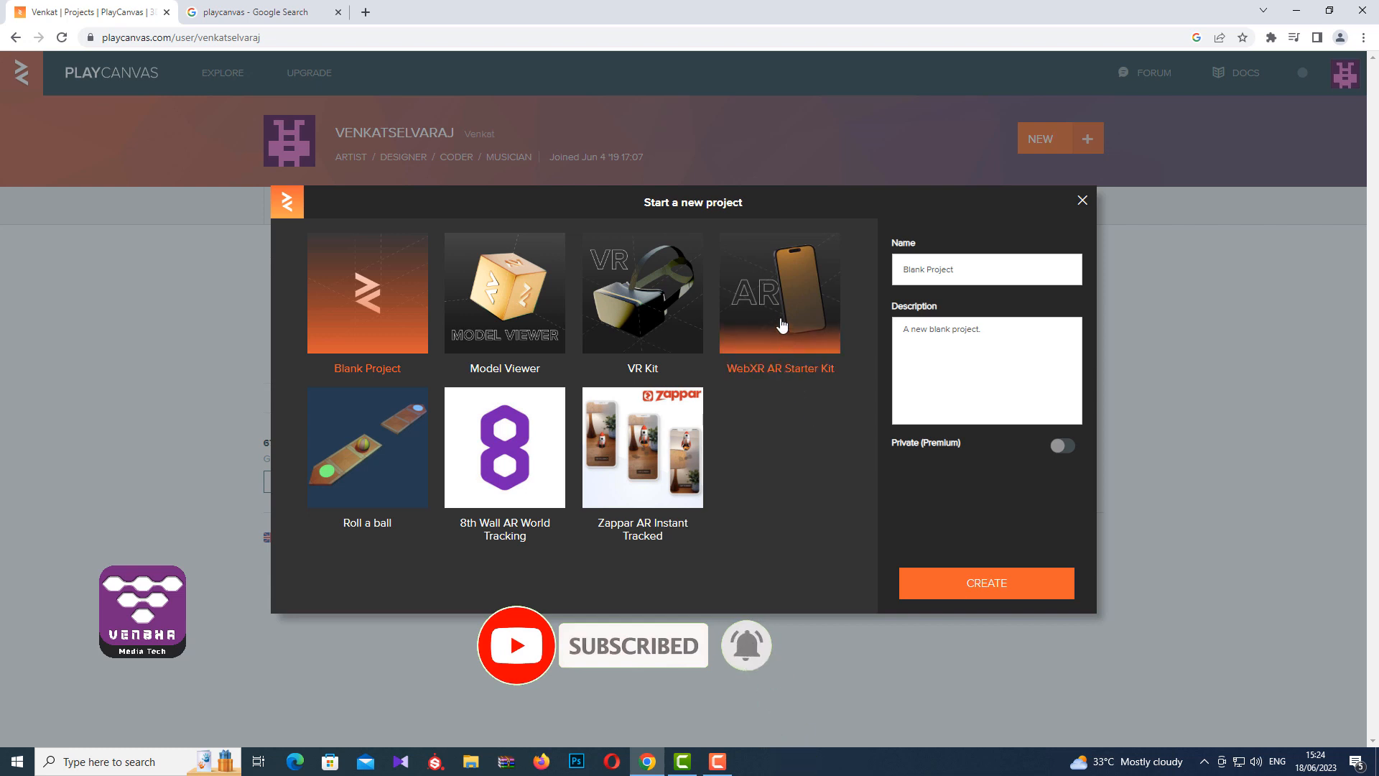
click(782, 325)
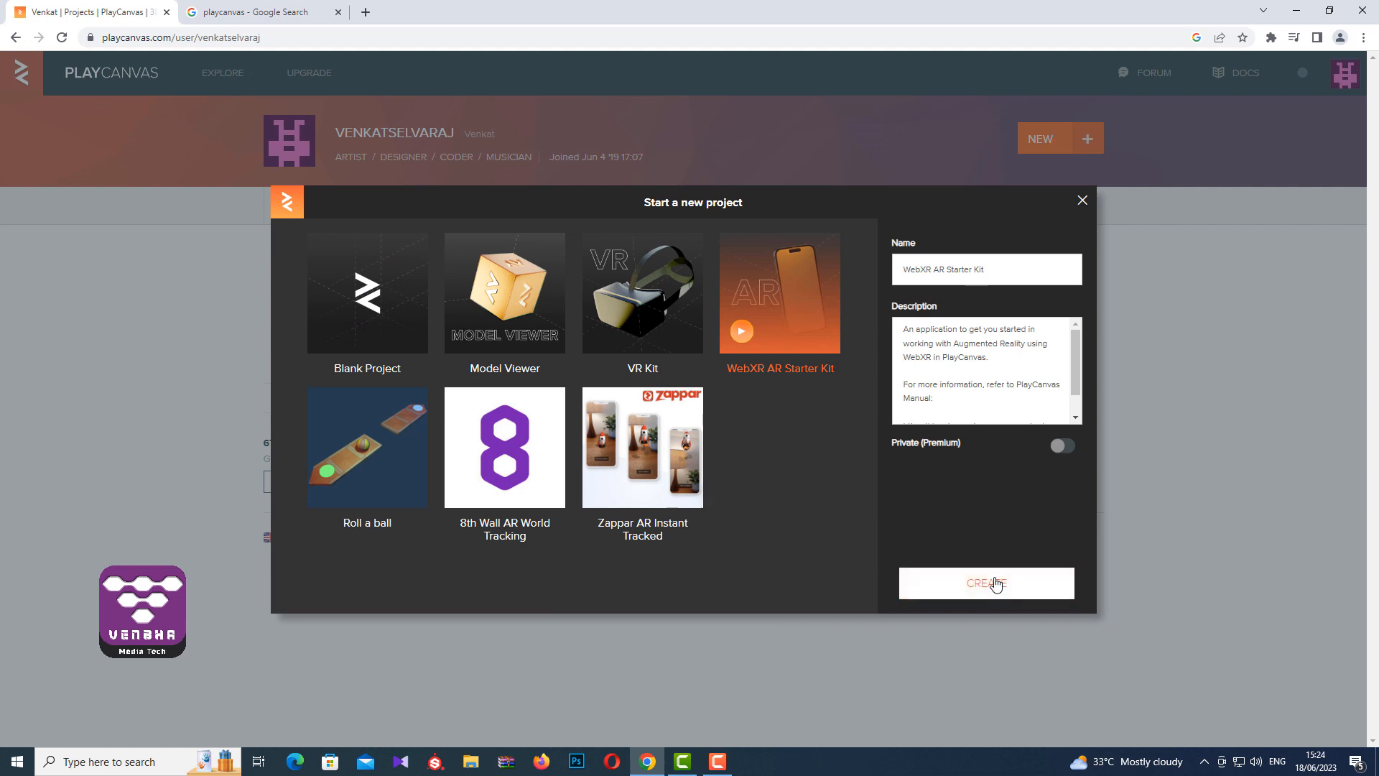
click(997, 584)
click(717, 763)
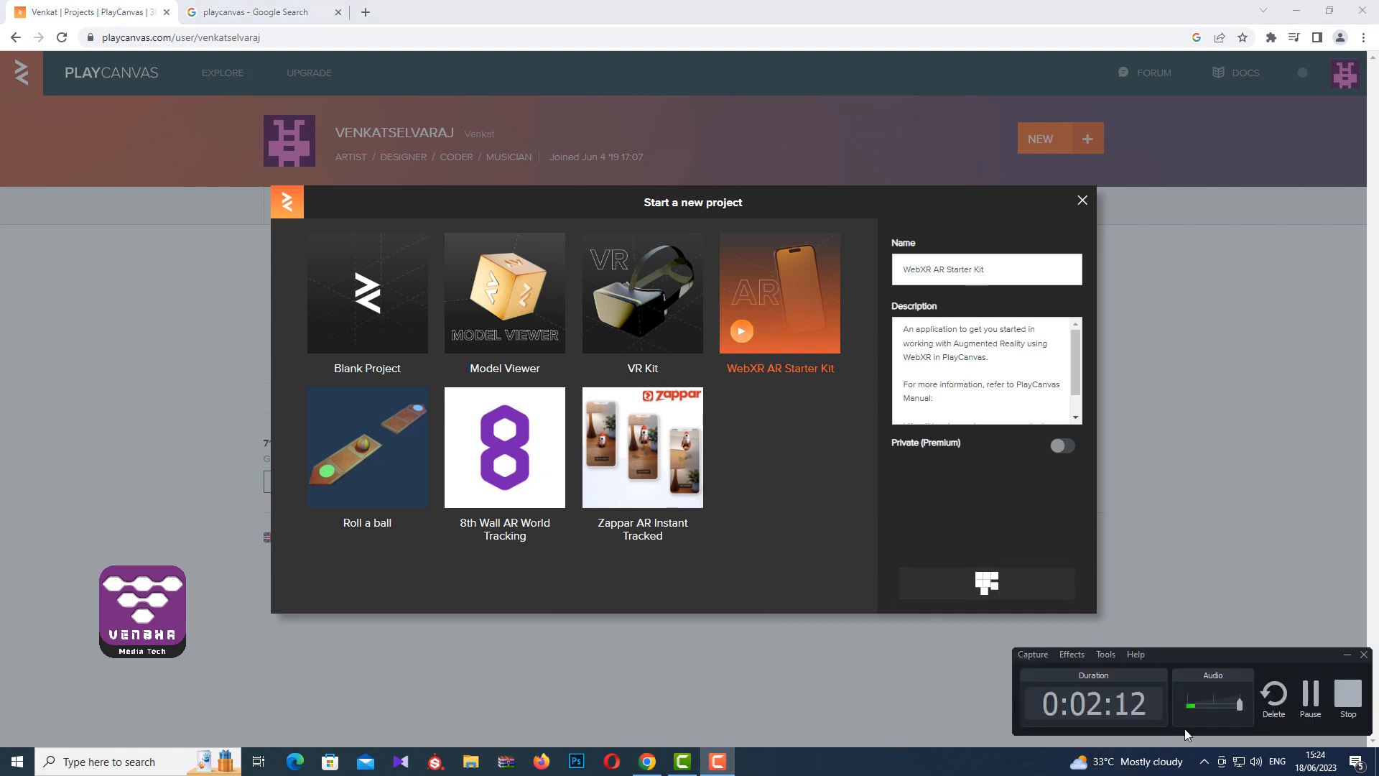
click(1309, 702)
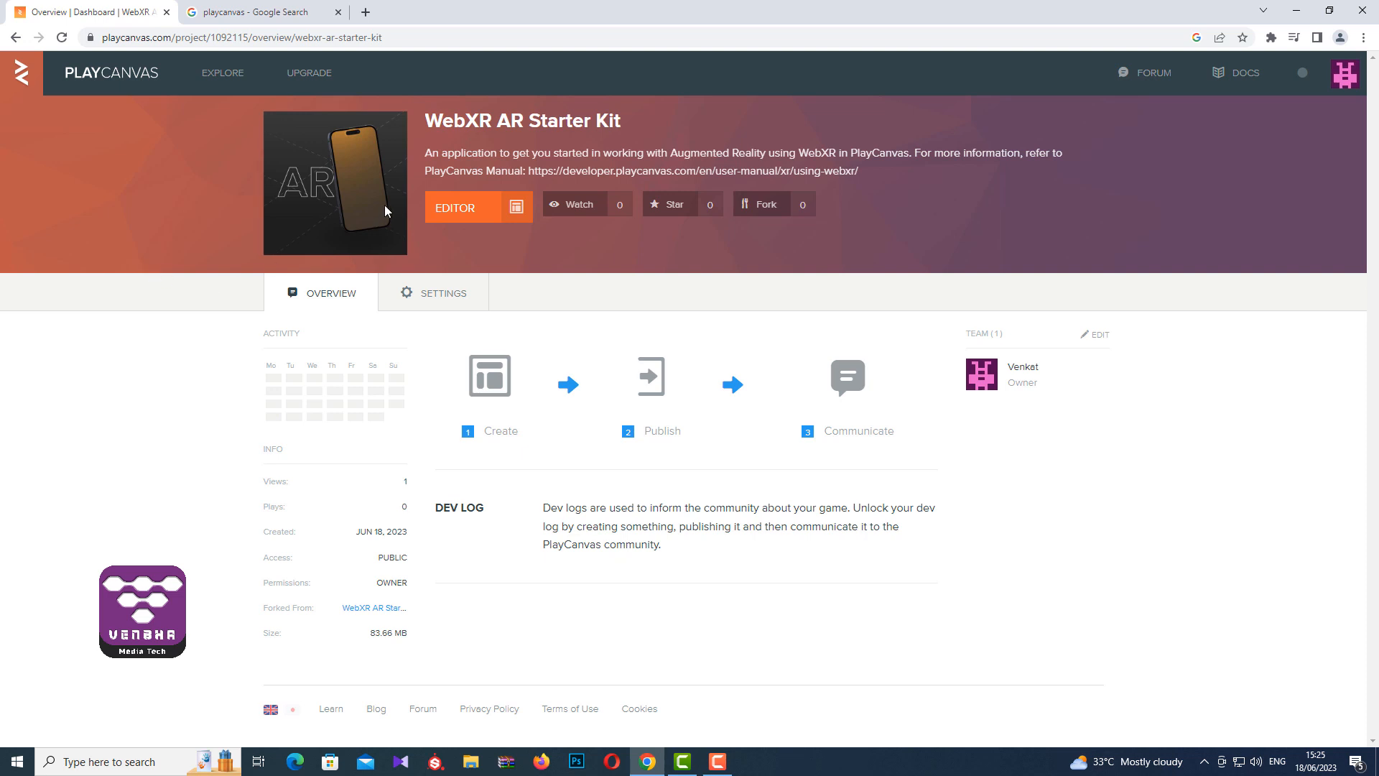
Step: Open the new project in the editor and load the Augmented Reality Scene
click(471, 216)
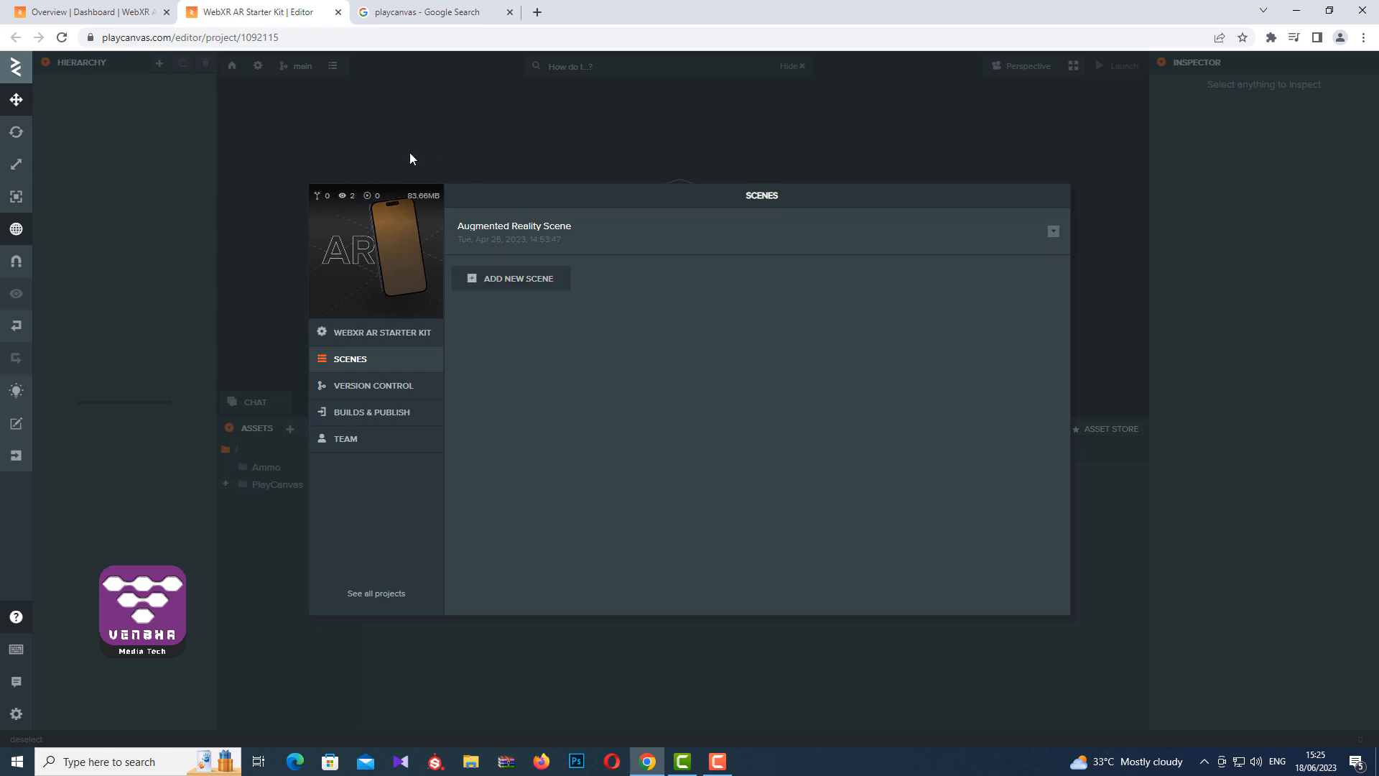
click(504, 237)
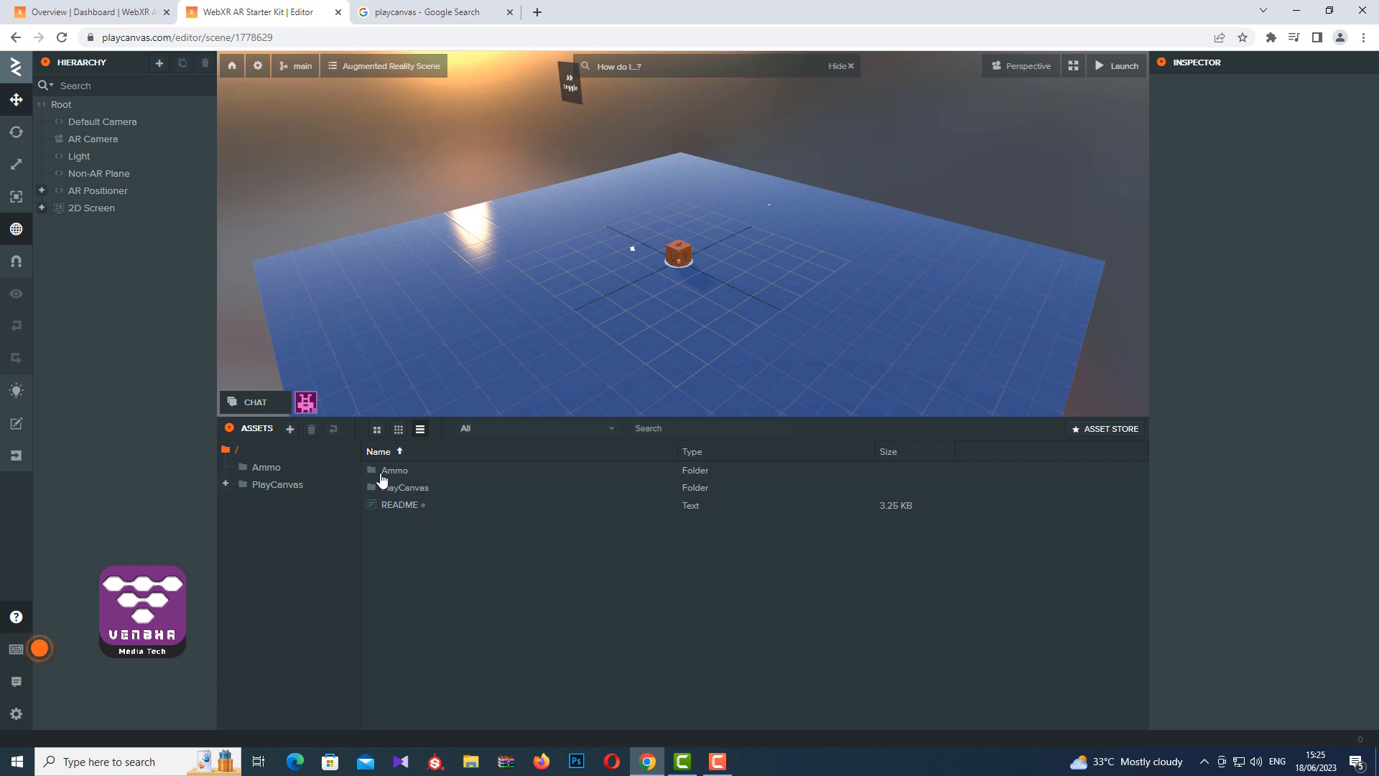
Step: Delete the PlayCanvas-Cube entity, including its child entities, from the Model under AR Positioner
click(675, 247)
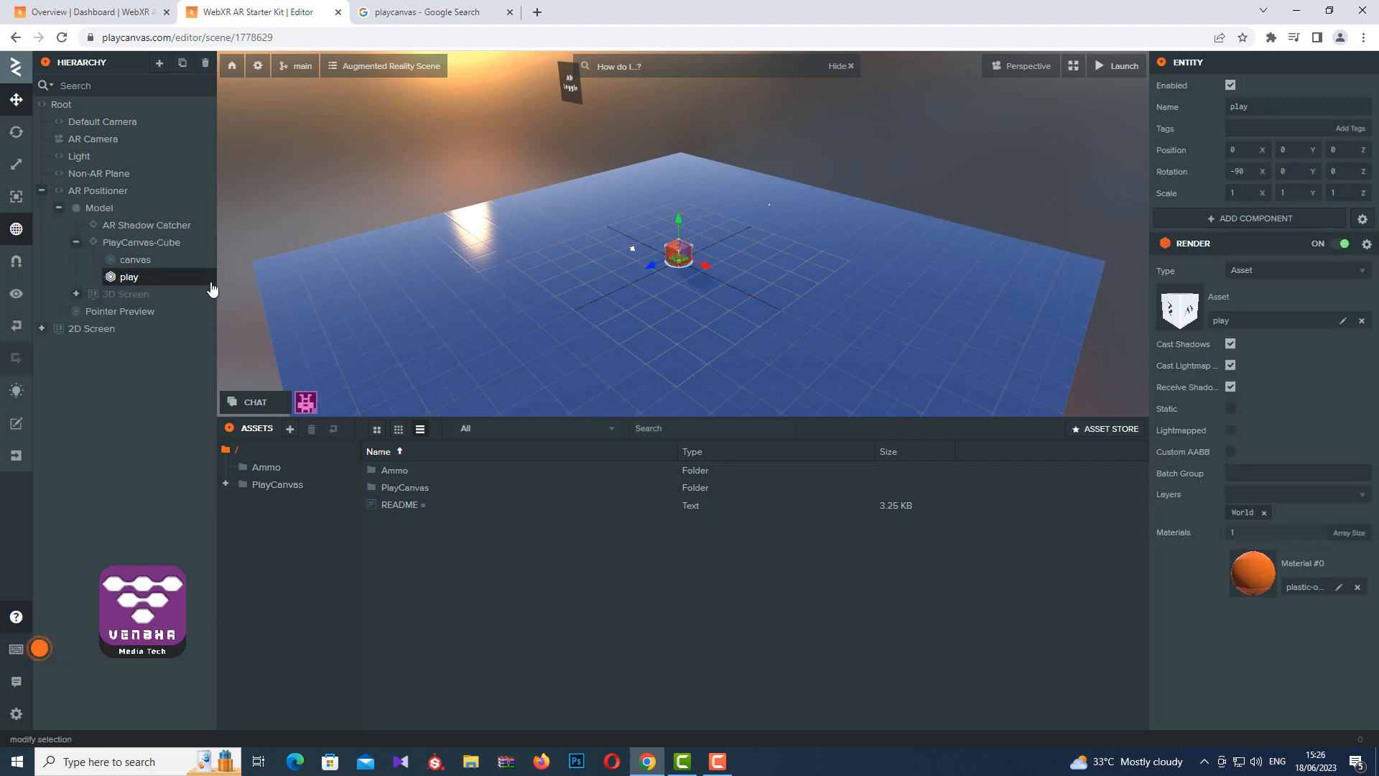
click(154, 245)
right_click(155, 251)
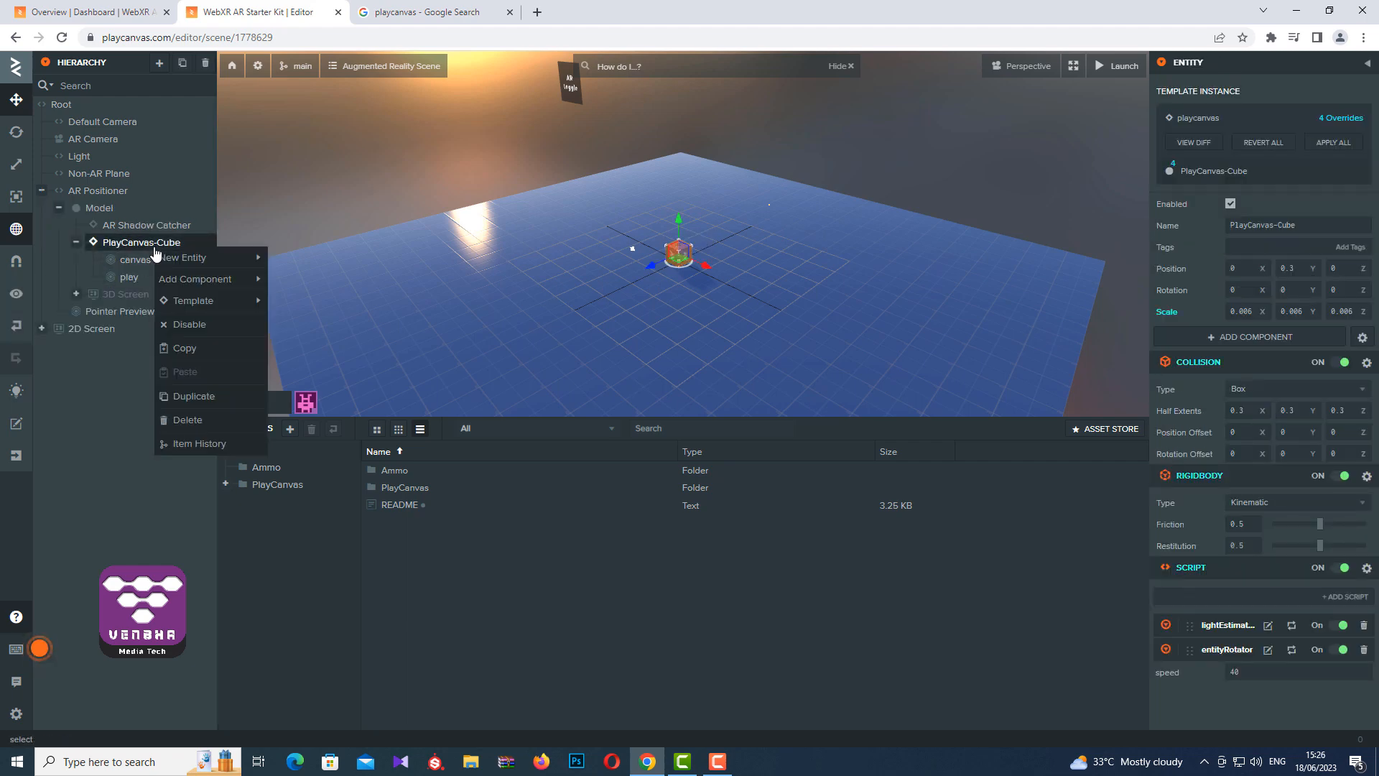
click(195, 420)
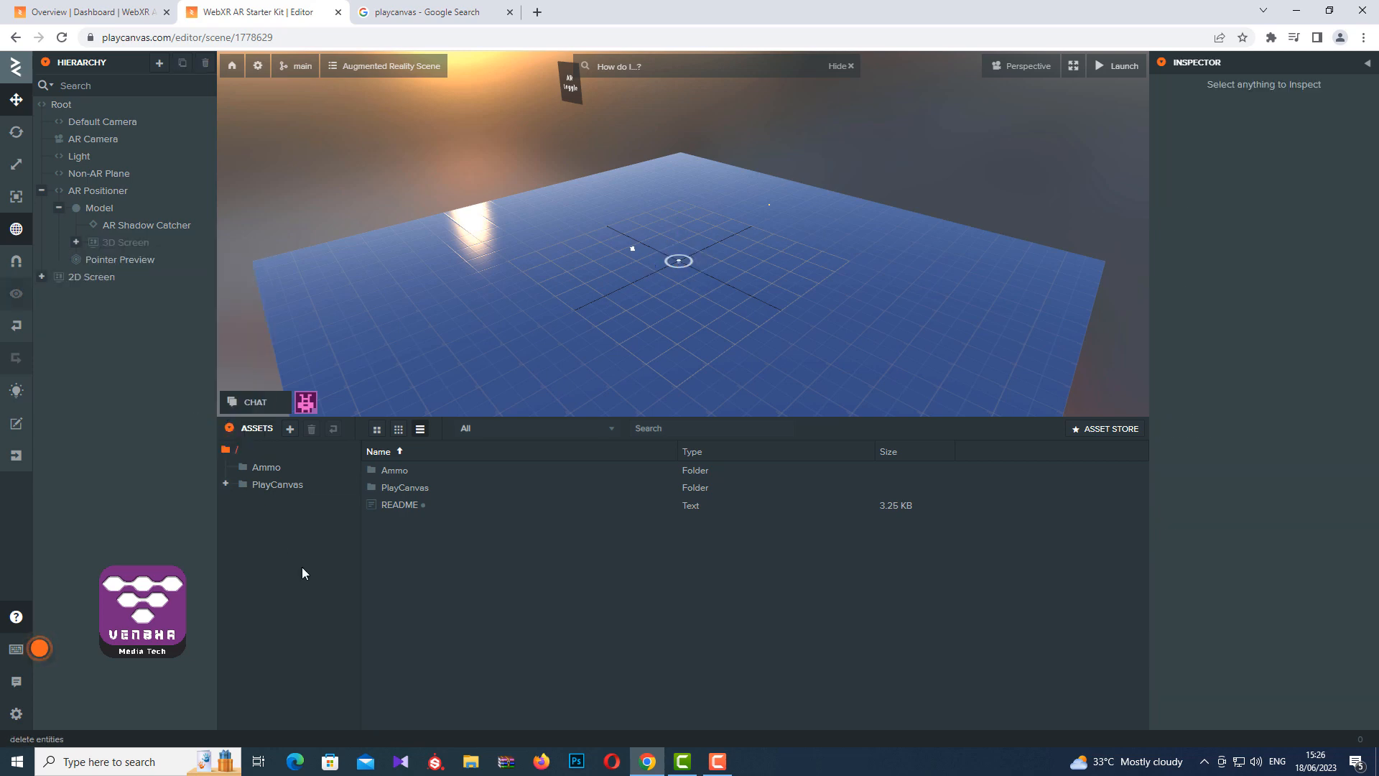
Step: Create a folder in the root of the project assets and name it My Asset
right_click(441, 566)
mouse_move(477, 578)
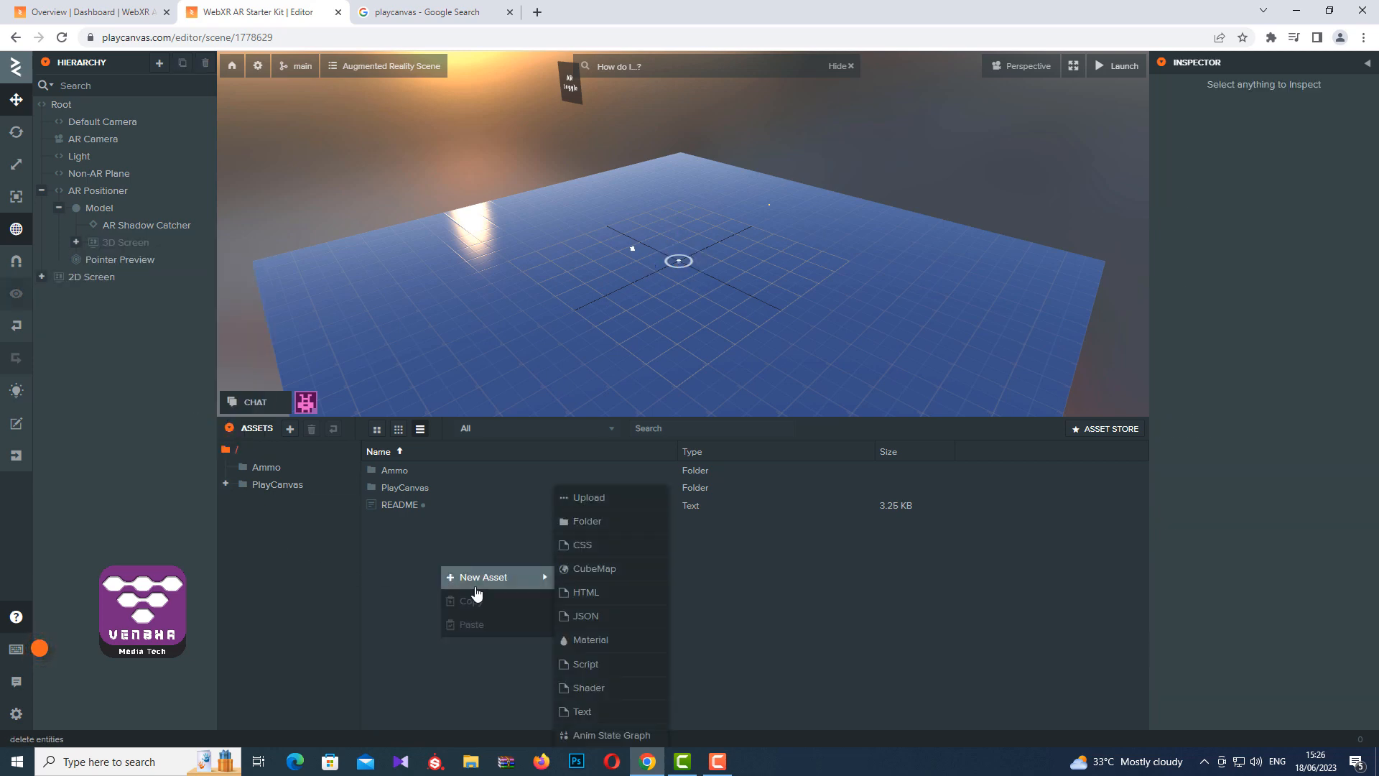
click(608, 532)
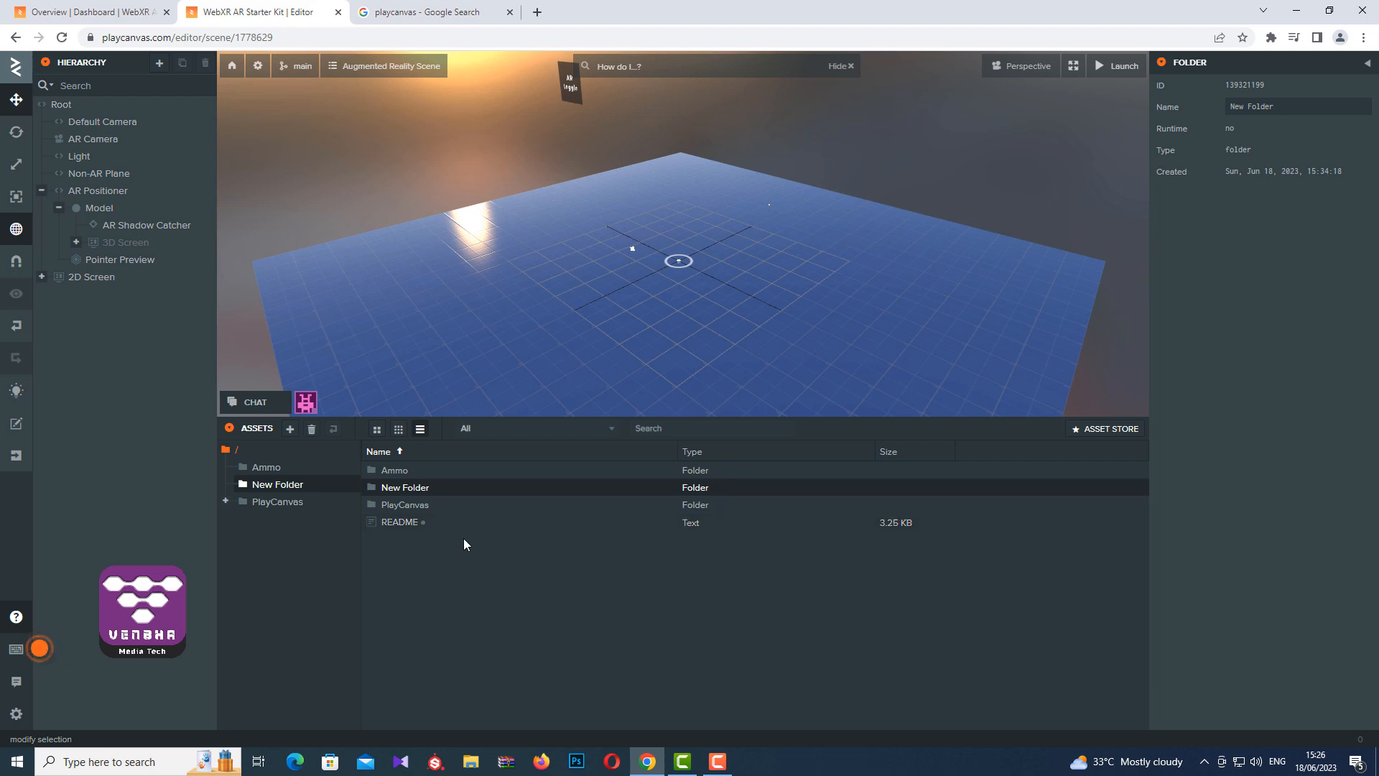
drag(1281, 105, 1150, 104)
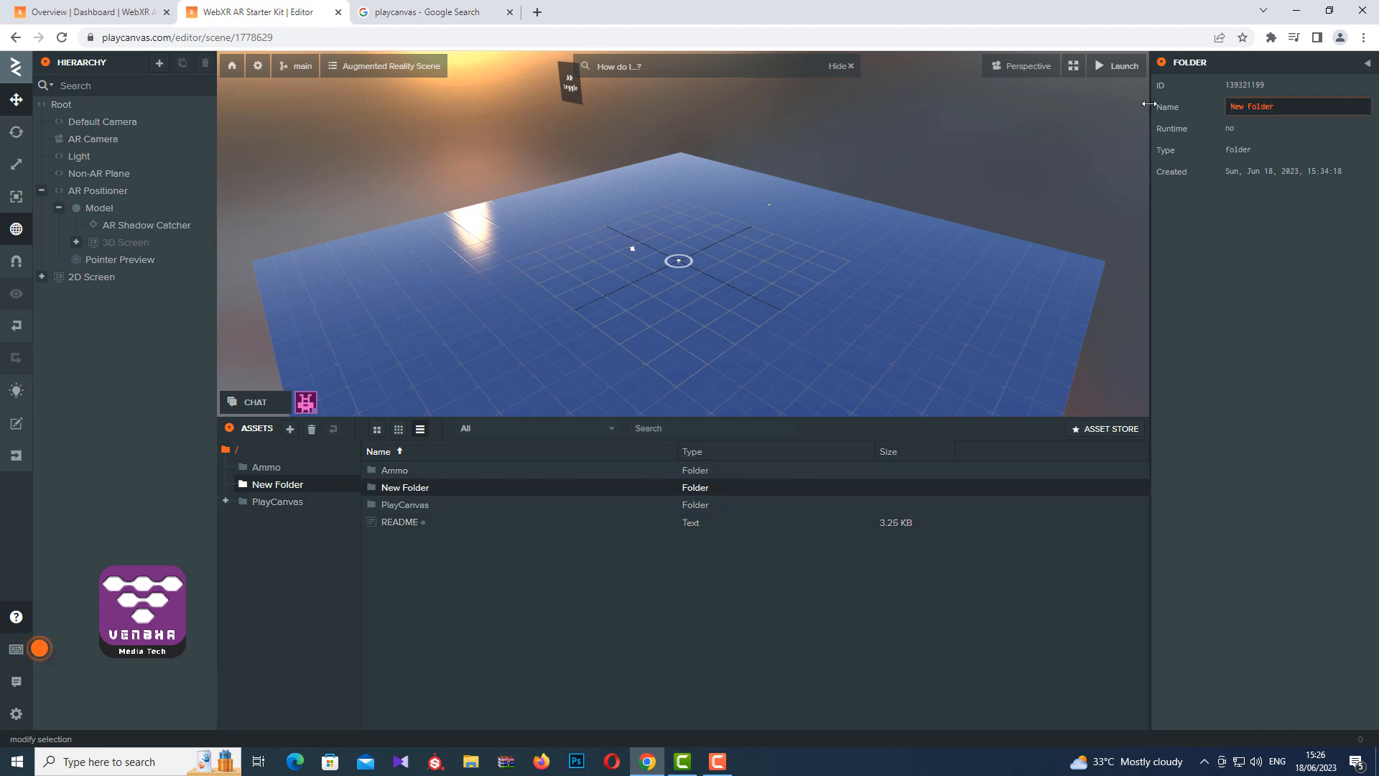
text(My Asset)
key(Return)
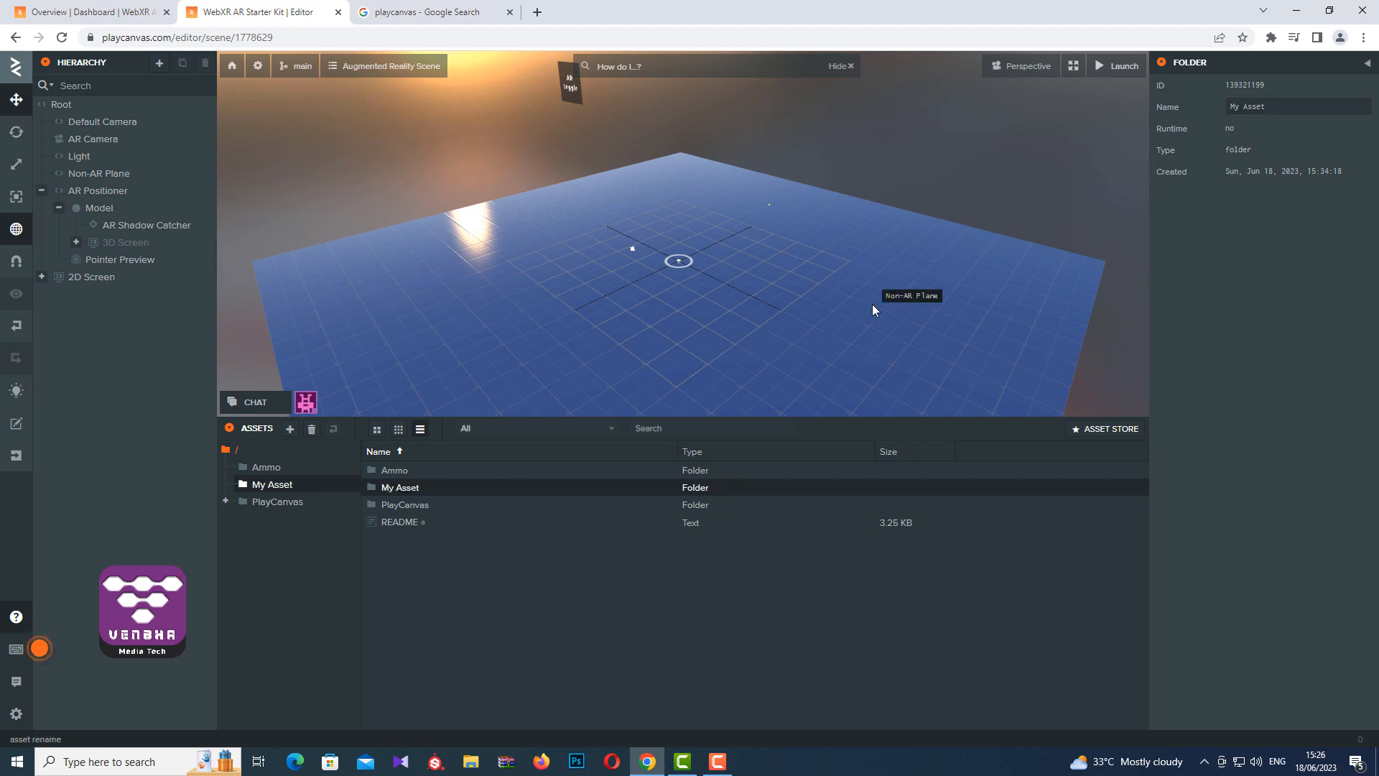
Step: Upload the car model mclaren_f1_1993_by_alex.ka..glb from Downloads into the My Asset folder
click(454, 494)
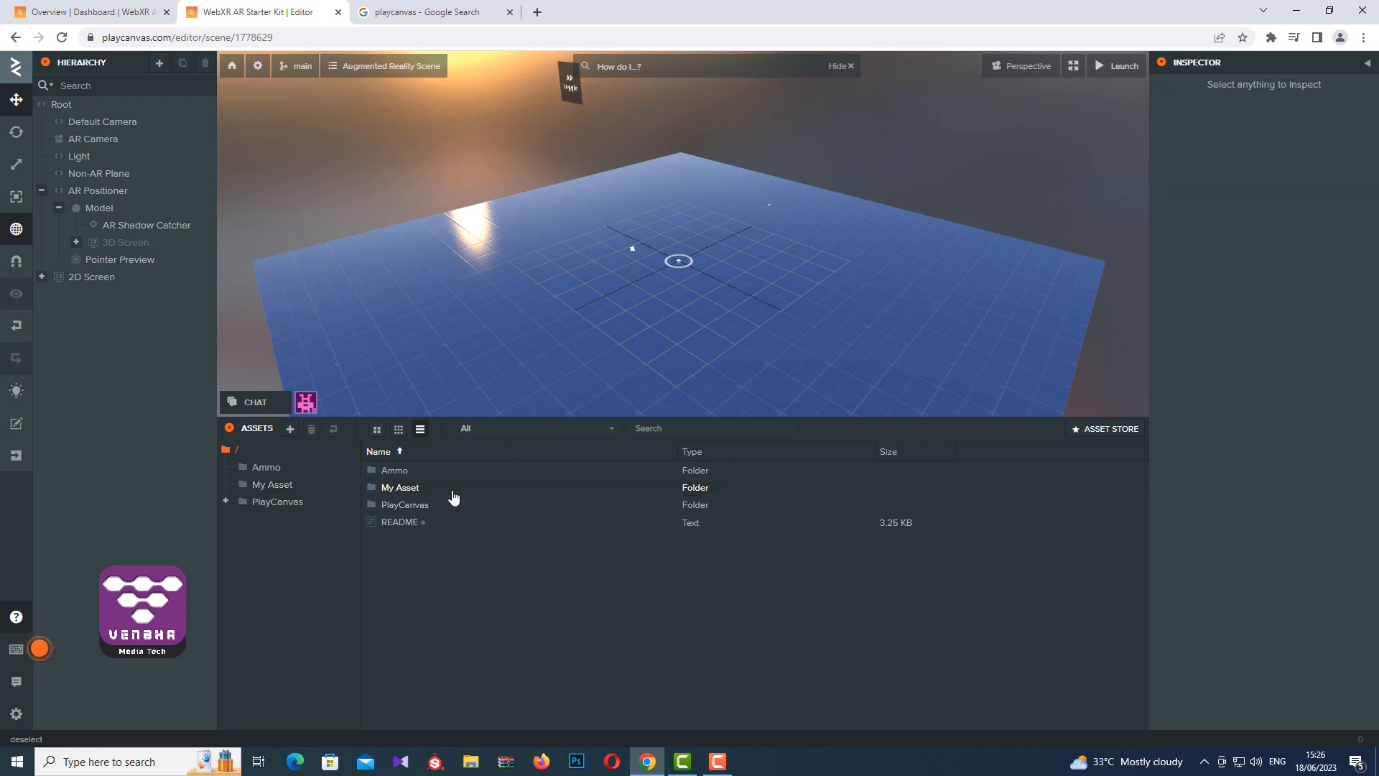
double_click(453, 494)
right_click(450, 537)
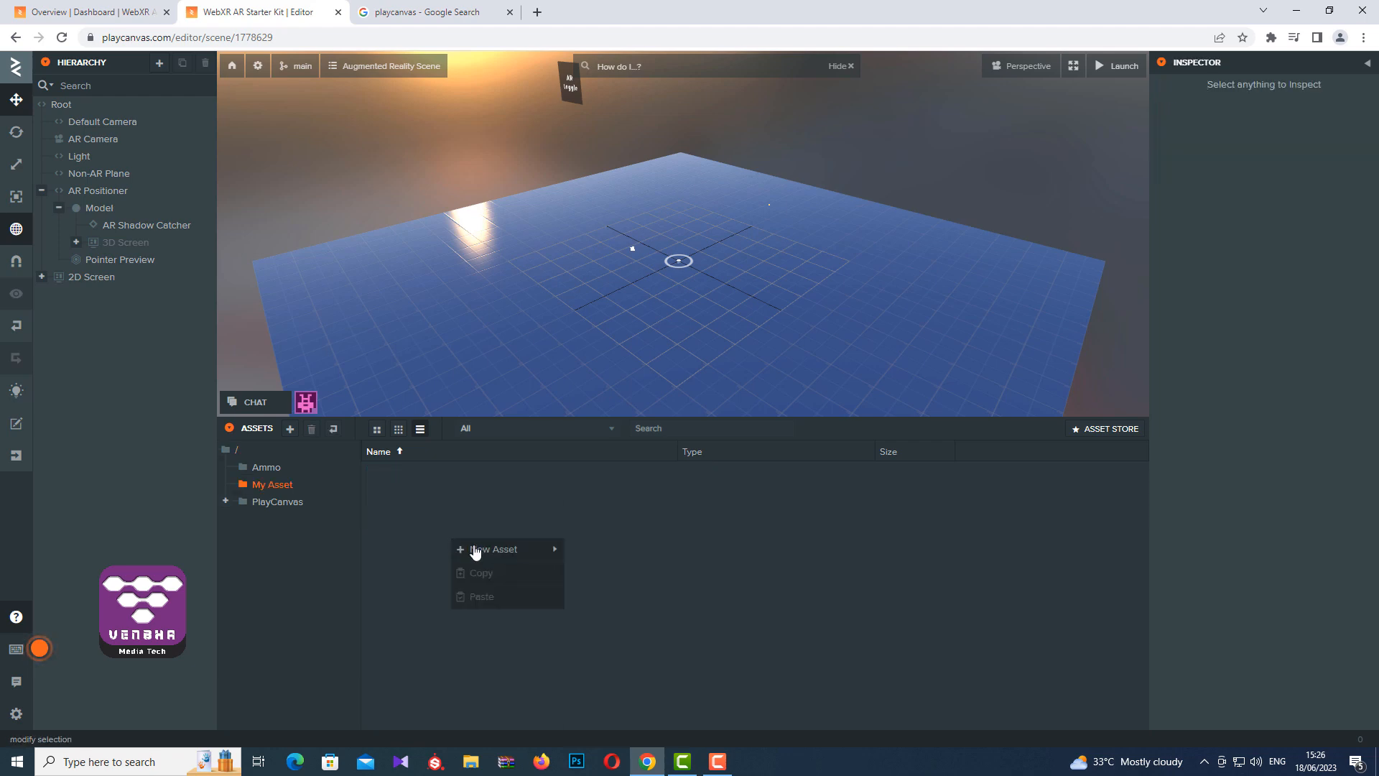
mouse_move(474, 549)
click(604, 500)
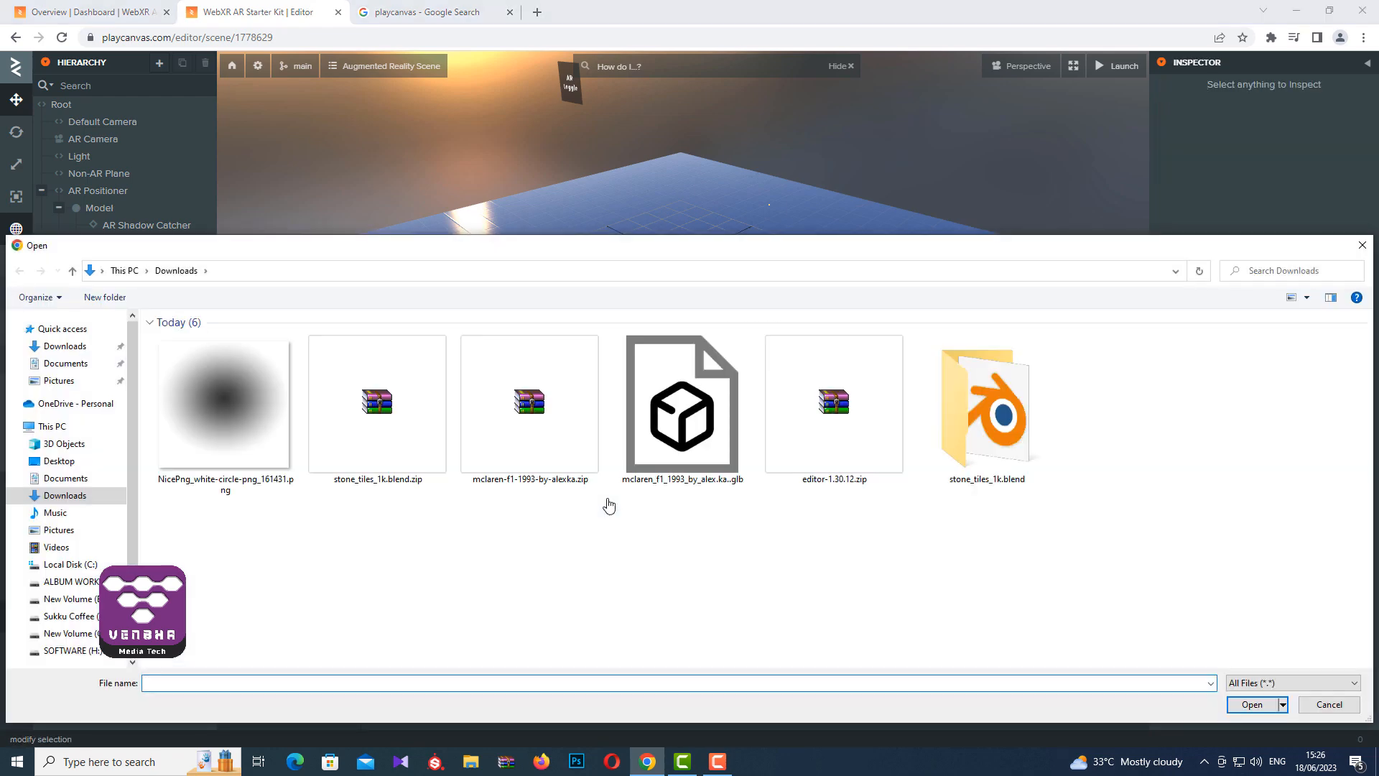
double_click(679, 425)
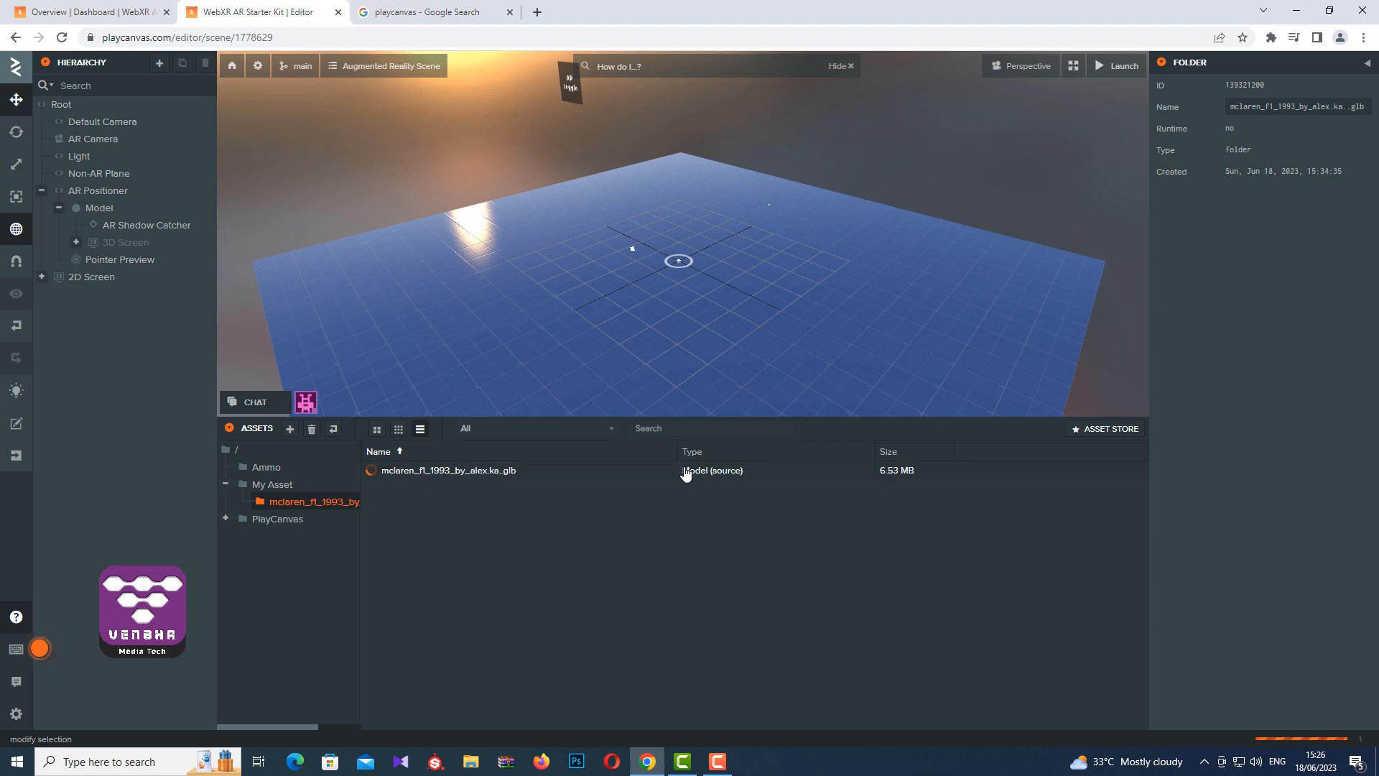
Step: Add a new folder inside the imported McLaren model's folder and return to the My Asset folder
right_click(518, 579)
mouse_move(574, 590)
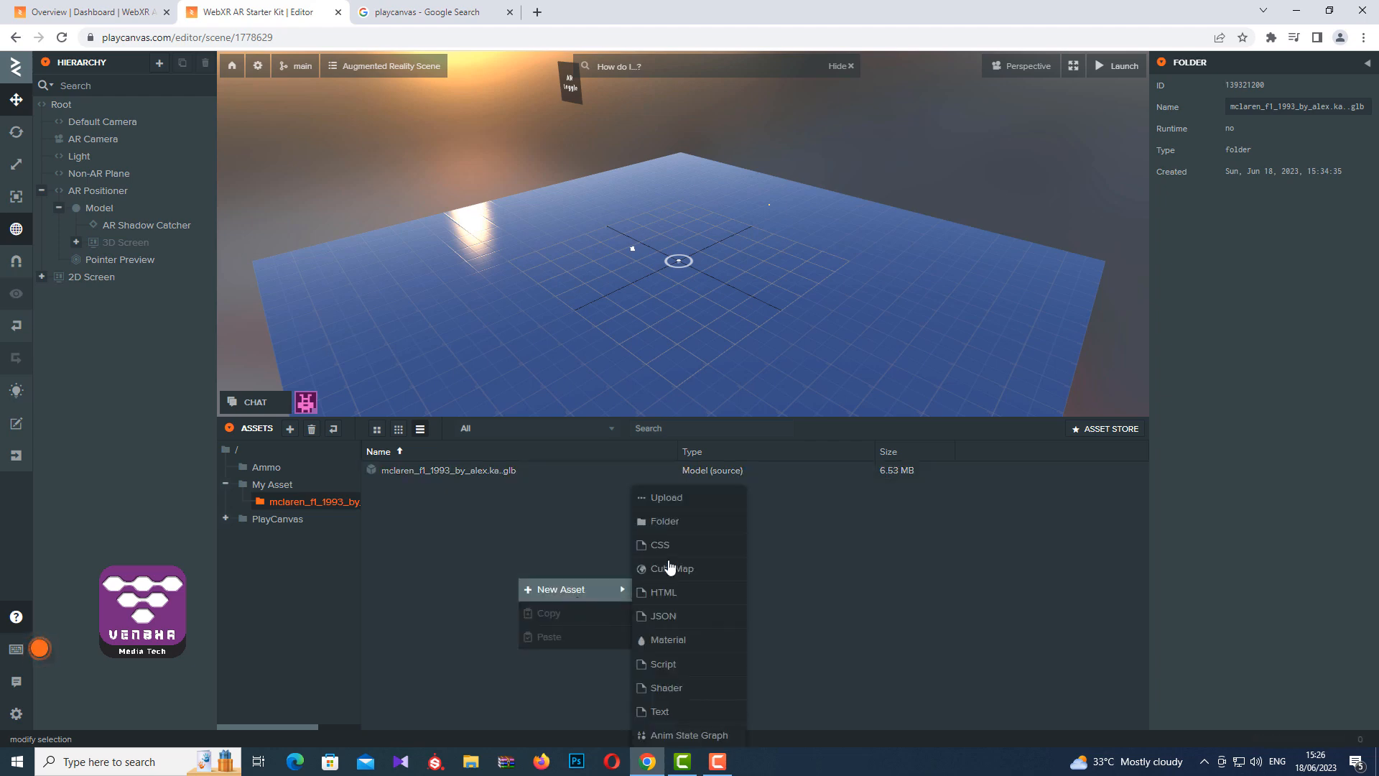
click(688, 524)
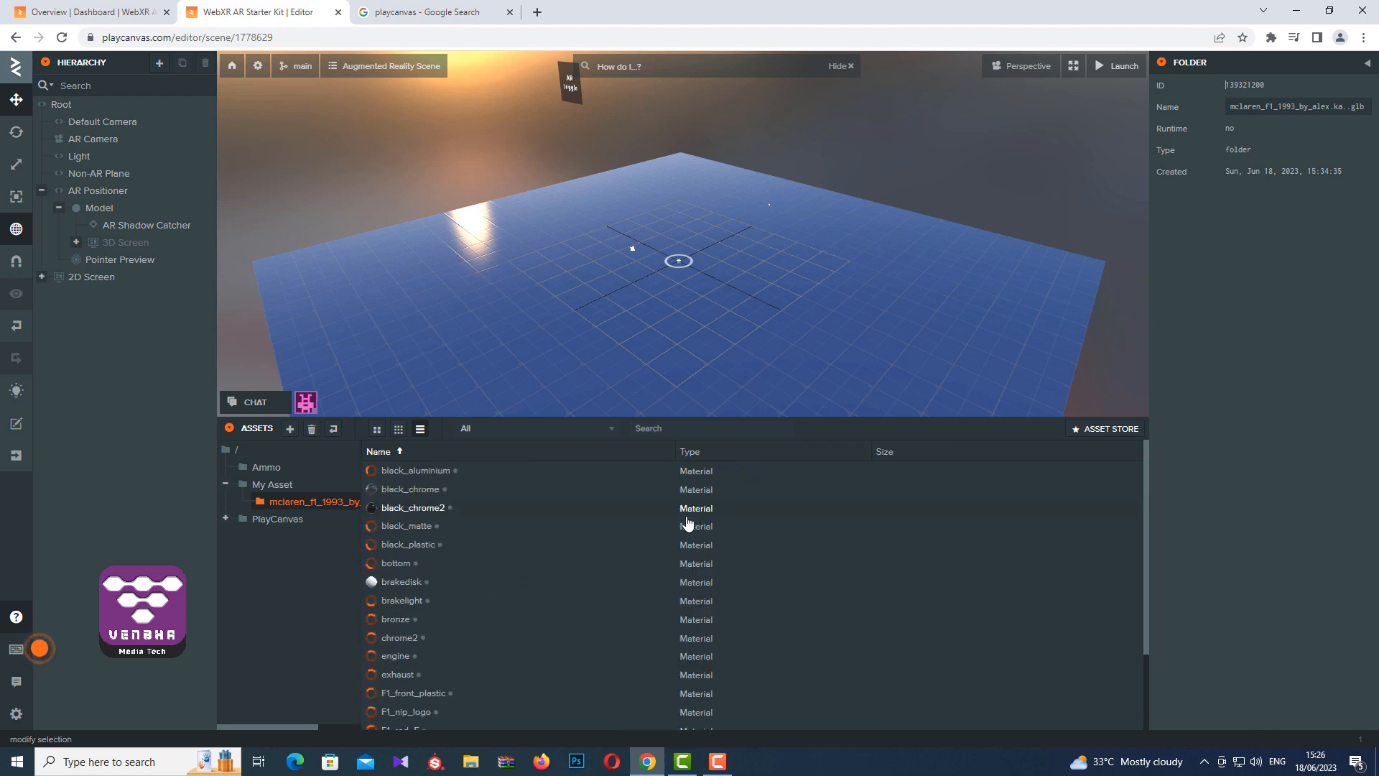
click(273, 486)
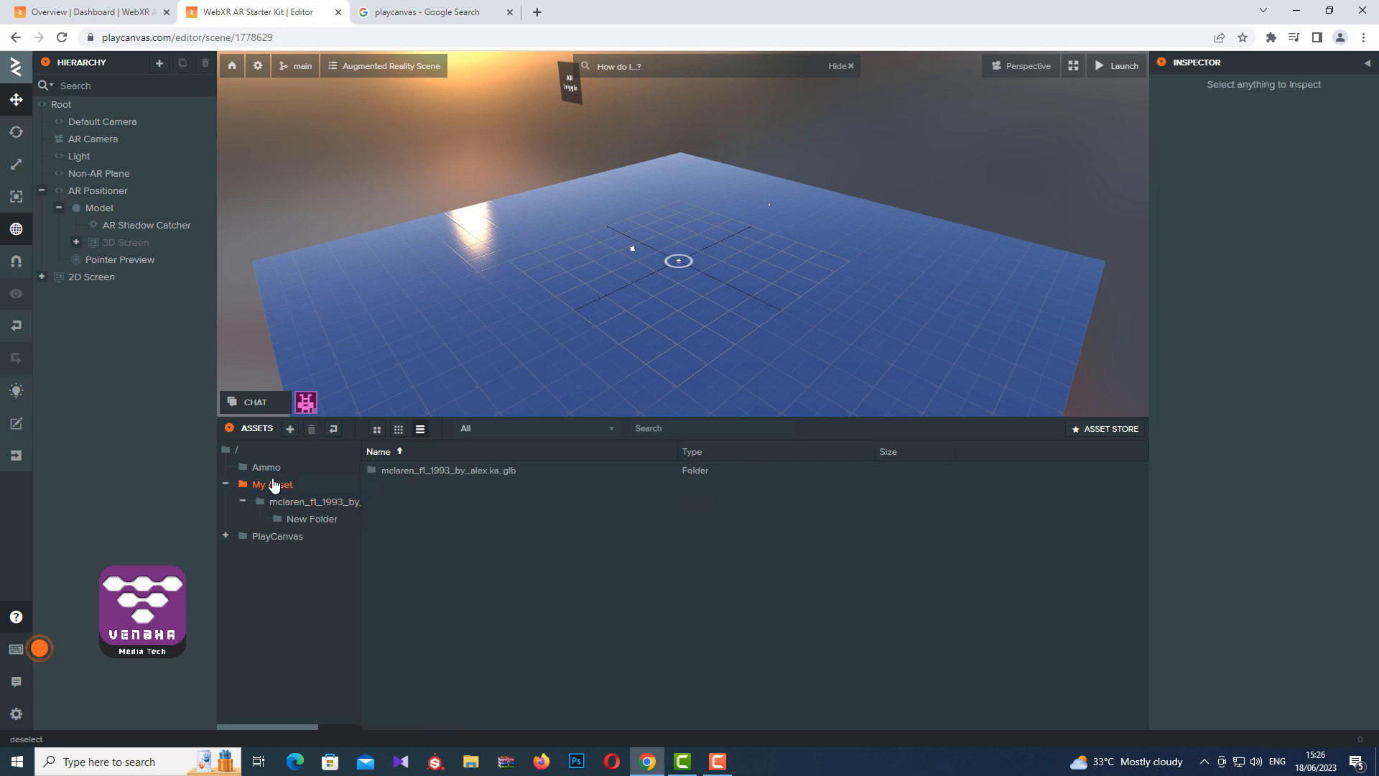
Step: Create a new folder directly inside the My Asset folder
right_click(428, 516)
mouse_move(482, 527)
click(542, 529)
right_click(486, 526)
click(641, 532)
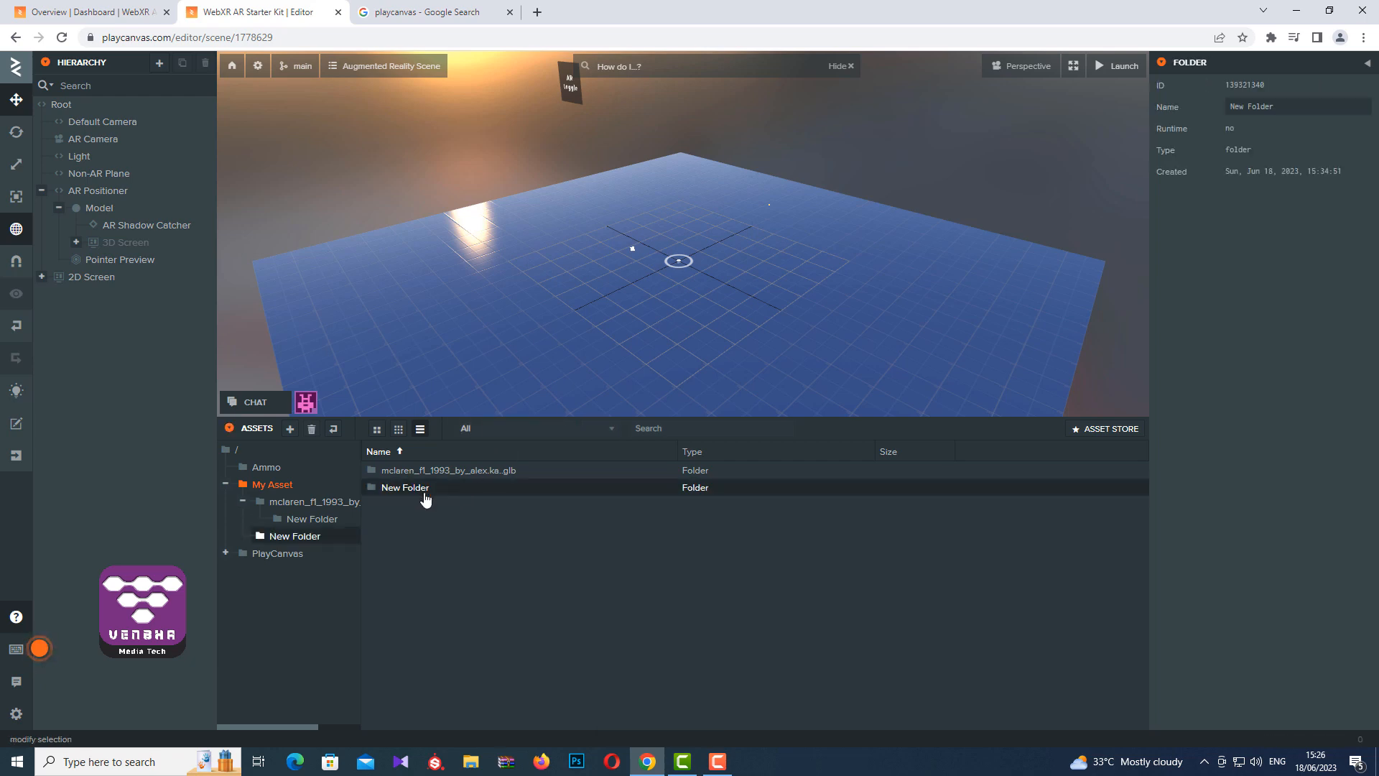
Step: Permanently delete the empty New Folder located directly in My Asset
click(422, 488)
right_click(423, 489)
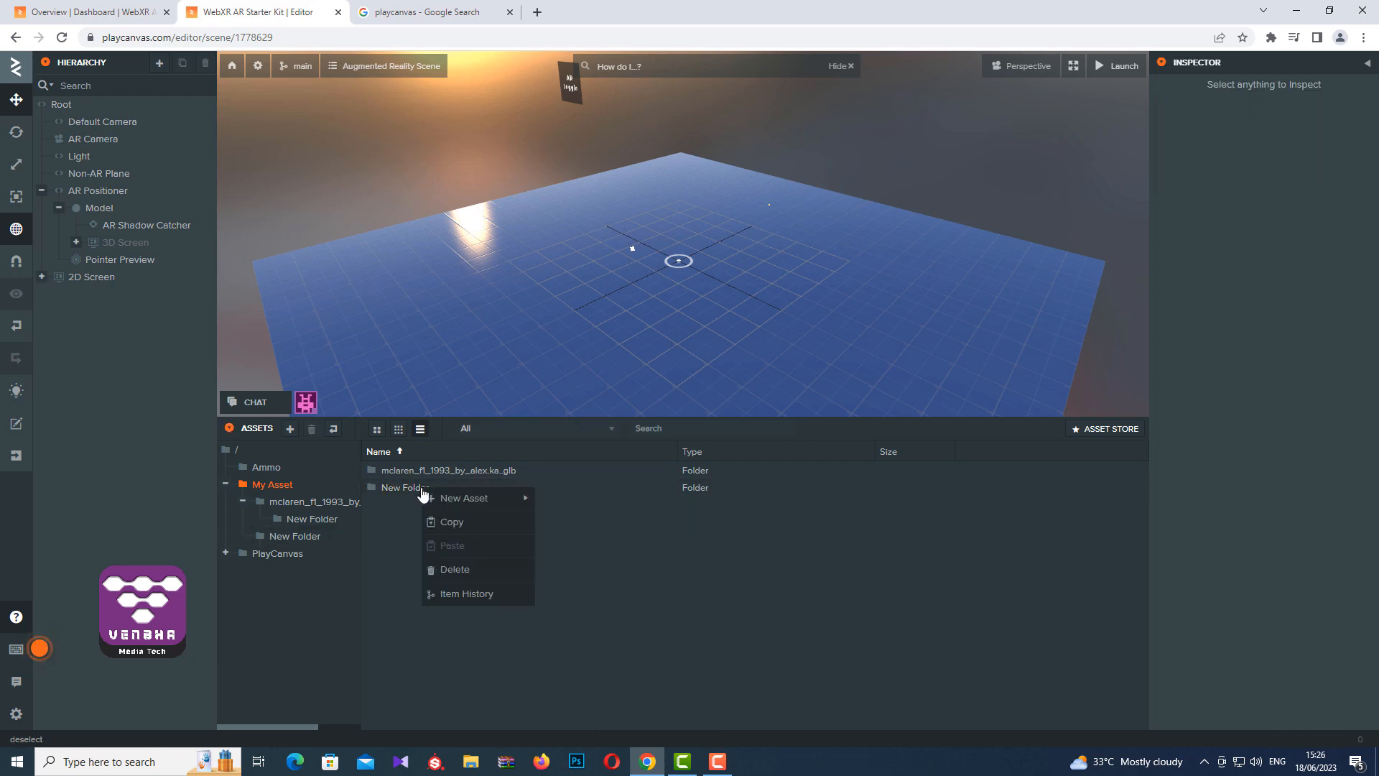
click(456, 569)
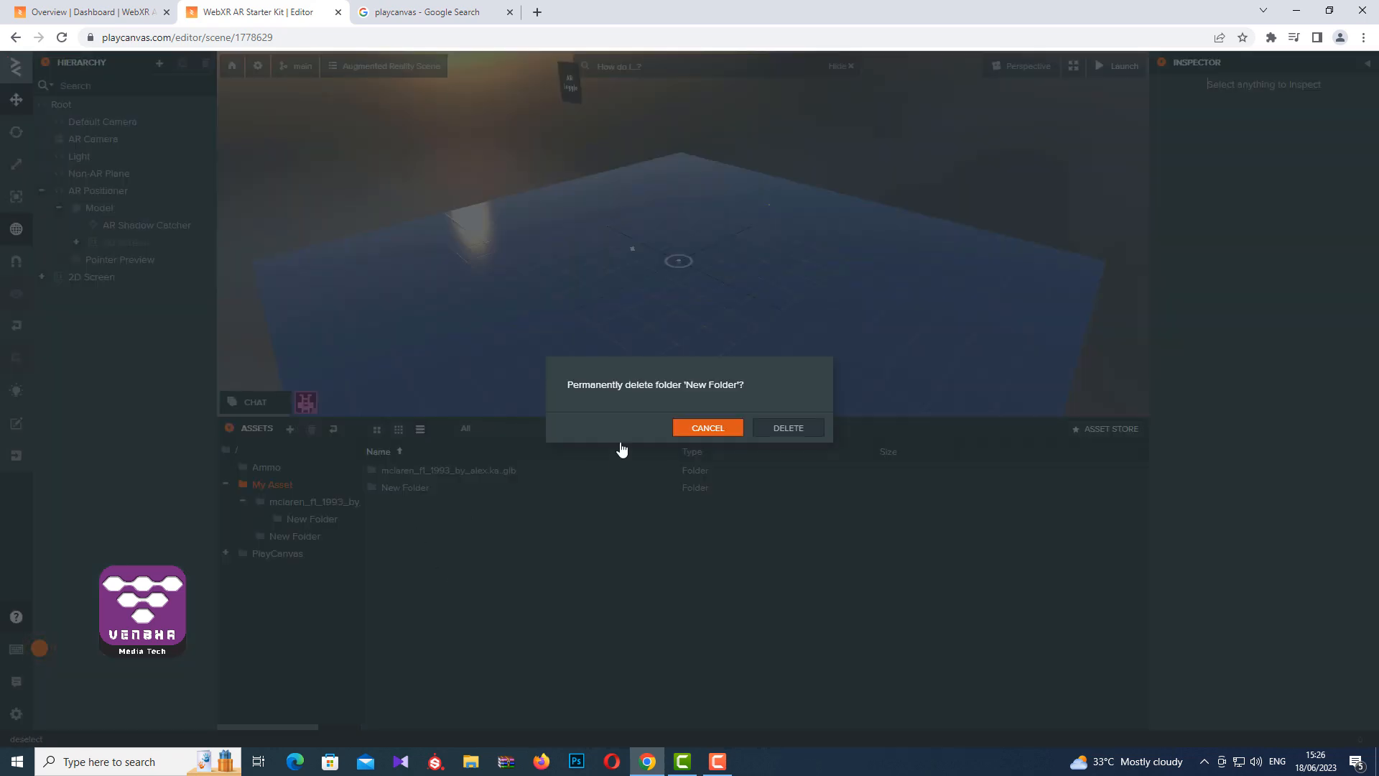
click(797, 436)
Step: Upload the image NicePng_white-circle-png_161431.png from Downloads into the My Asset folder
right_click(433, 523)
mouse_move(474, 533)
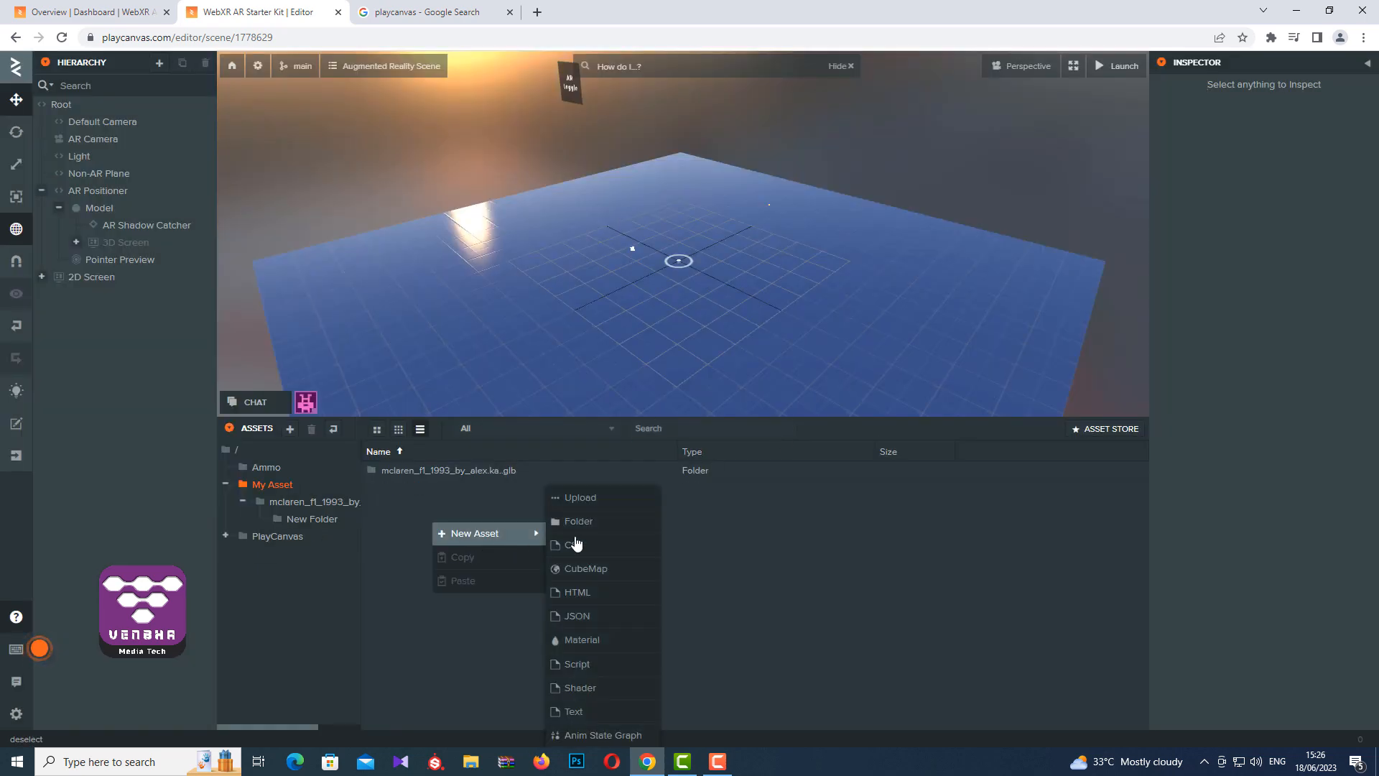
click(589, 498)
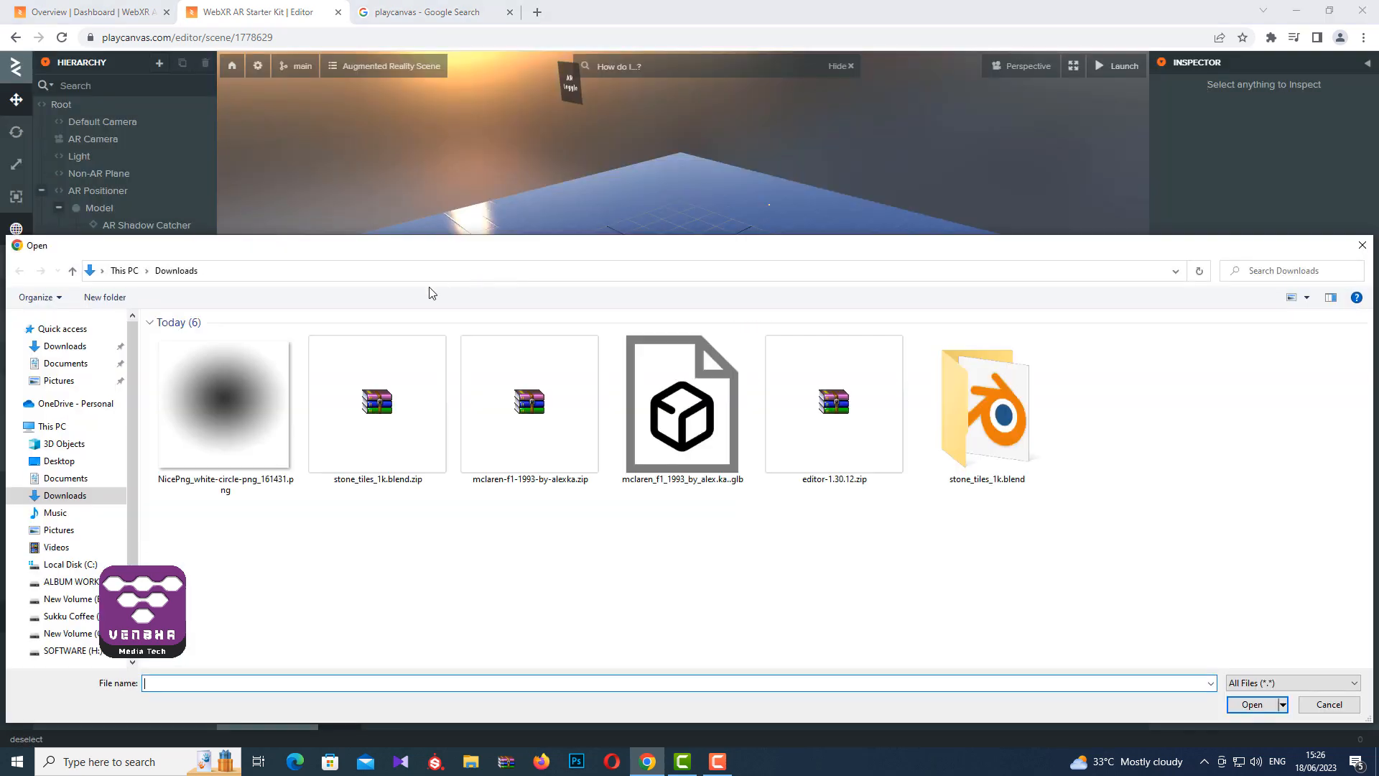
double_click(245, 403)
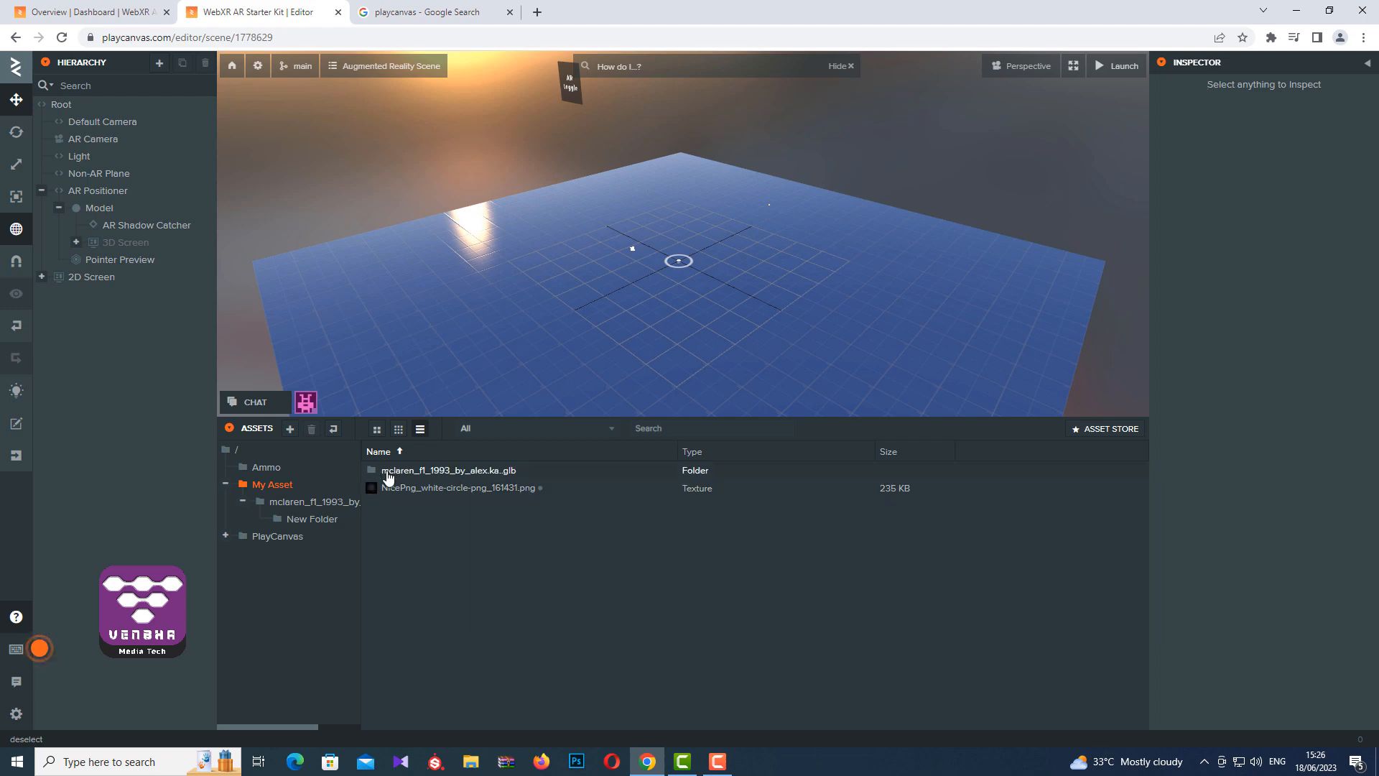
Step: Examine the materials and textures imported with the McLaren model in its asset folder
click(315, 505)
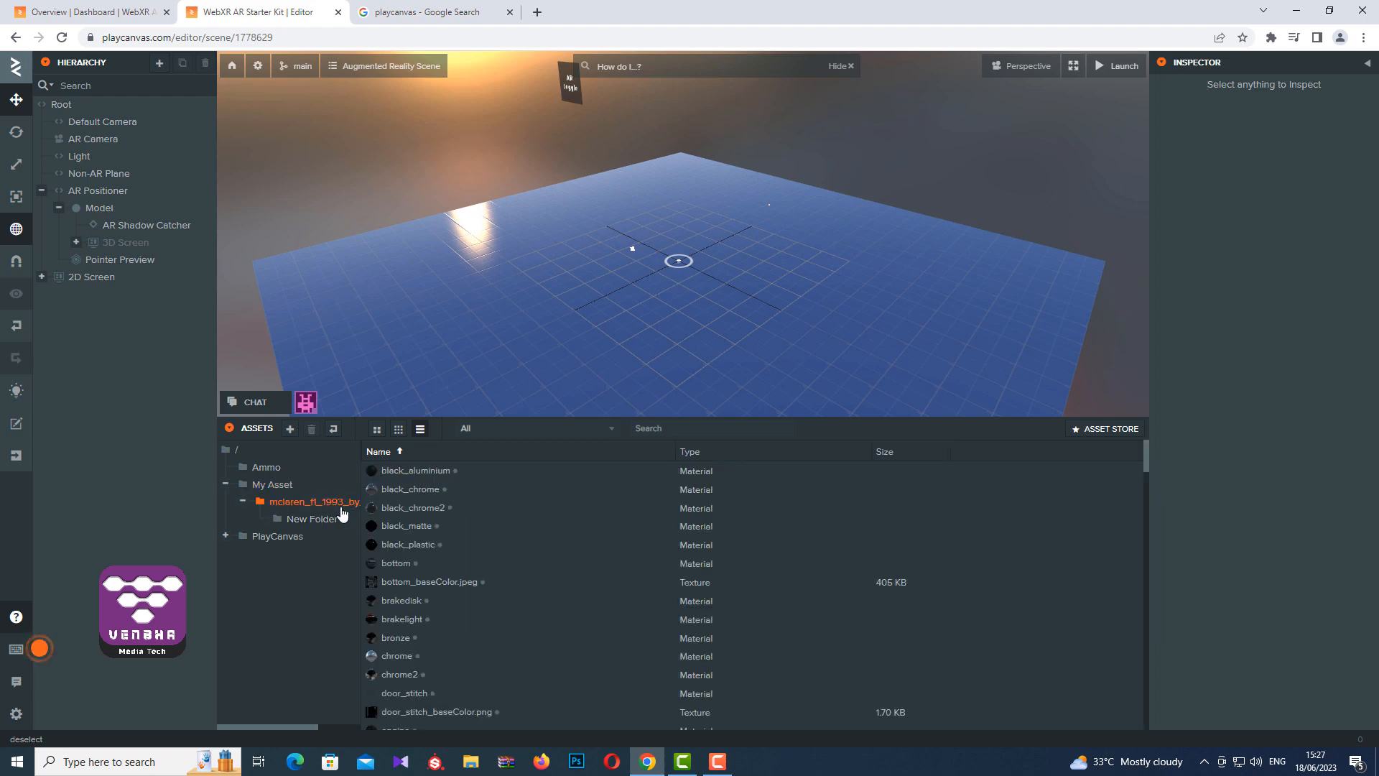
scroll(532, 637, down, 5)
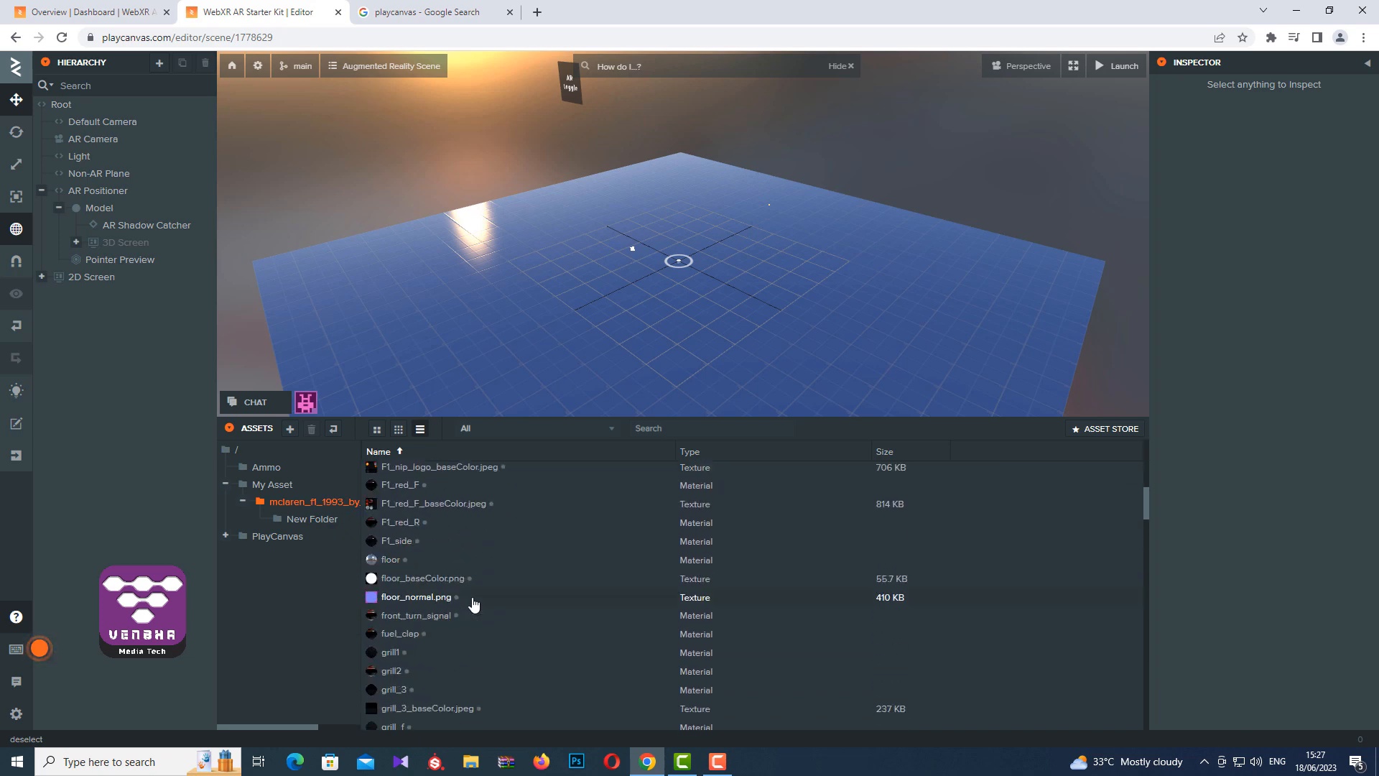
scroll(474, 605, down, 1)
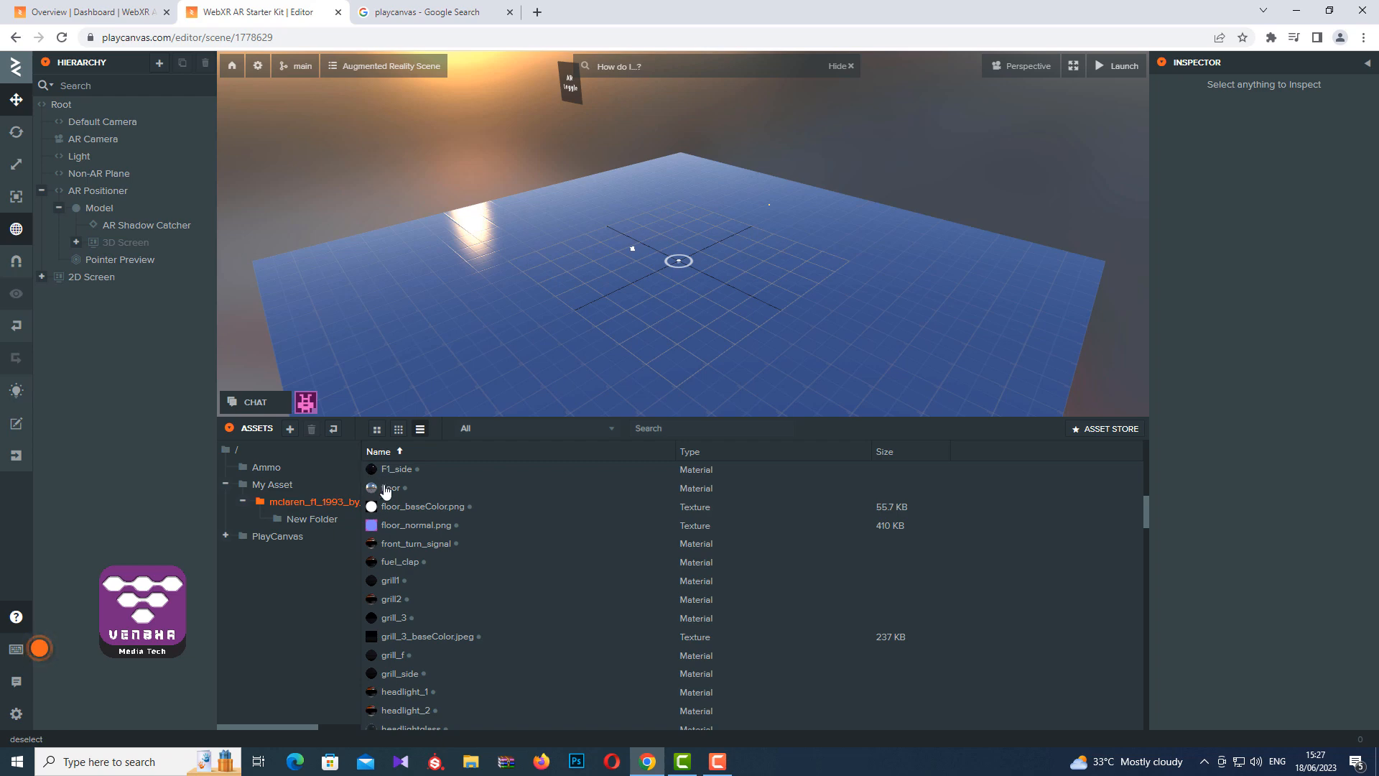
scroll(440, 579, down, 2)
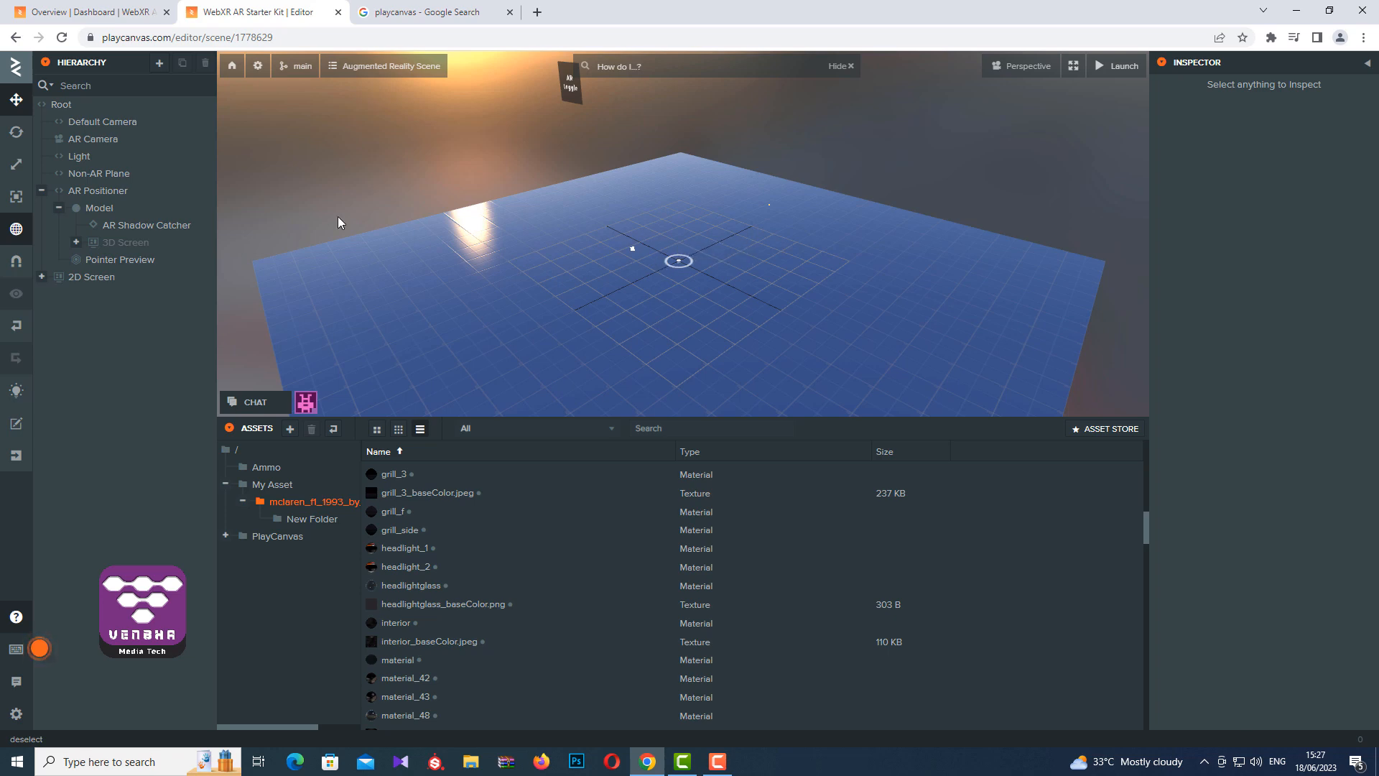
Step: Place the mclaren_f1_1993_by_alex.ka. template in the scene as a child of the Model entity under AR Positioner
click(107, 177)
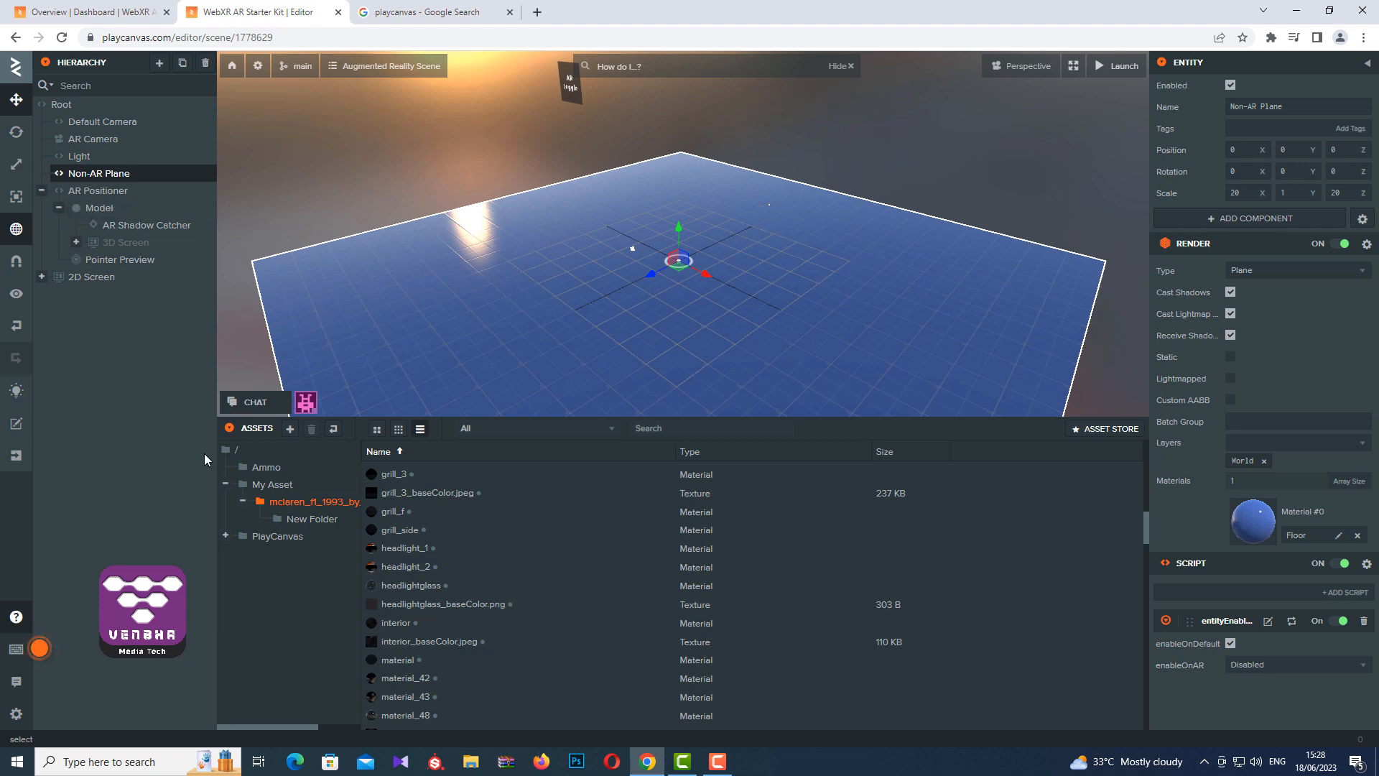
scroll(522, 621, down, 5)
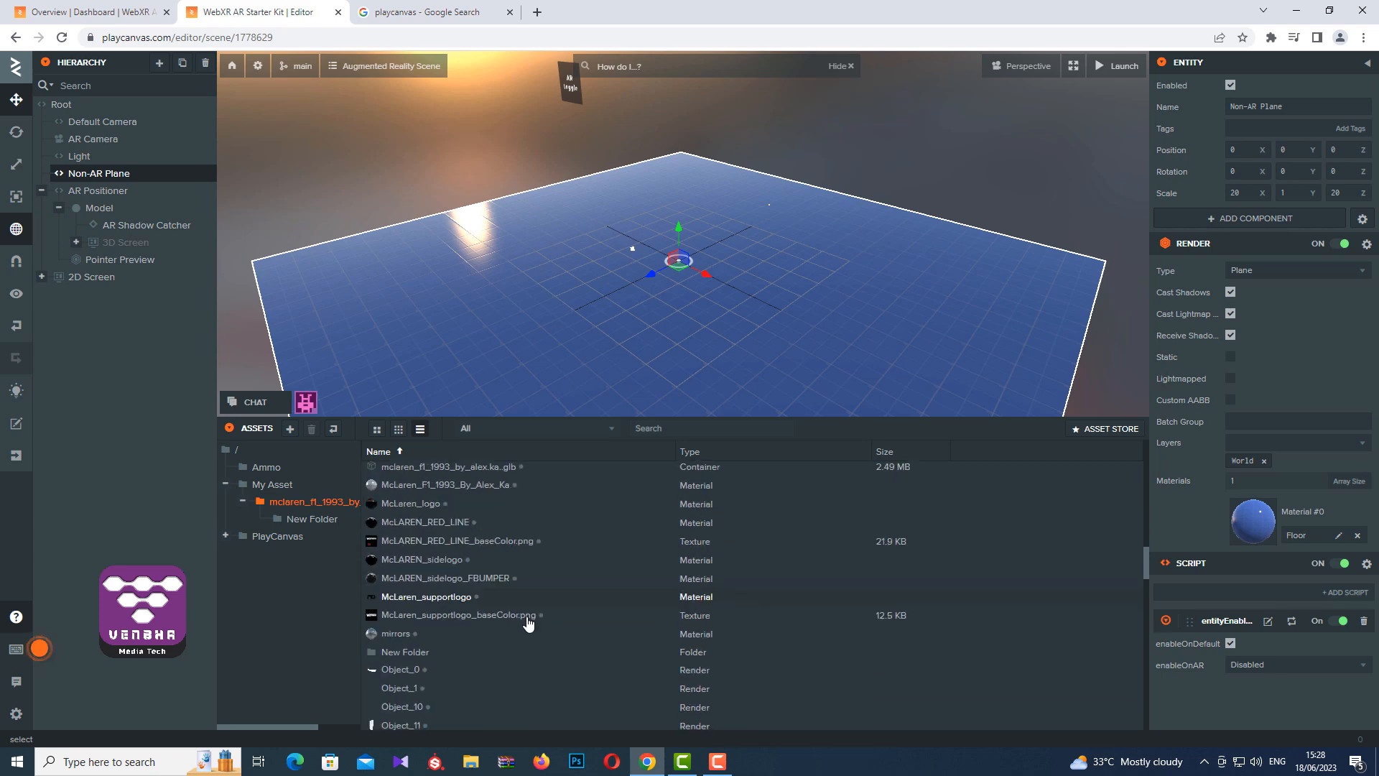
scroll(402, 637, down, 3)
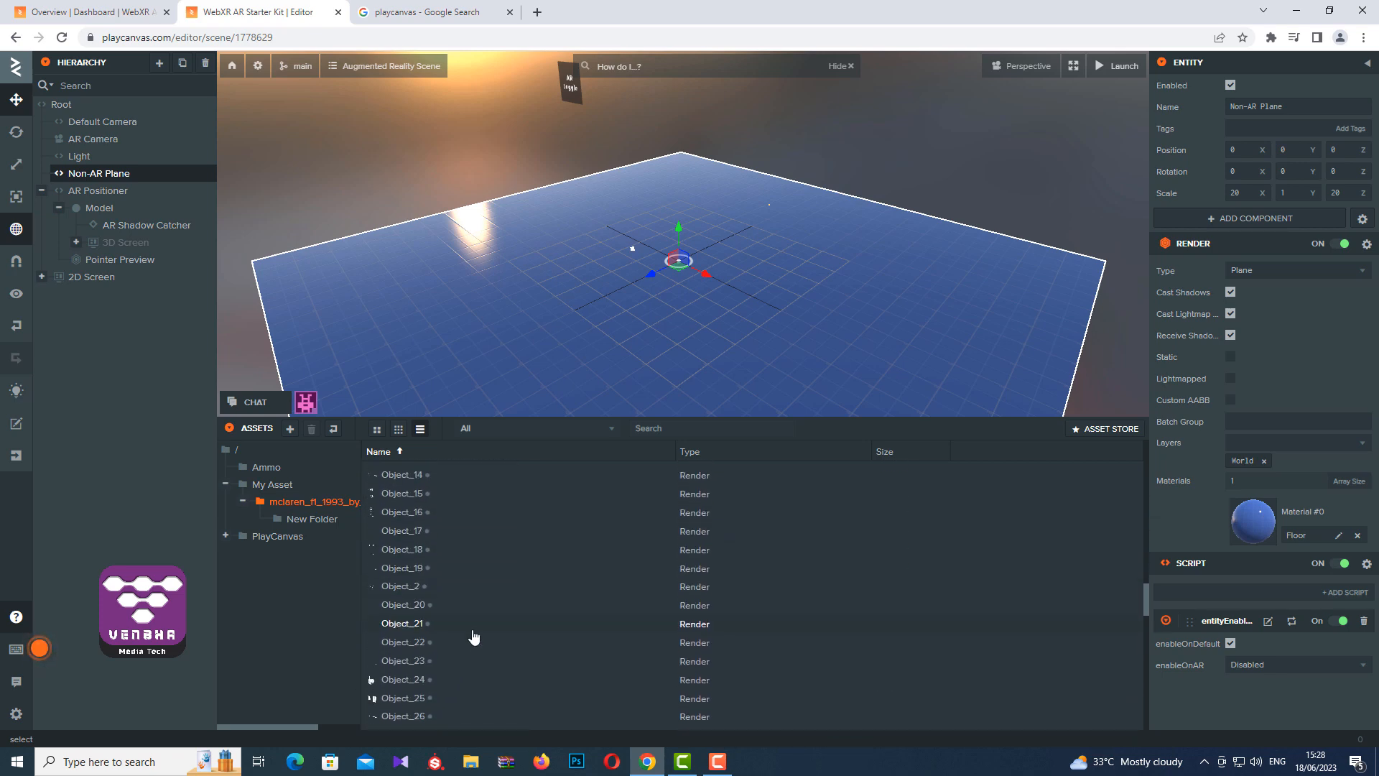
scroll(471, 637, up, 8)
scroll(473, 635, down, 10)
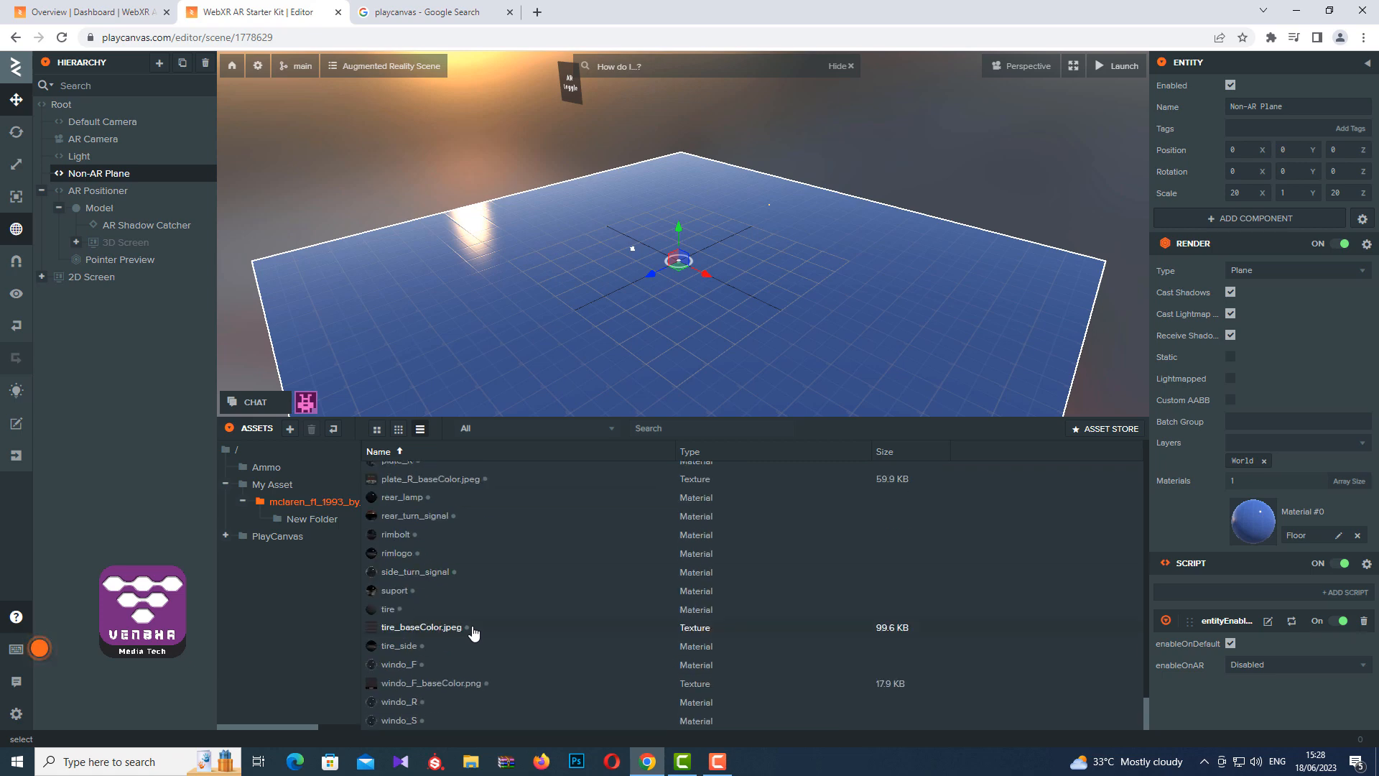
scroll(468, 664, up, 5)
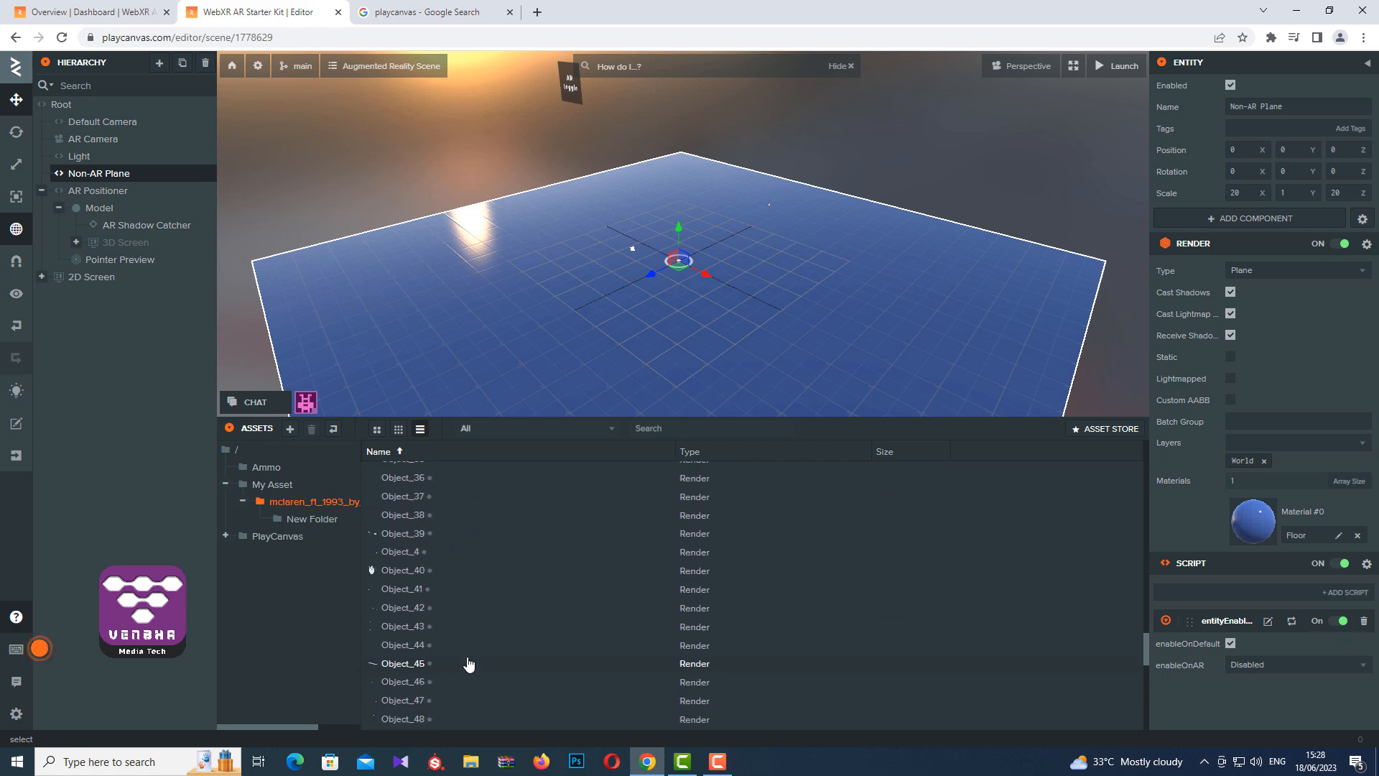
scroll(468, 663, up, 5)
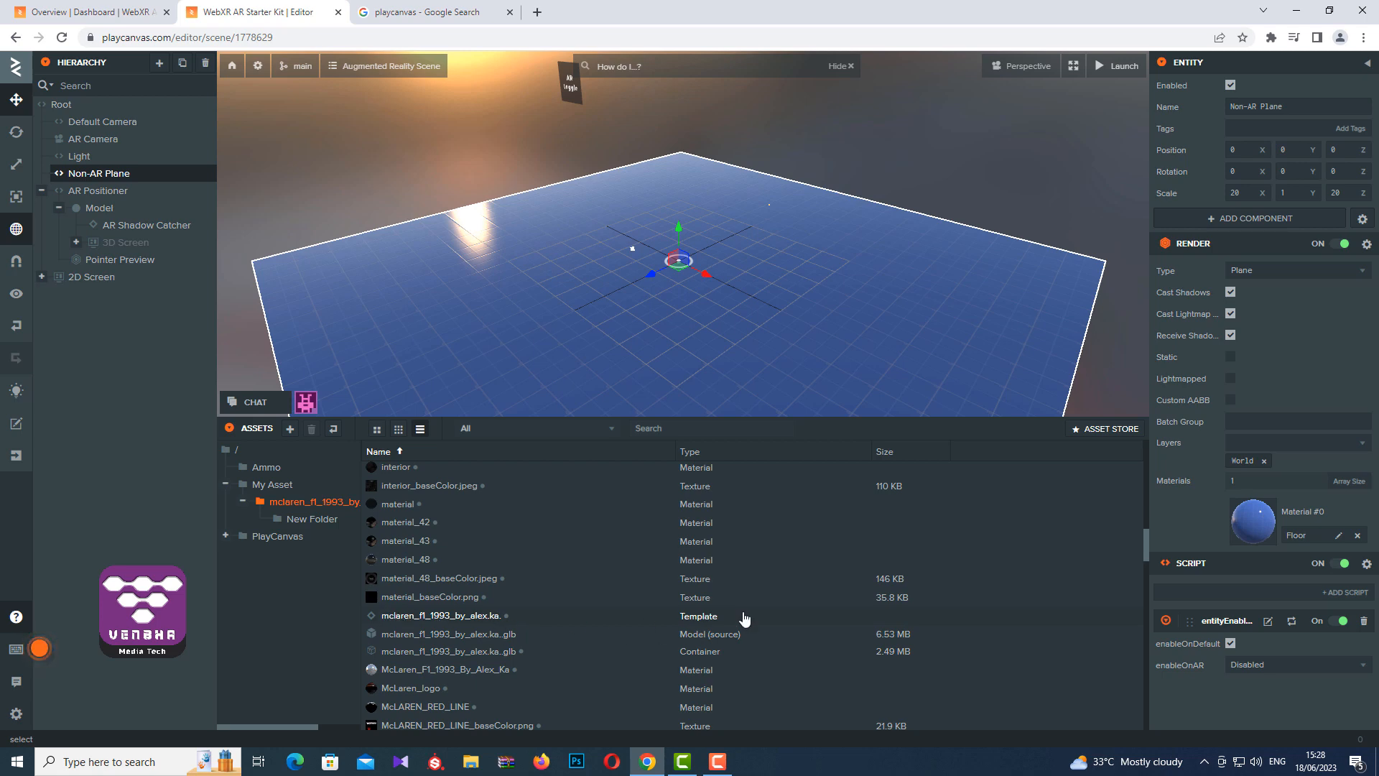
drag(451, 615, 101, 212)
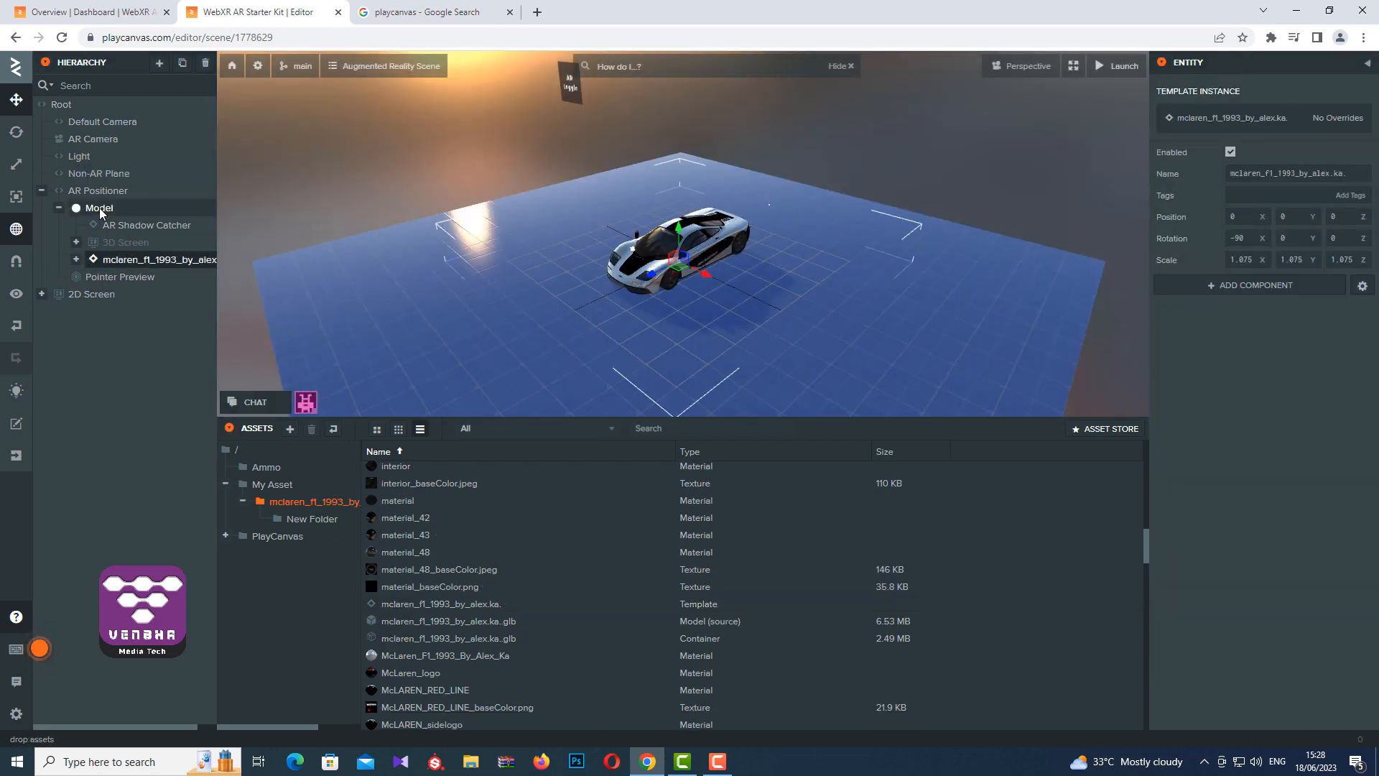
Step: Set the McLaren entity's scale to 0.5 on the X, Y and Z axes
scroll(694, 278, up, 4)
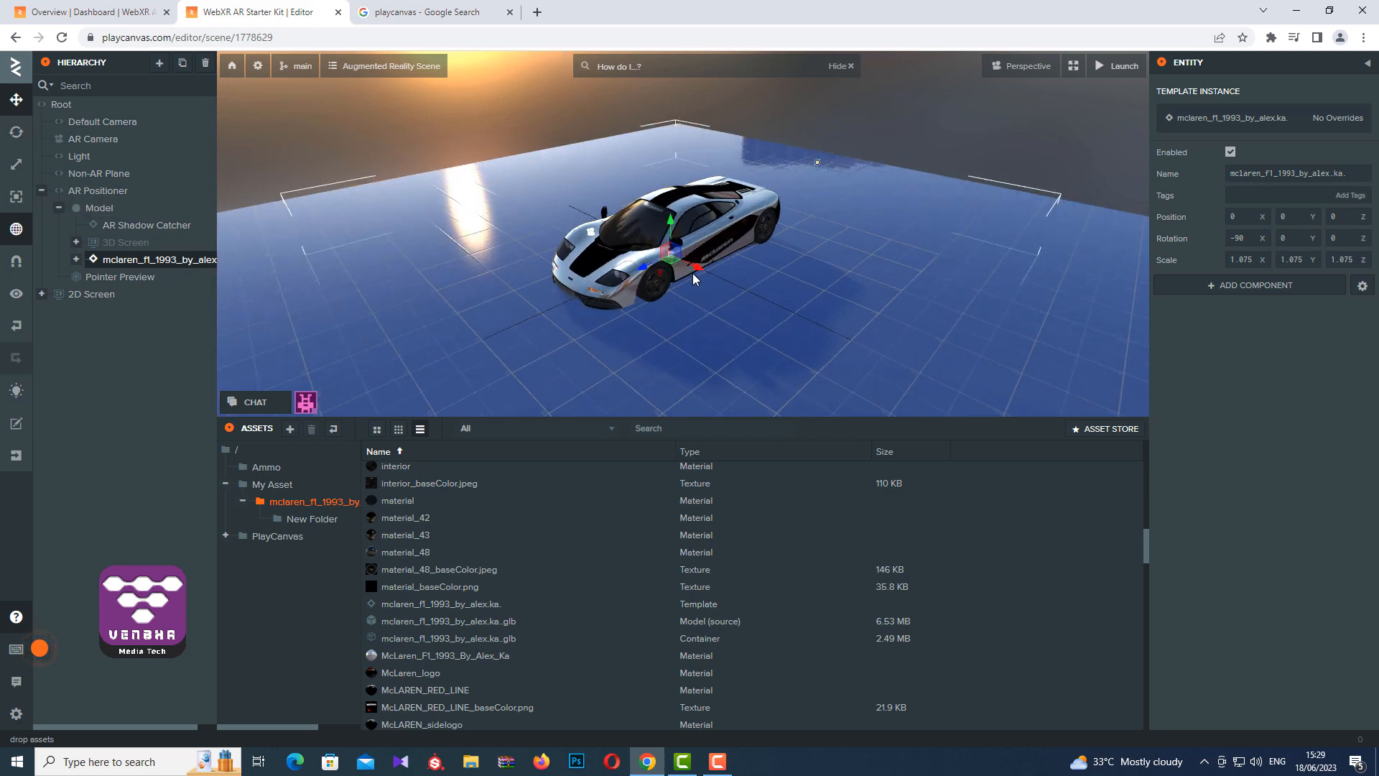
scroll(694, 279, up, 5)
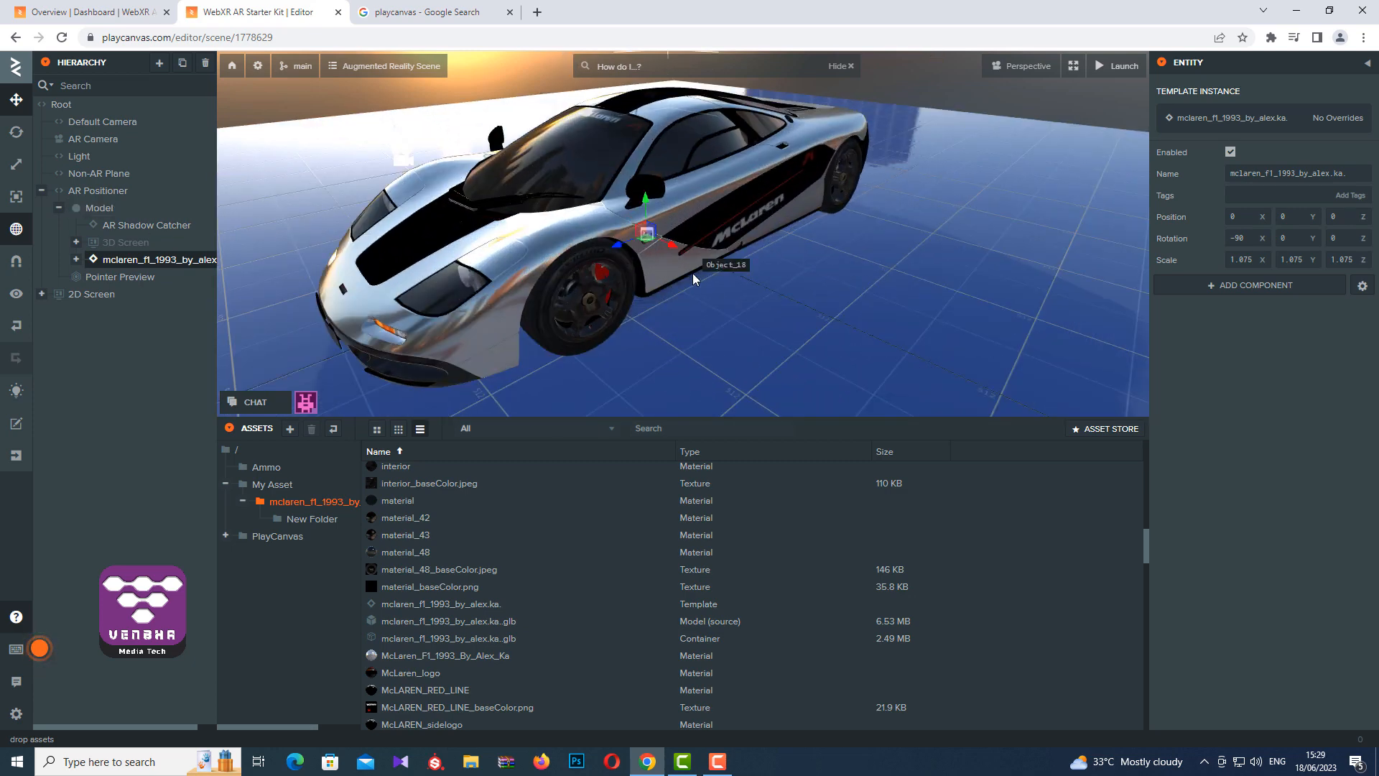
scroll(694, 278, down, 8)
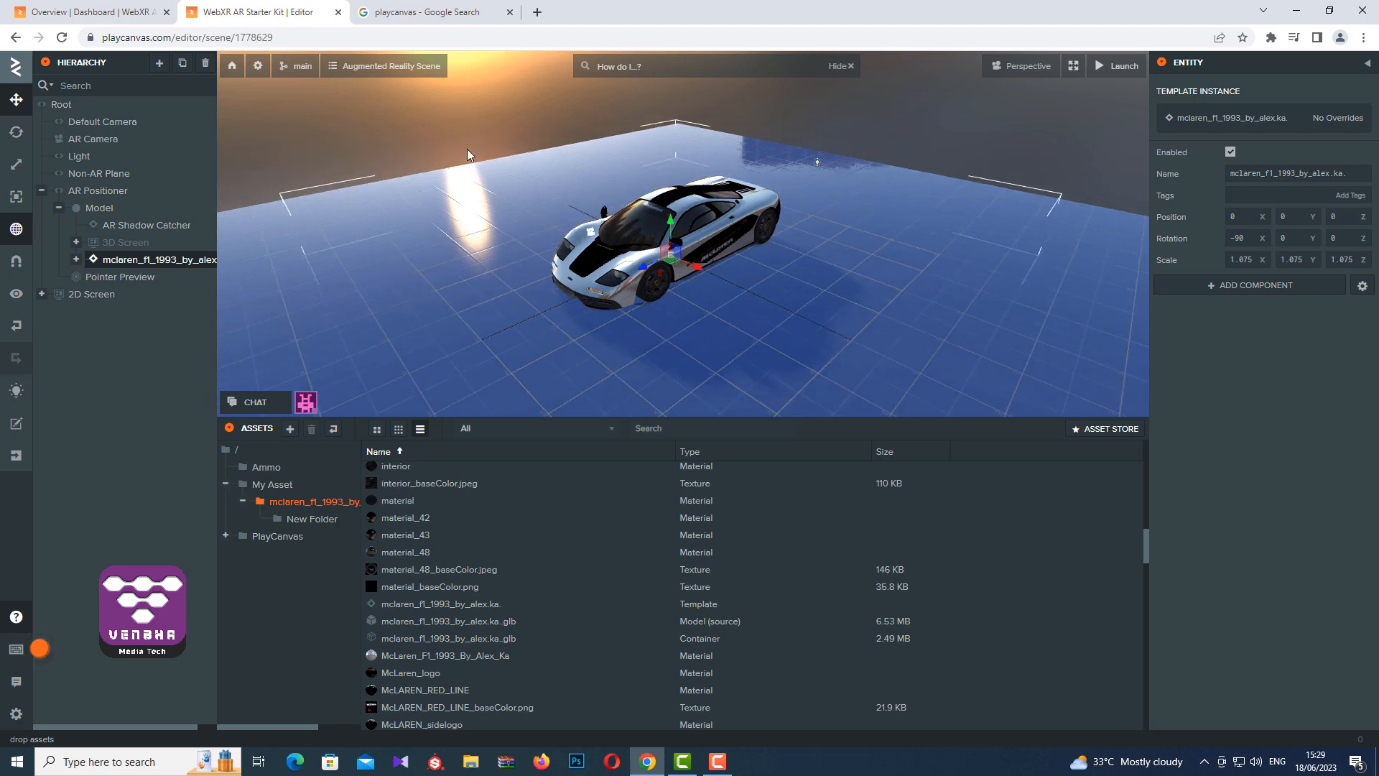
mouse_move(464, 126)
middle_down()
mouse_move(560, 125)
mouse_move(441, 130)
middle_up()
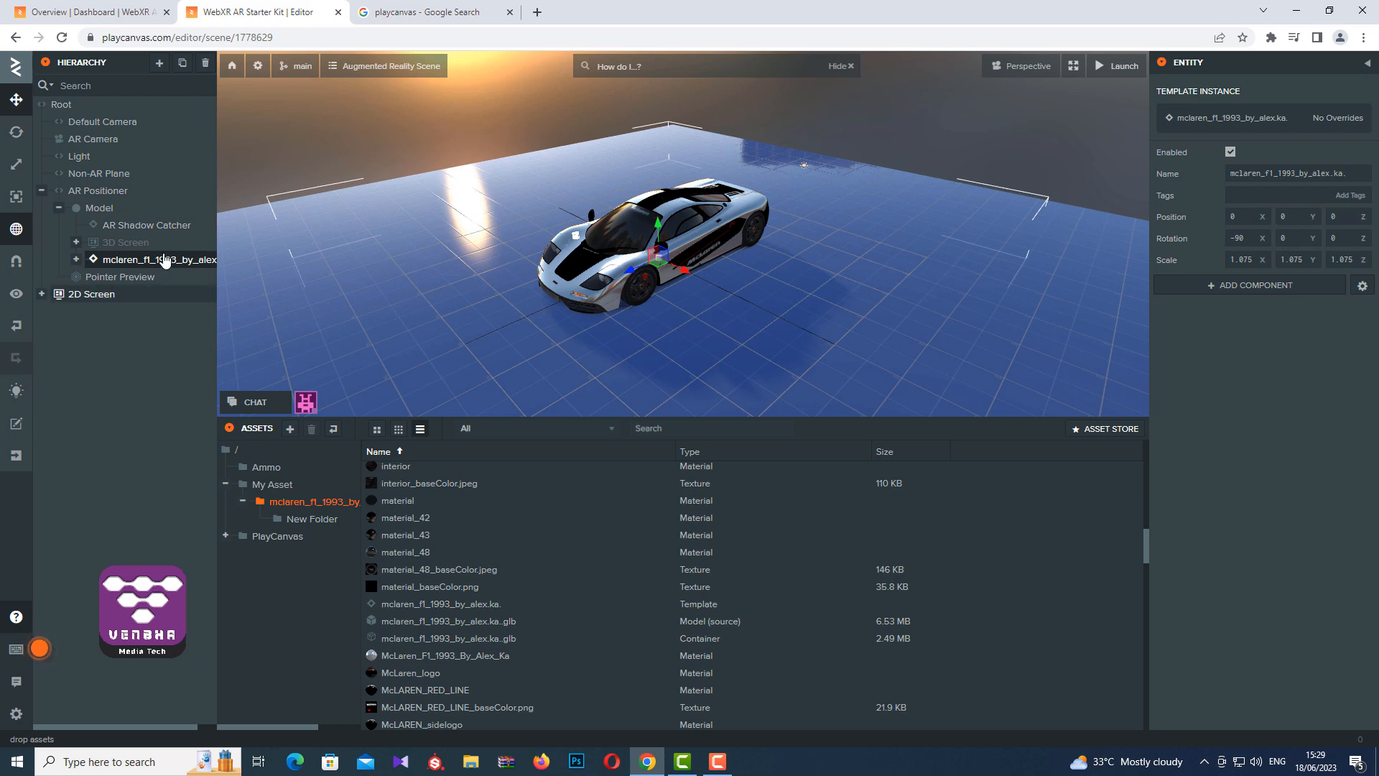
ctrl+click(164, 259)
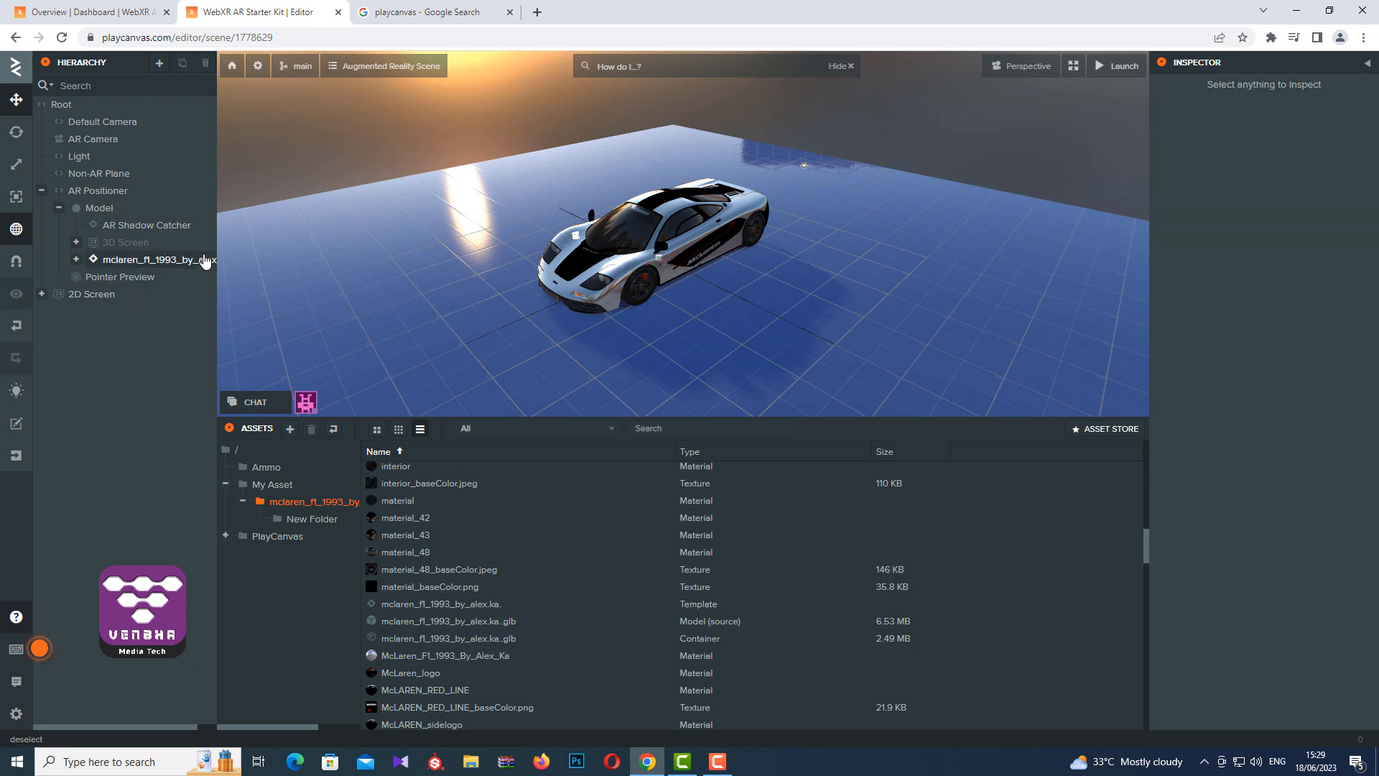
click(206, 262)
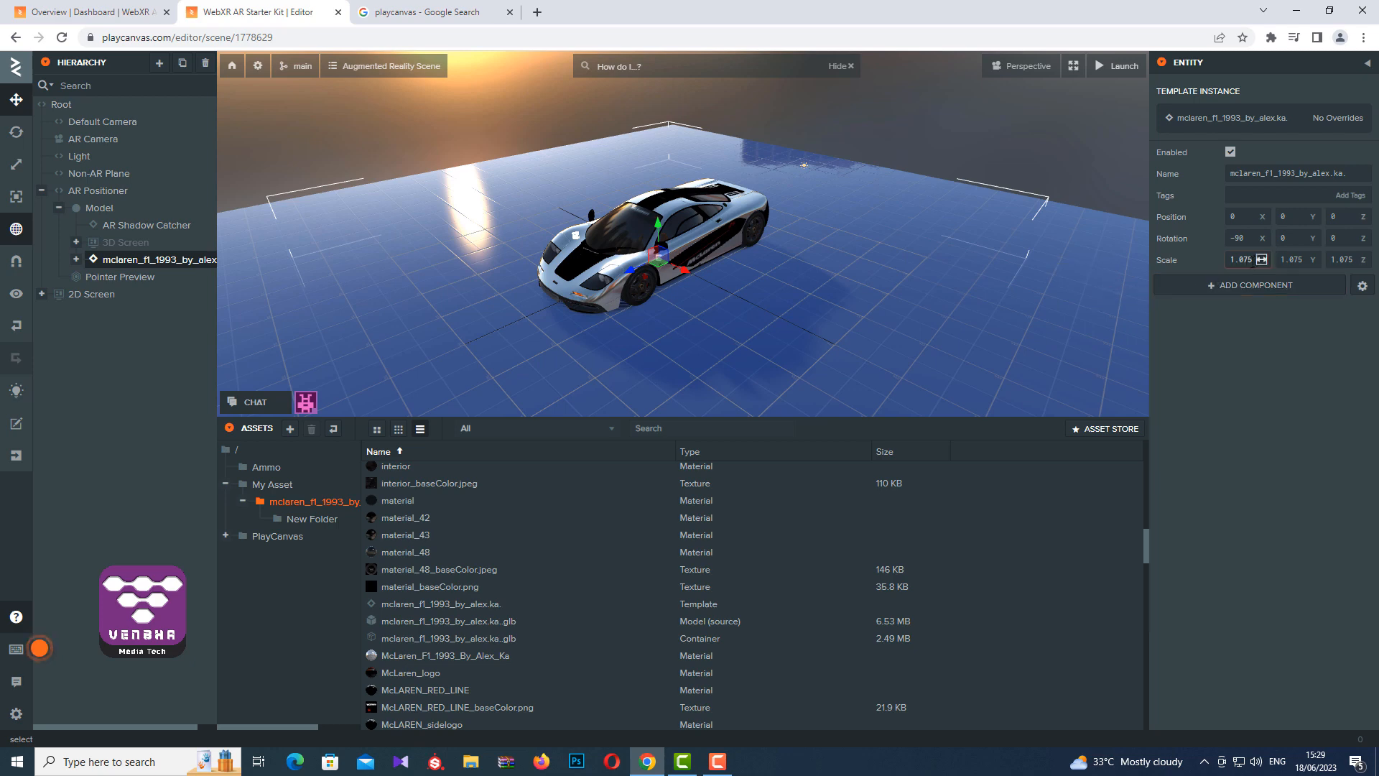
drag(1248, 262, 1195, 266)
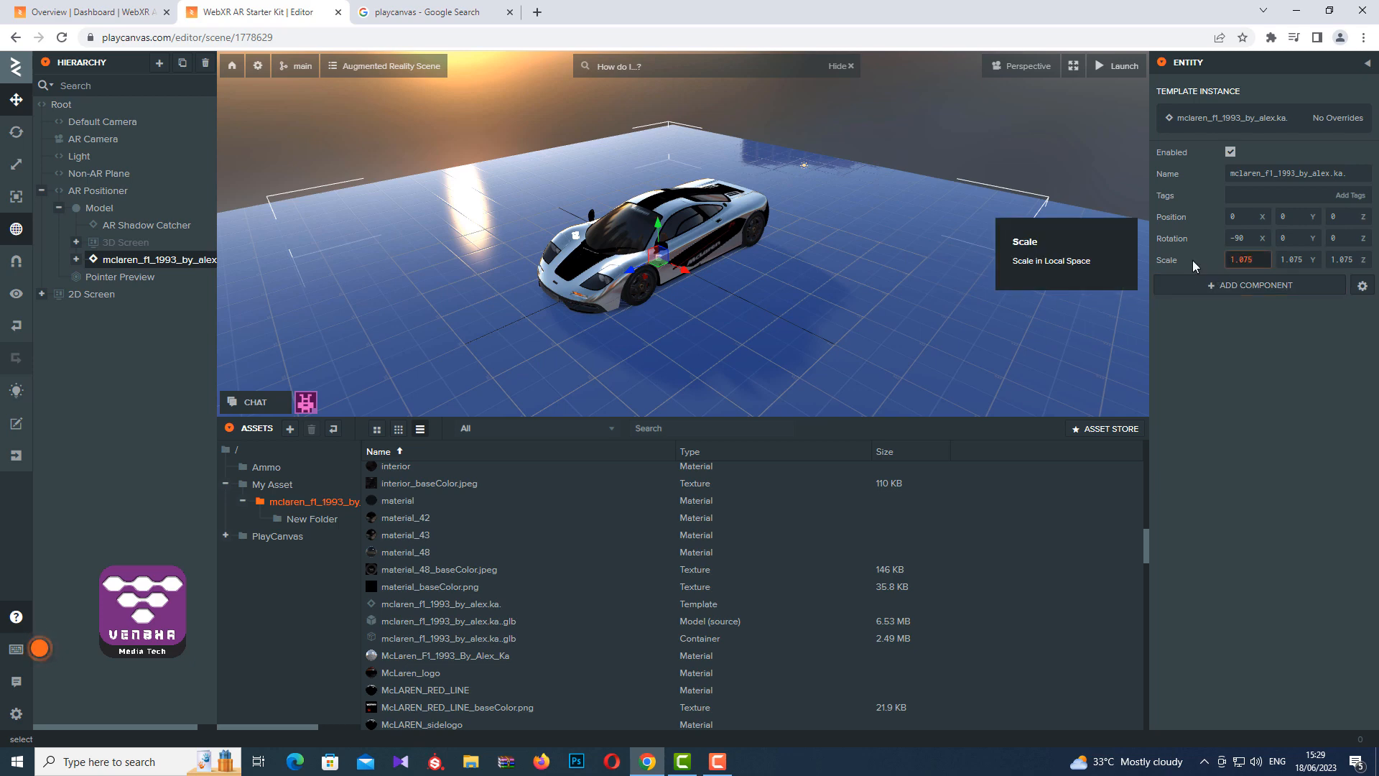
text(0.5)
key(Tab)
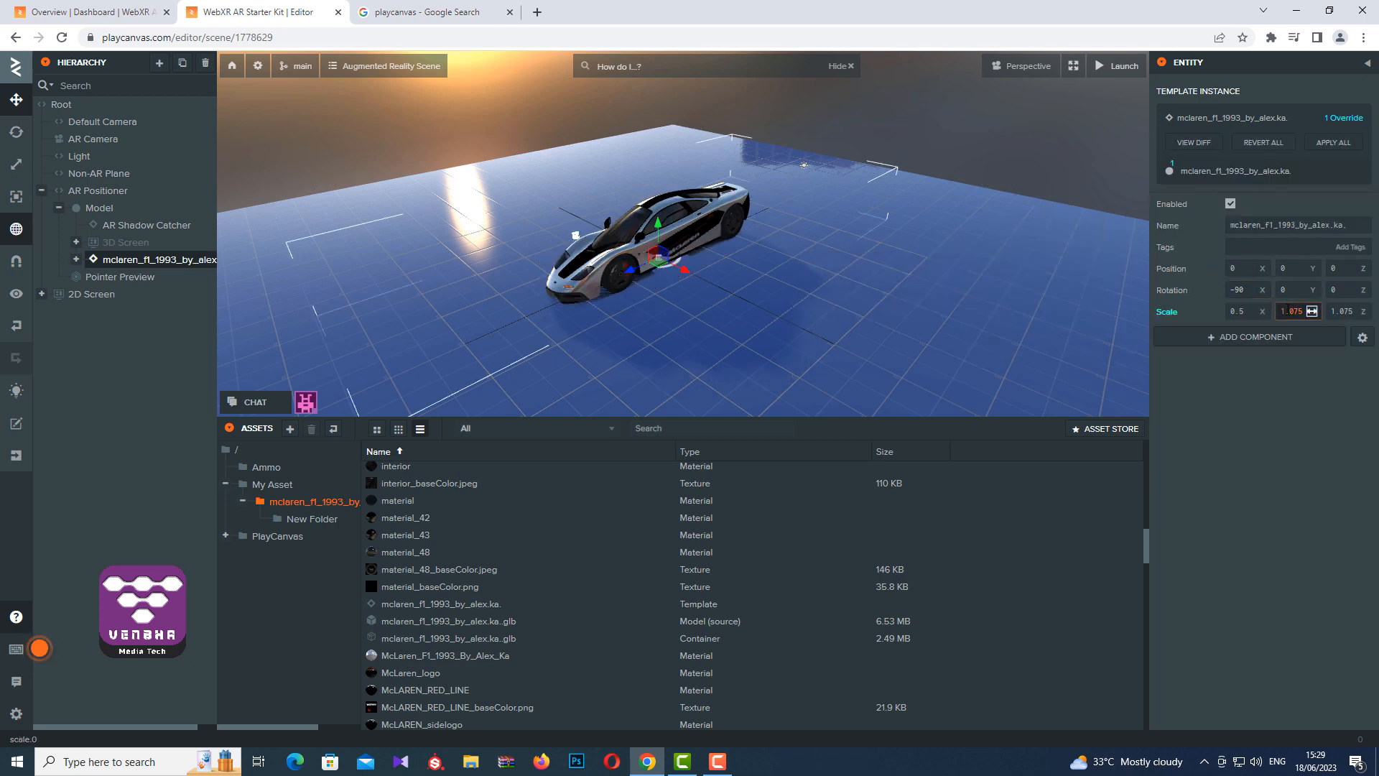
text(0.5)
click(1340, 311)
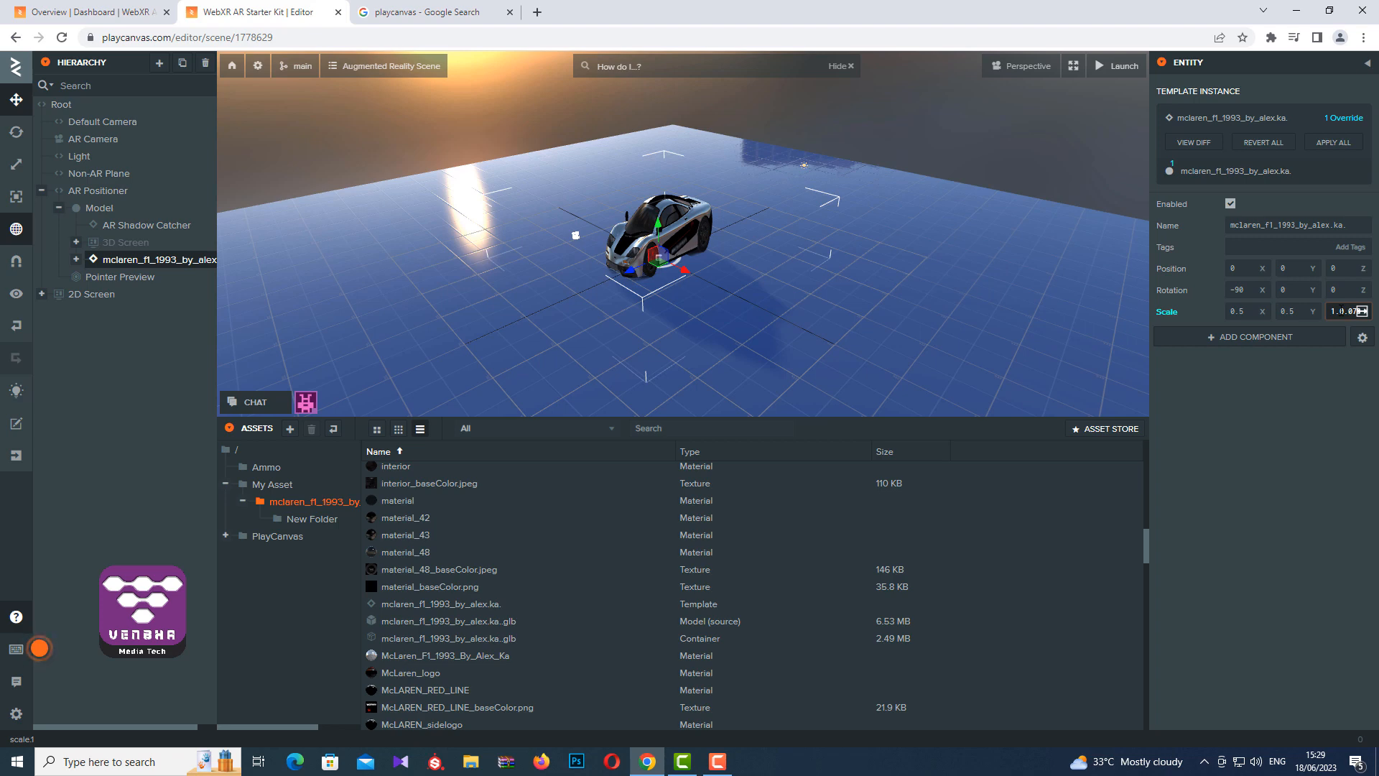
text(5)
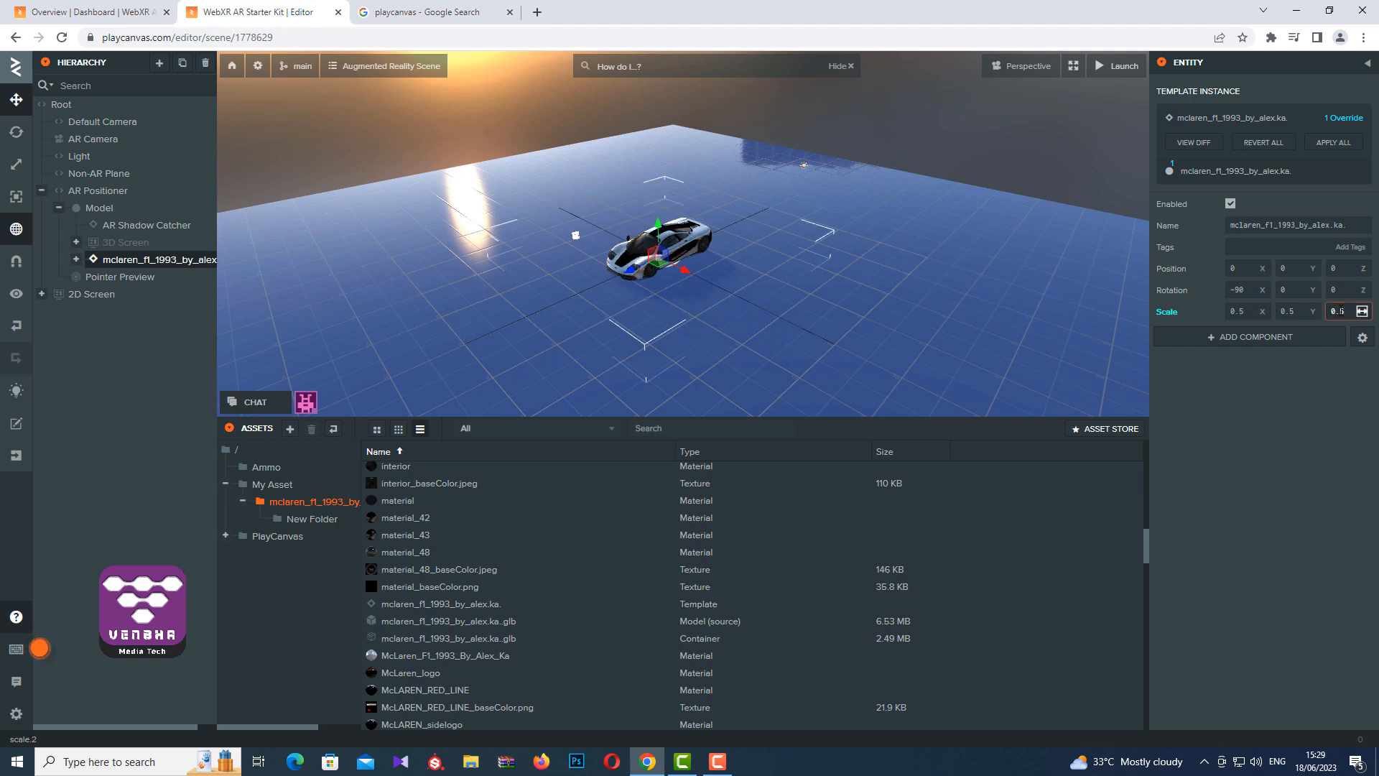
Step: Move the Default Camera to Y 0.852 and Z 2.118, and assign the McLaren entity as its orbitCamera script's Focus Entity
click(889, 101)
scroll(894, 154, up, 3)
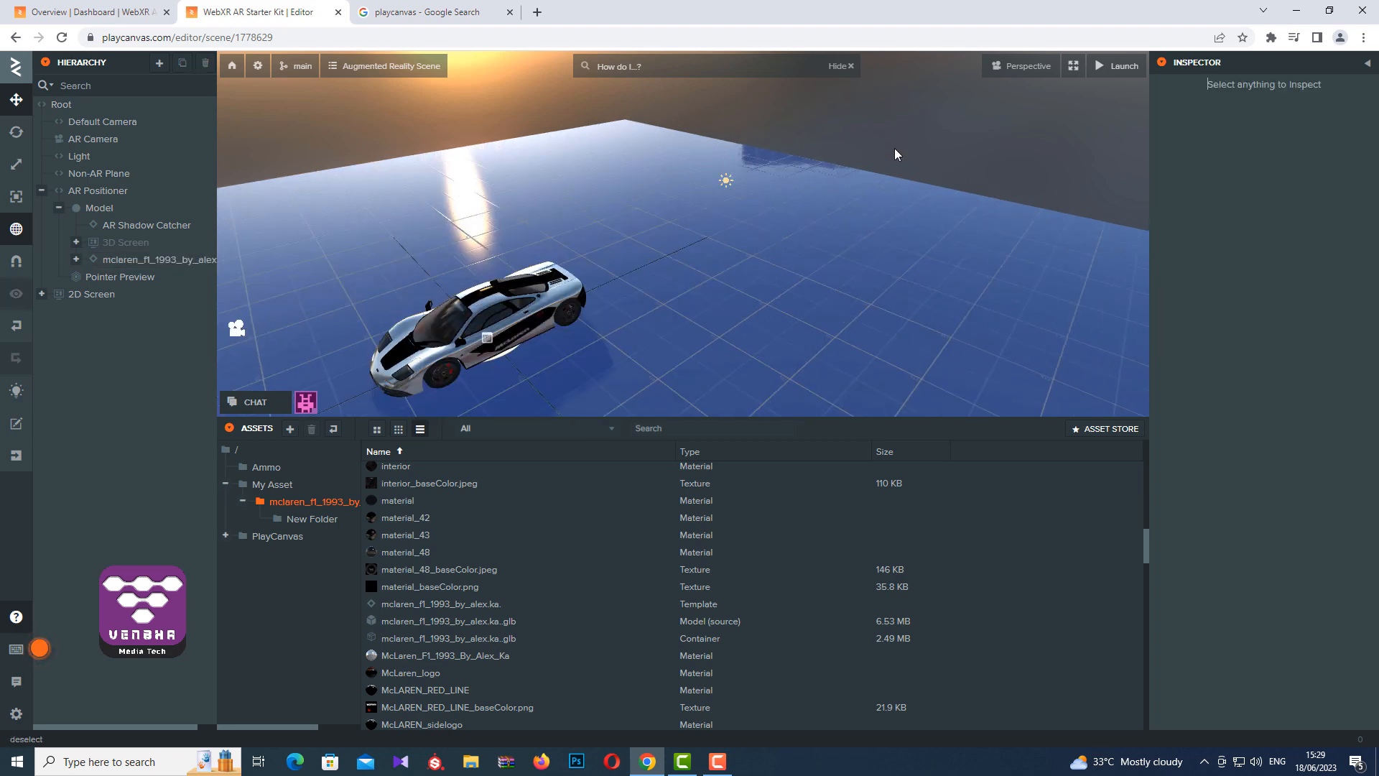
drag(688, 246, 723, 266)
scroll(723, 266, up, 3)
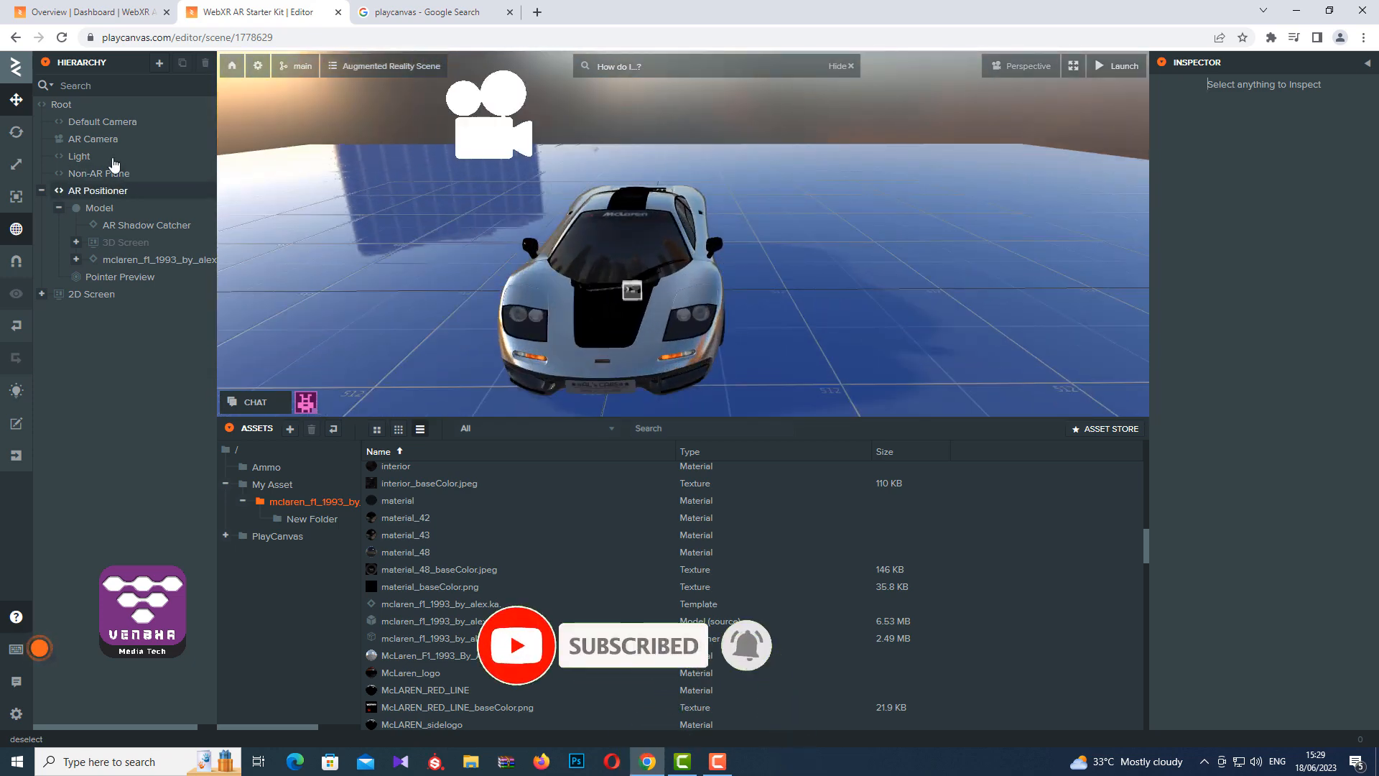
click(111, 124)
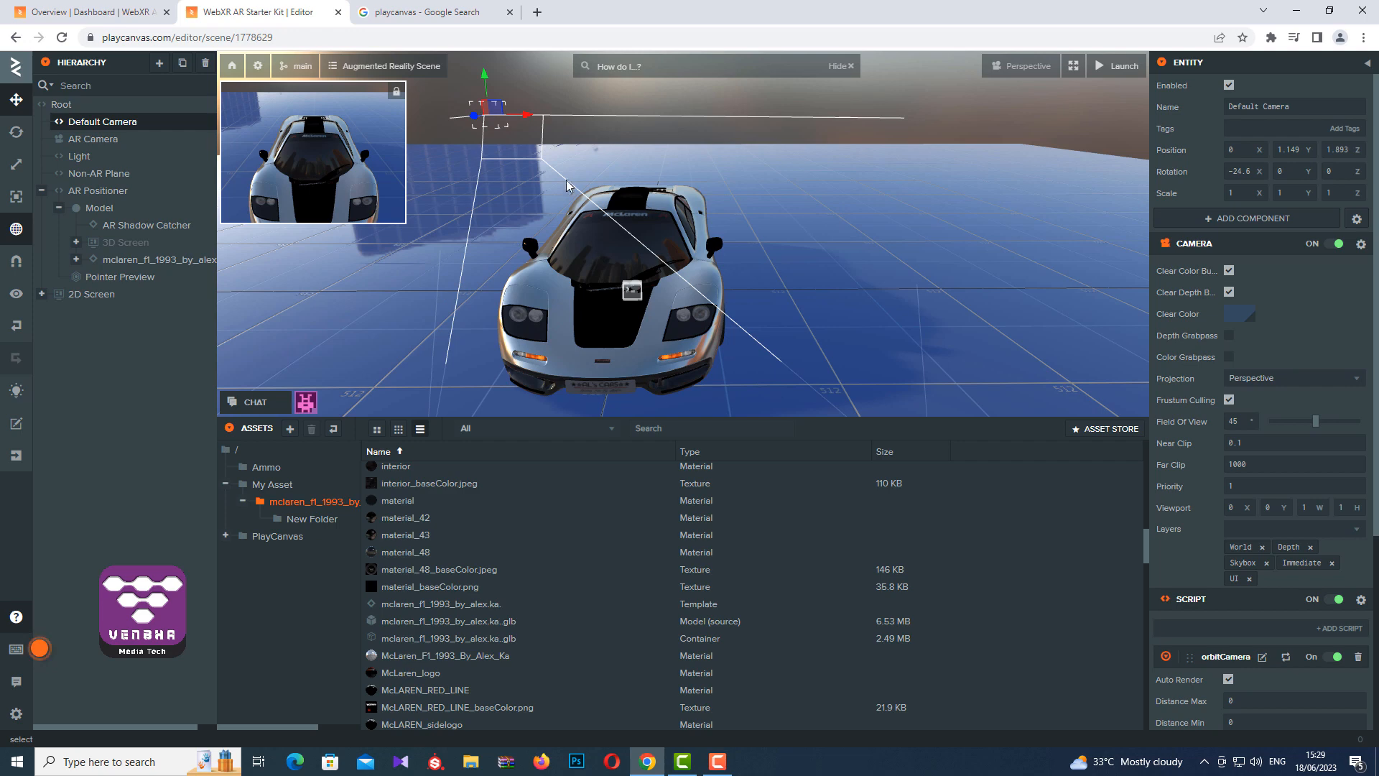
drag(769, 282, 723, 336)
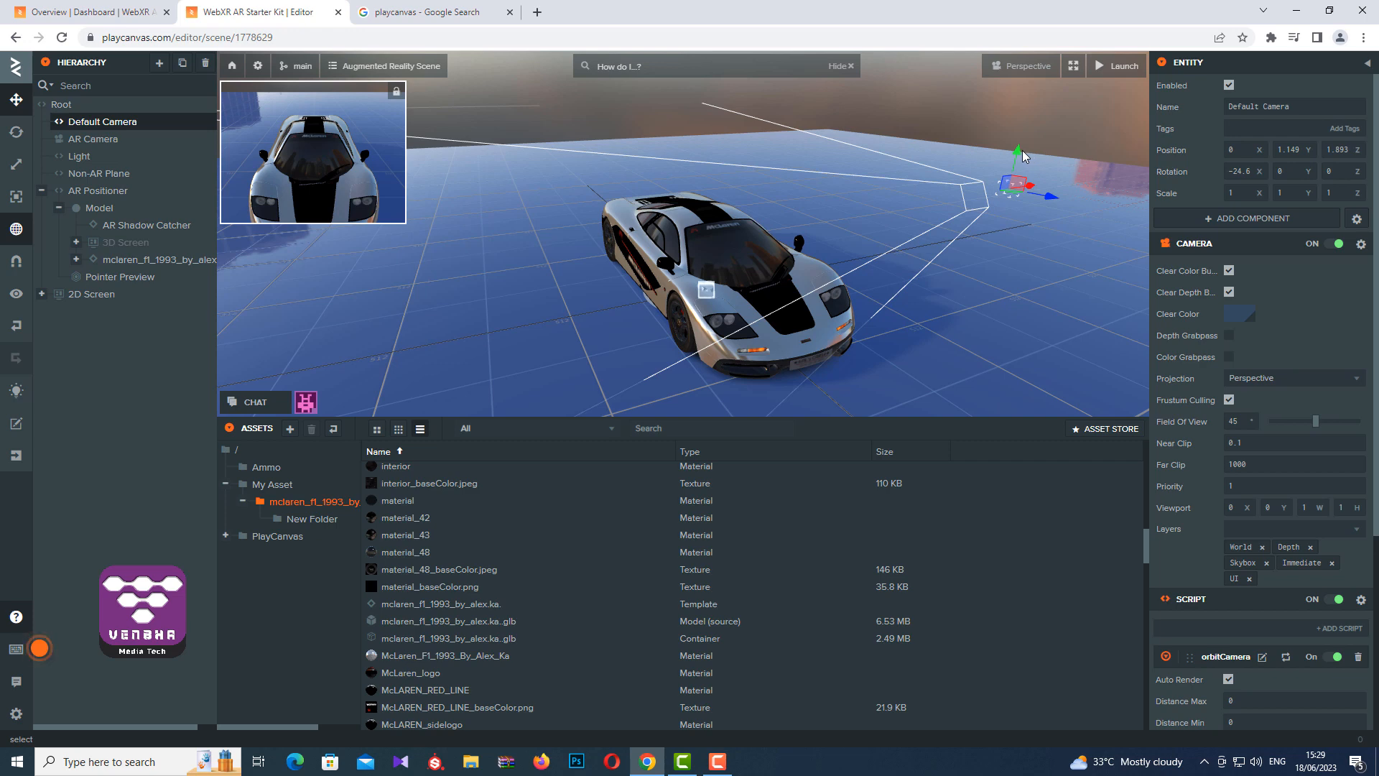
drag(1017, 154, 1078, 320)
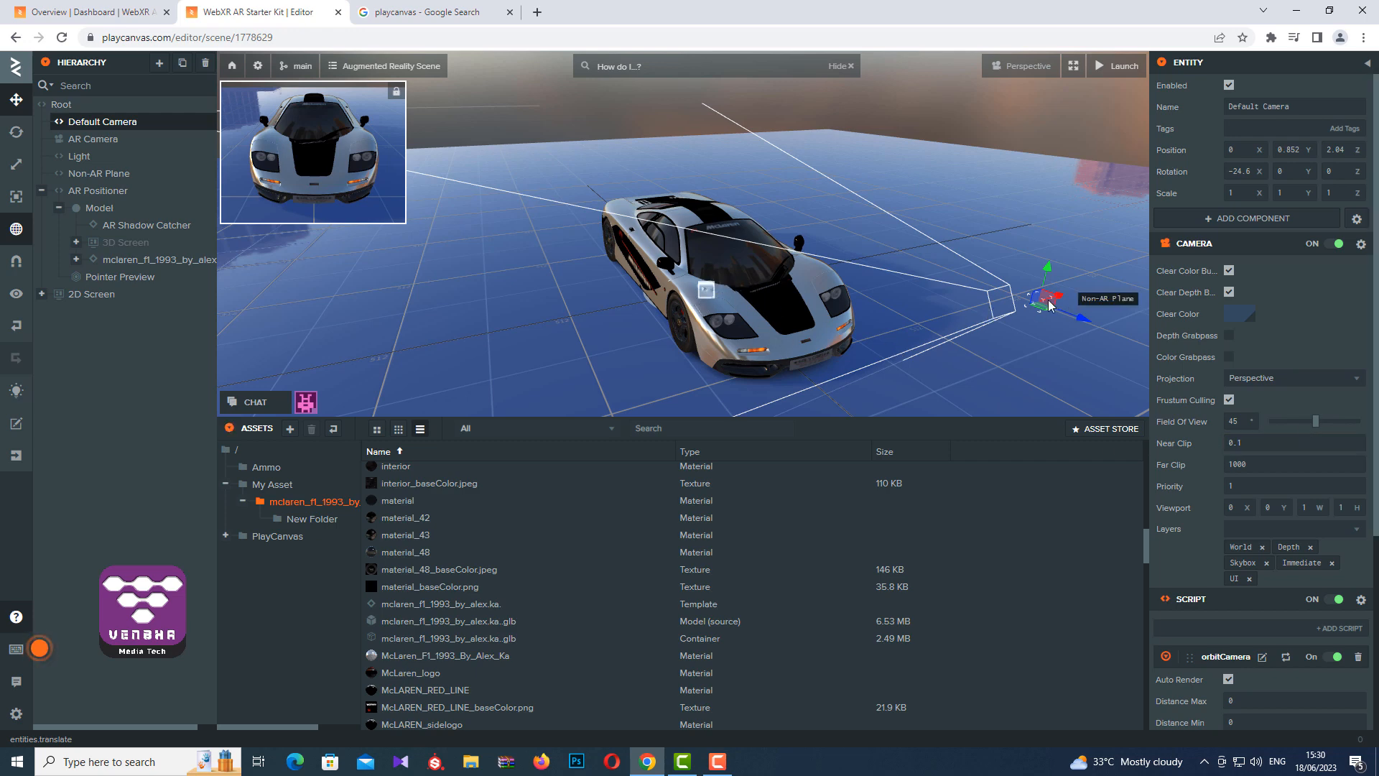
drag(1075, 318, 1093, 337)
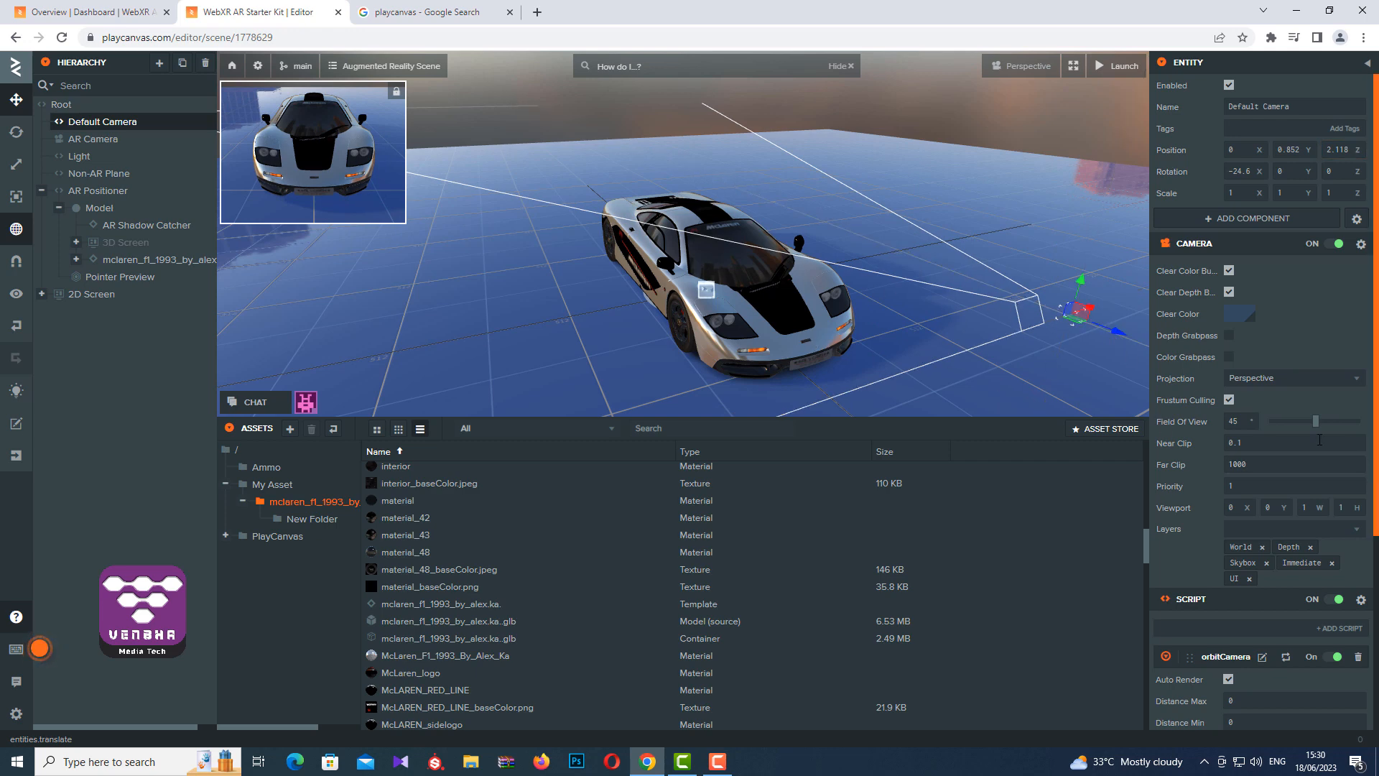
drag(1376, 325, 1376, 590)
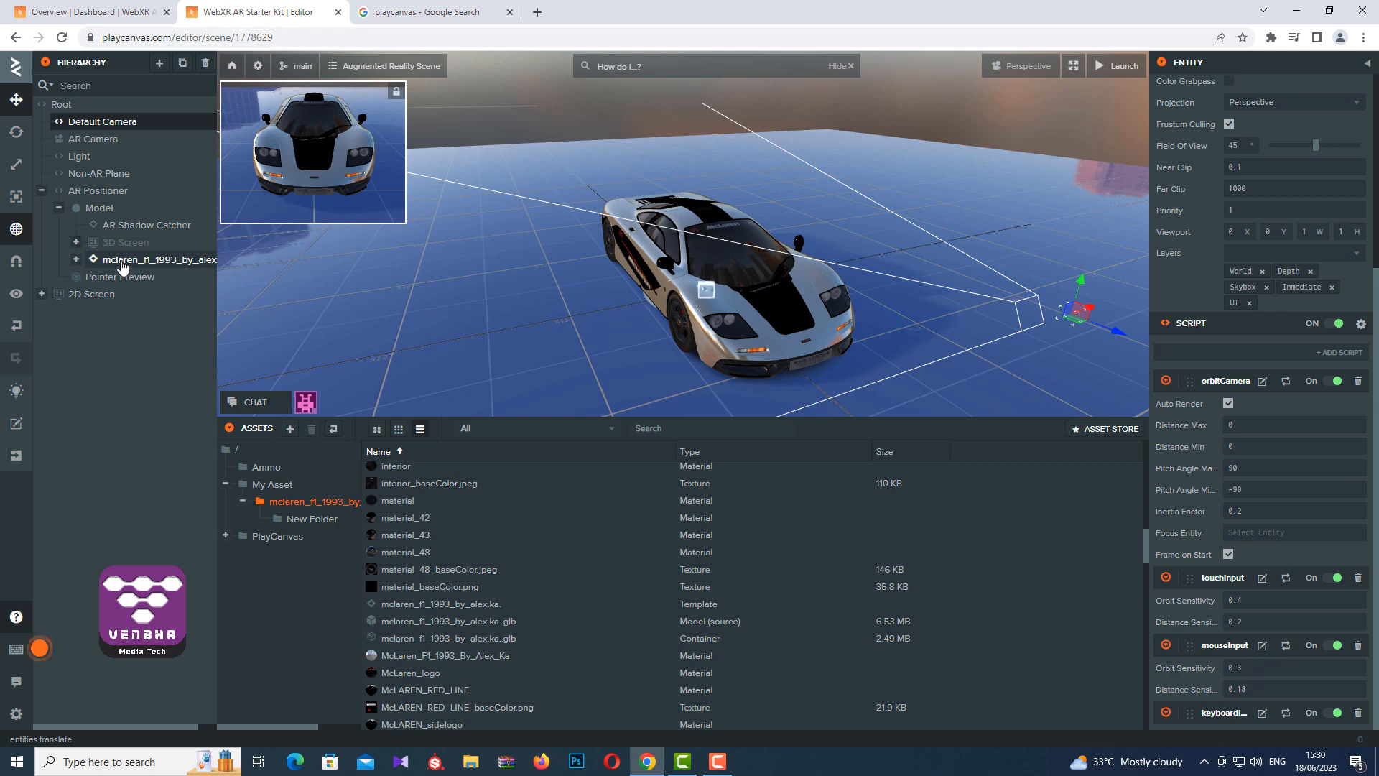
drag(122, 267, 1326, 540)
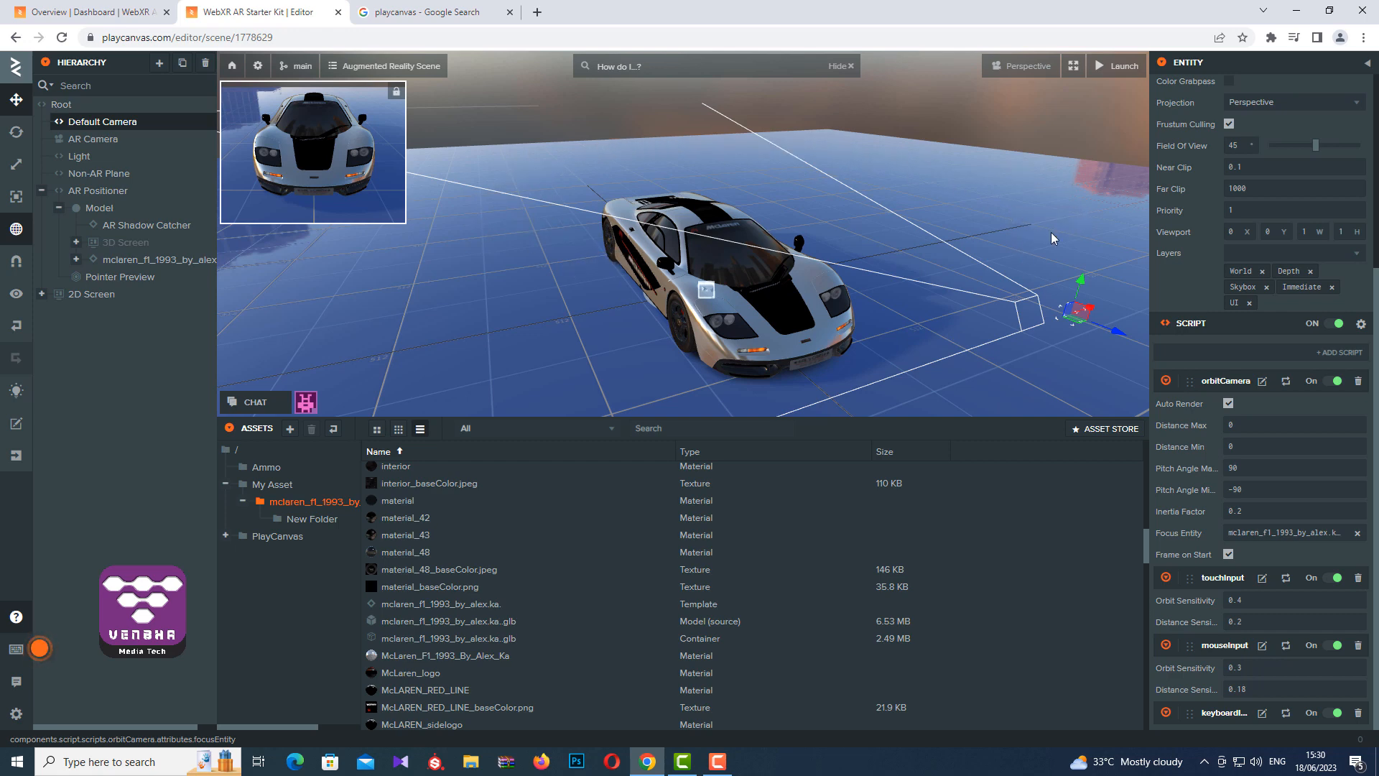
scroll(673, 323, down, 2)
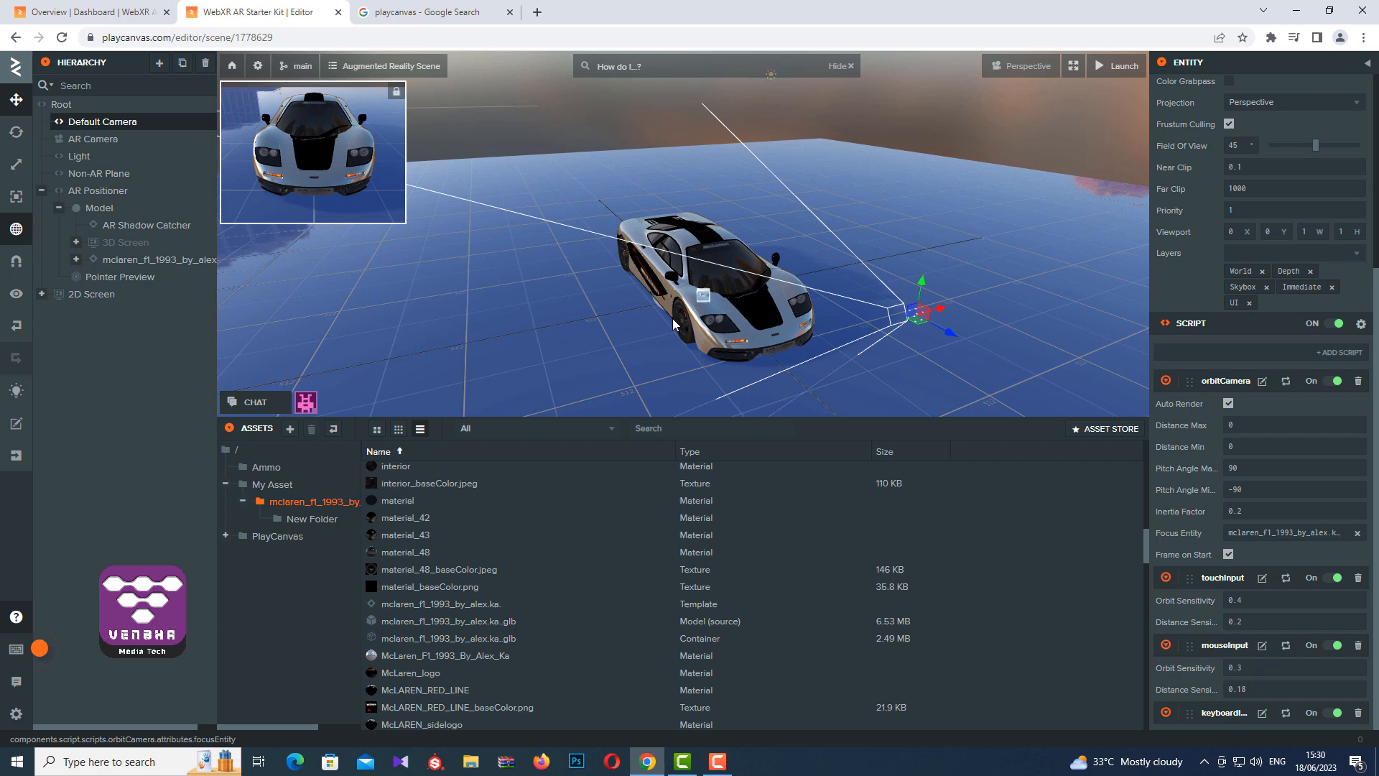
scroll(673, 324, down, 4)
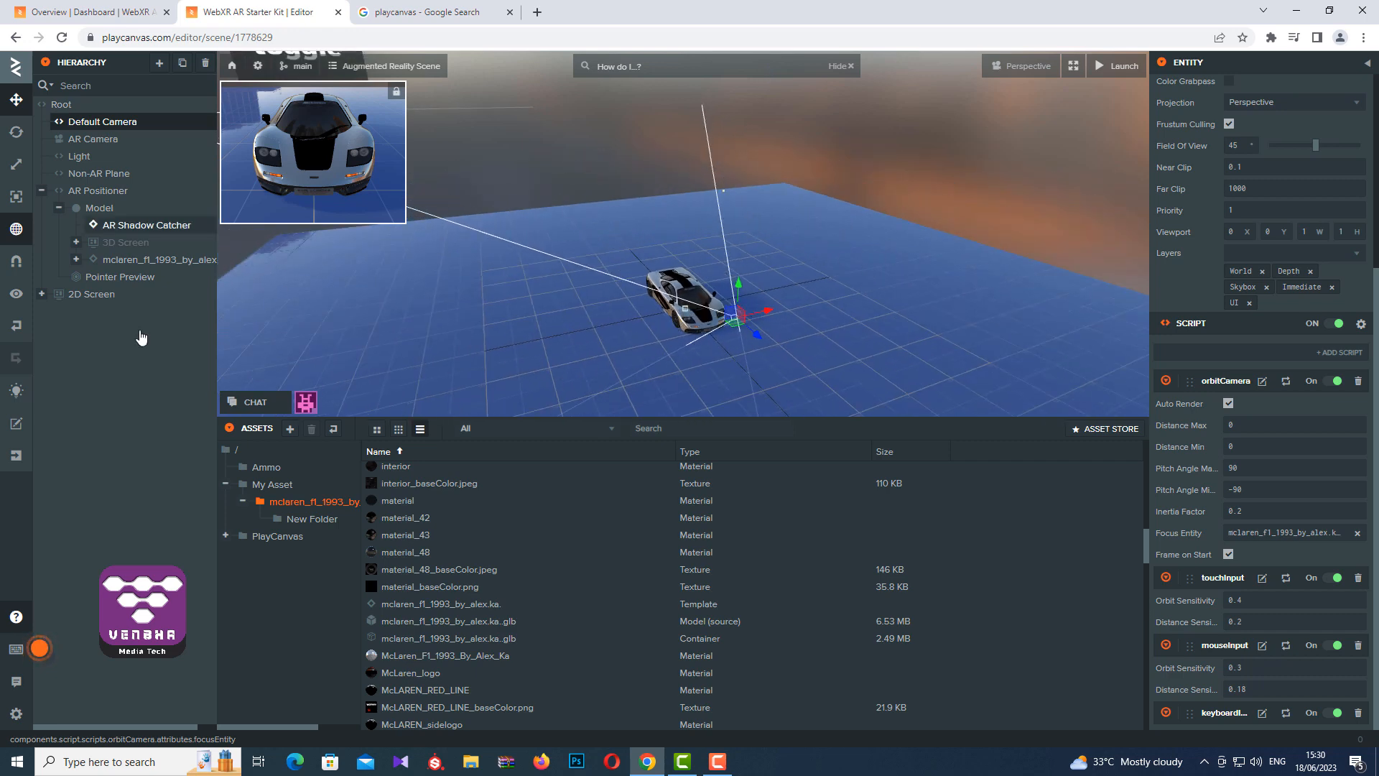
click(891, 286)
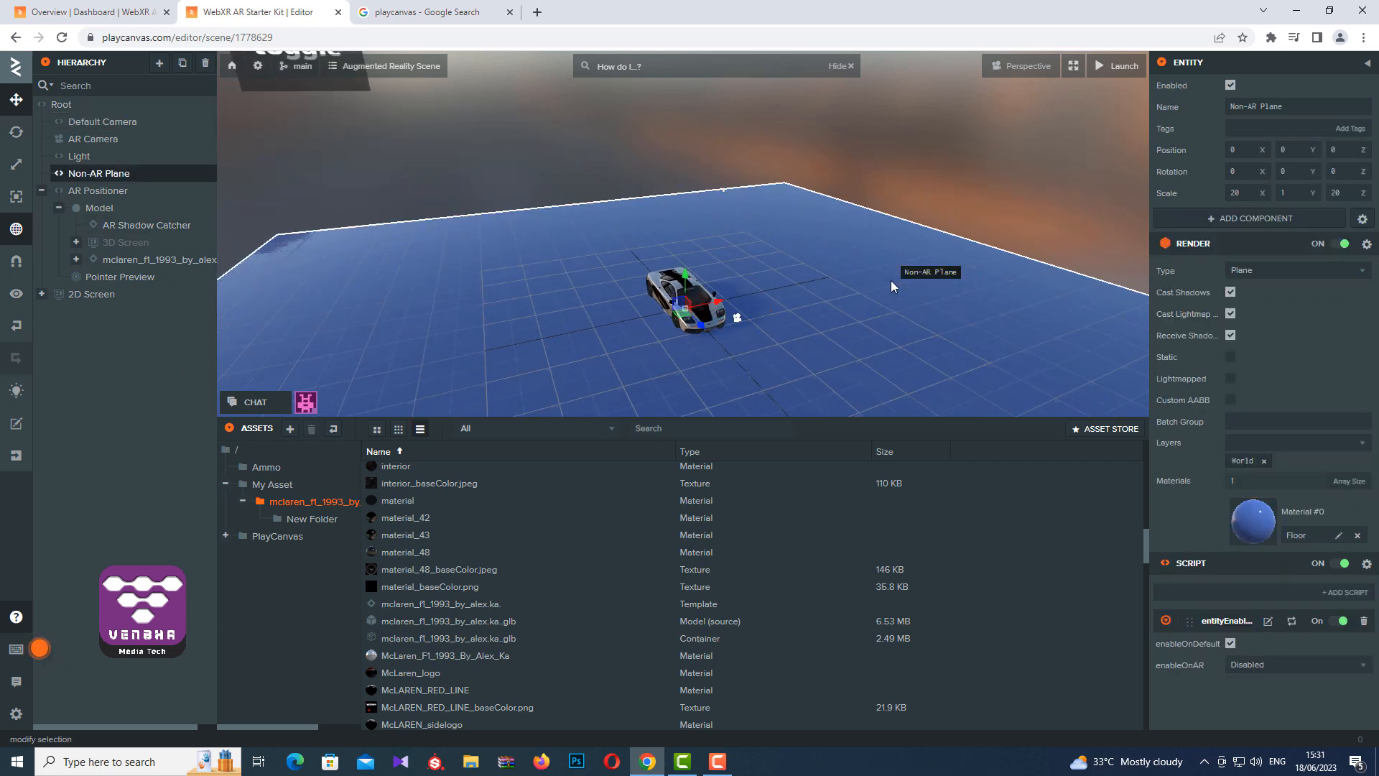
click(1253, 521)
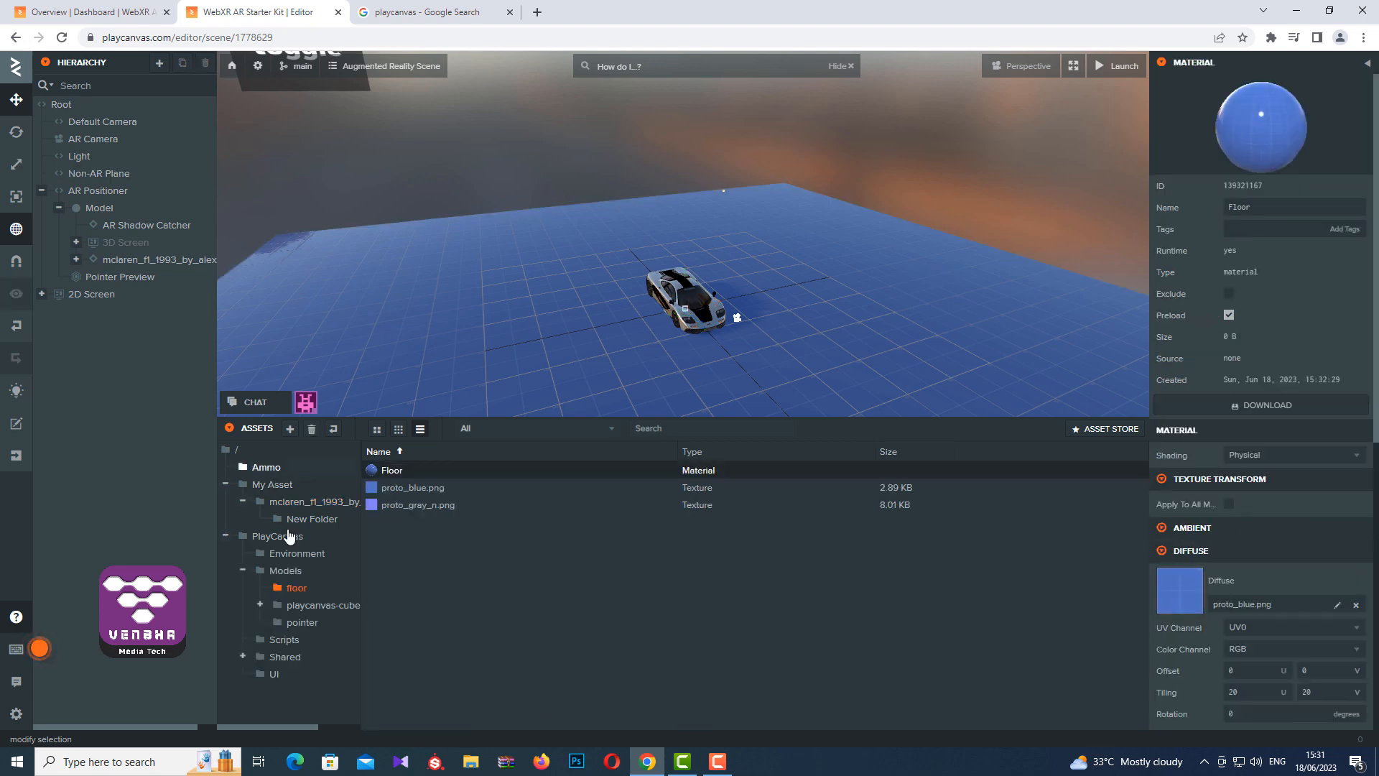
click(282, 487)
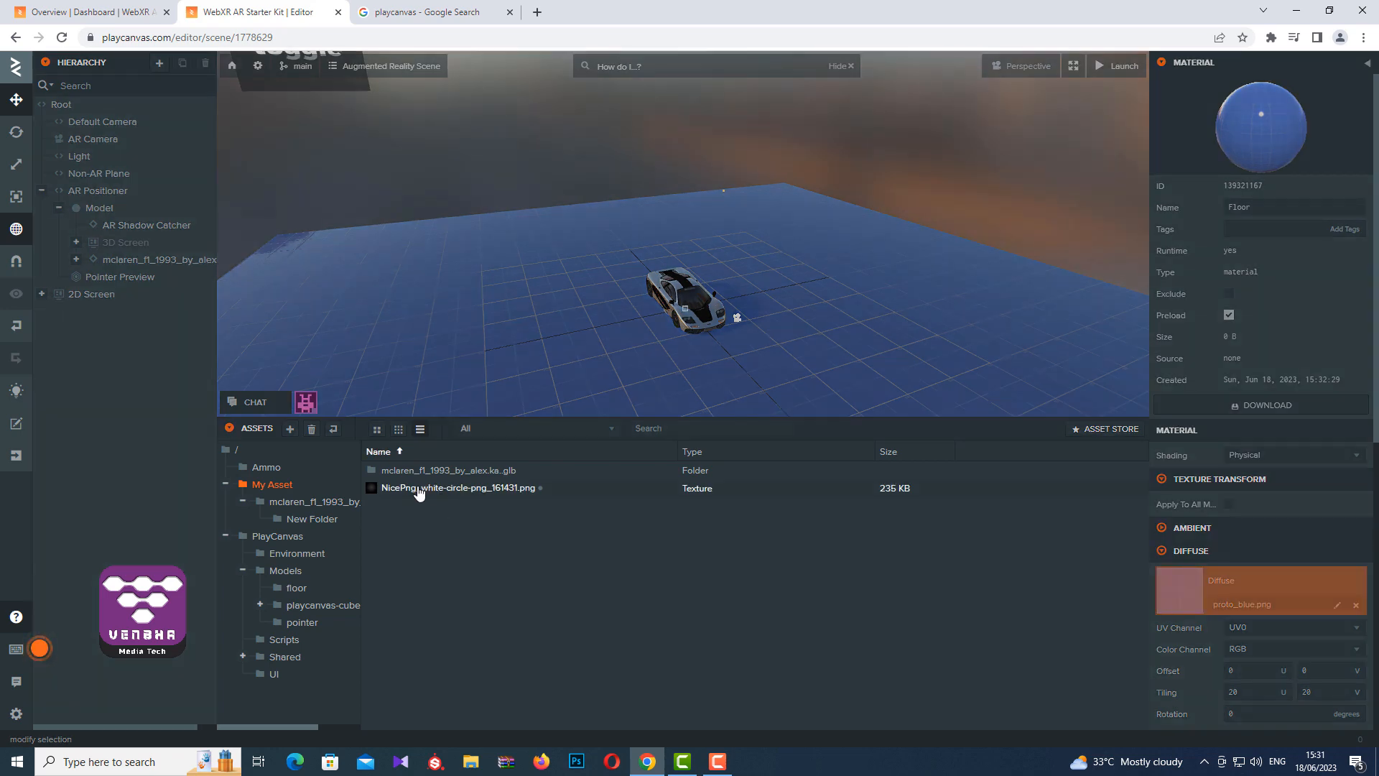
click(423, 488)
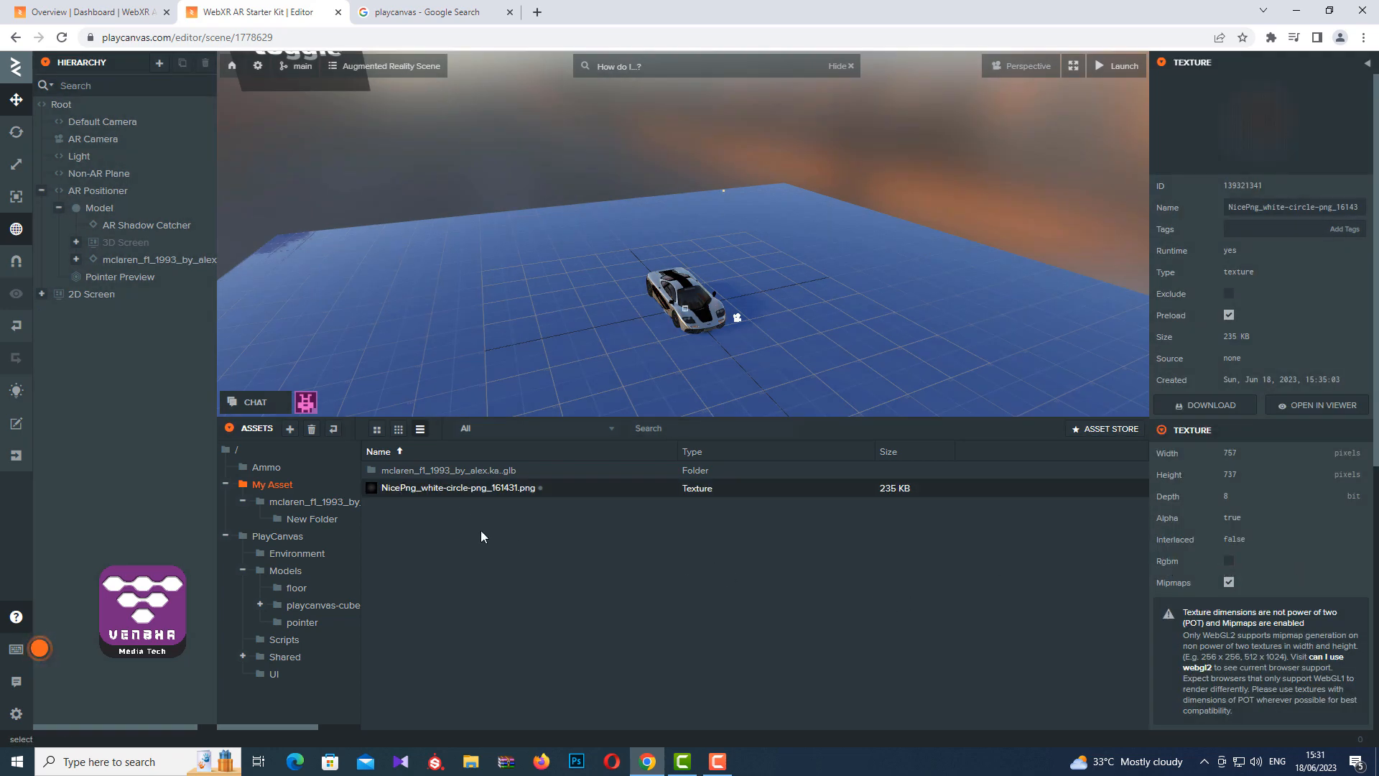
Step: Remove the diffuse texture proto_blue.png and the normals texture proto_gray_n.png from the Non-AR Plane's Floor material
click(910, 346)
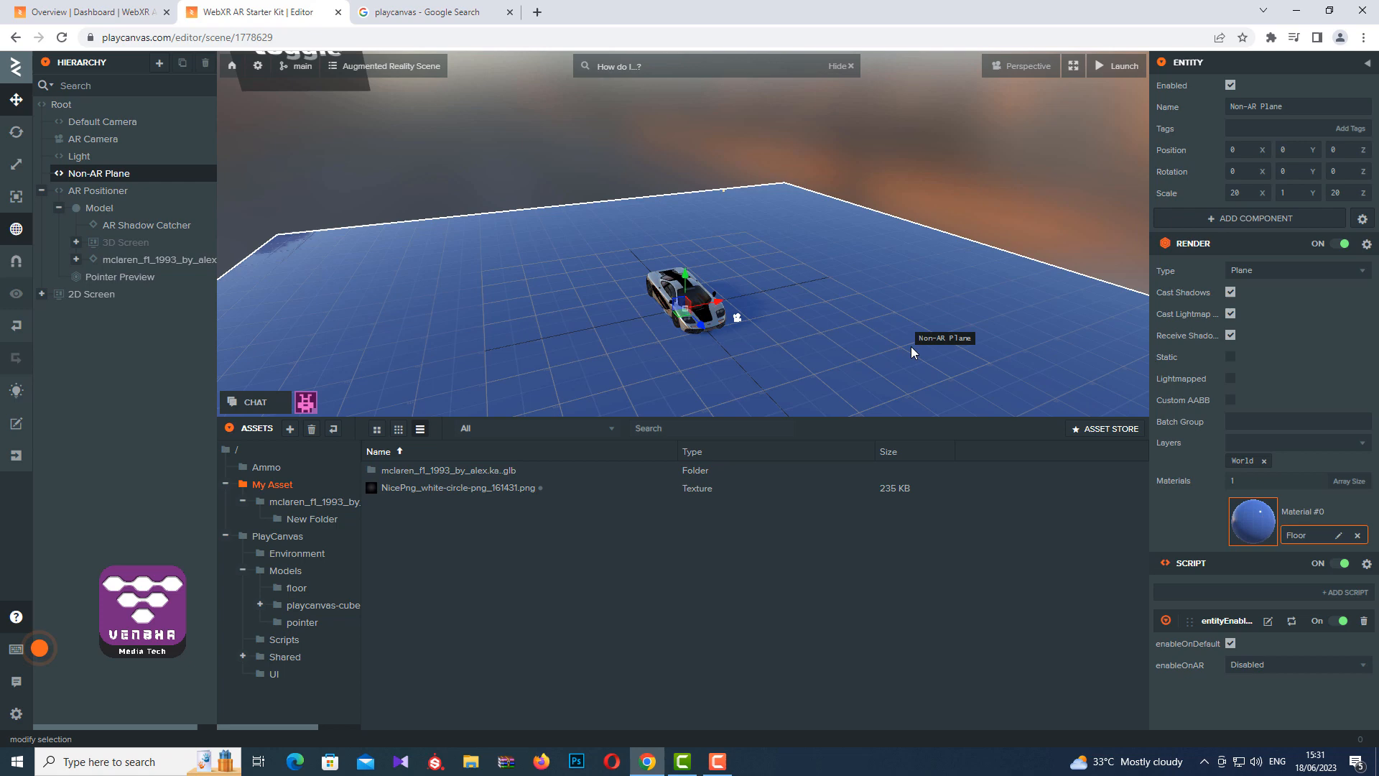
click(1315, 529)
click(1354, 607)
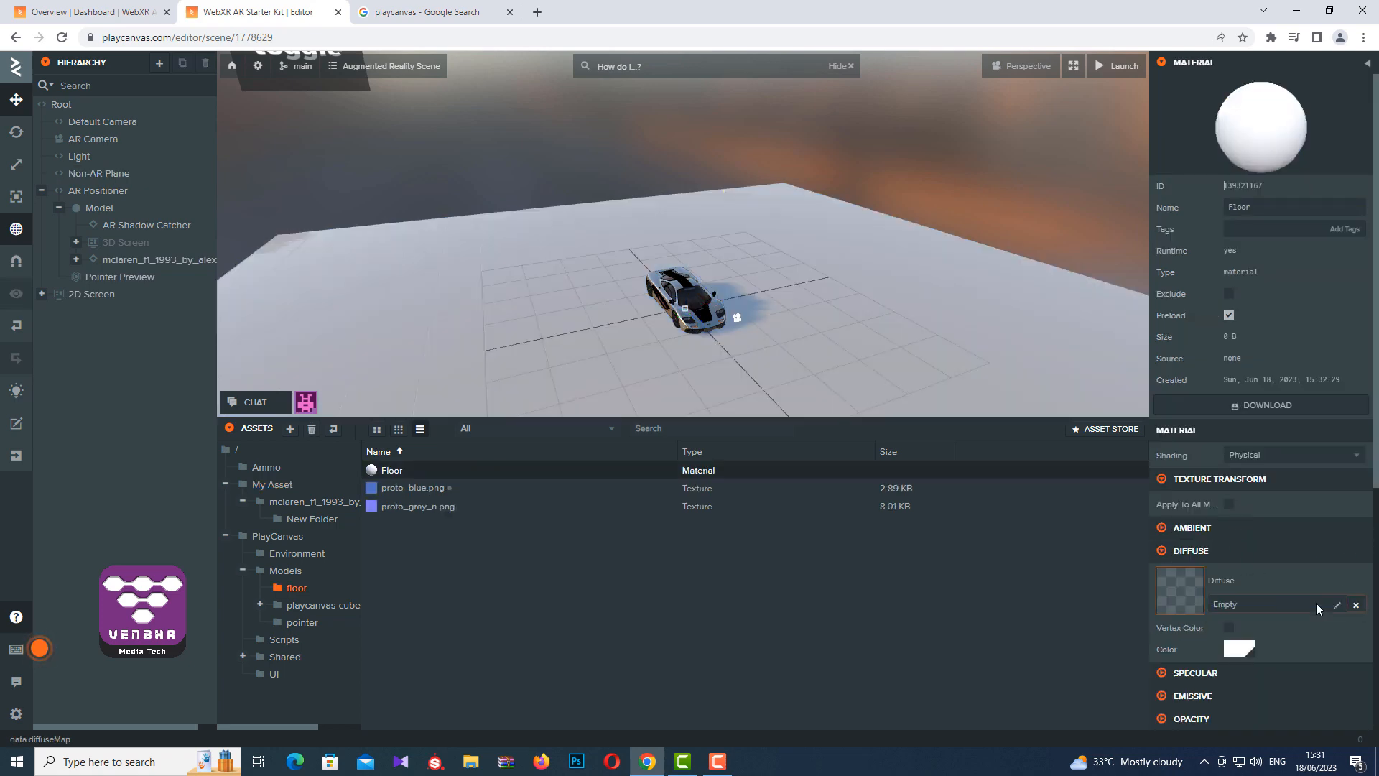
click(1164, 551)
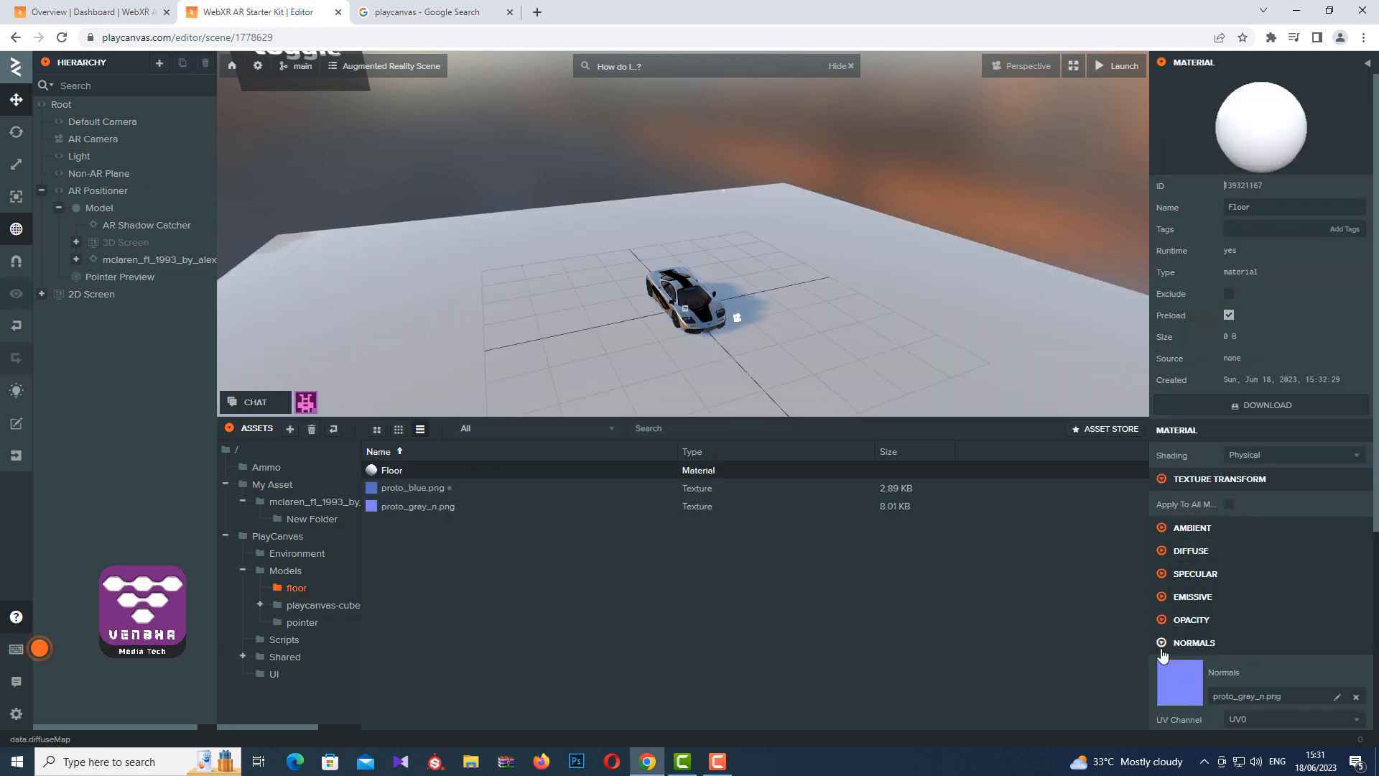
click(1356, 697)
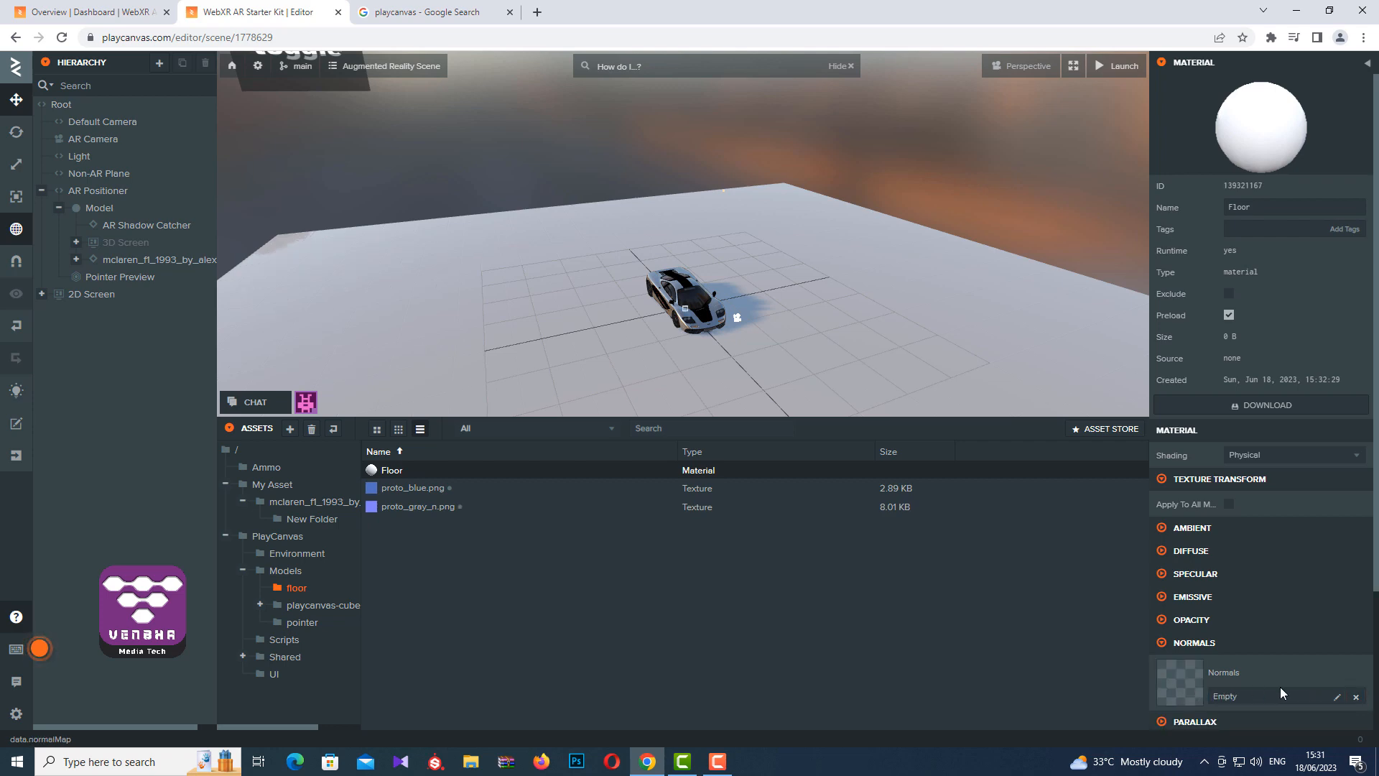
Step: Assign NicePng_white-circle-png_161431.png as the Floor material's opacity map and set its blend type to Additive Alpha
click(1161, 642)
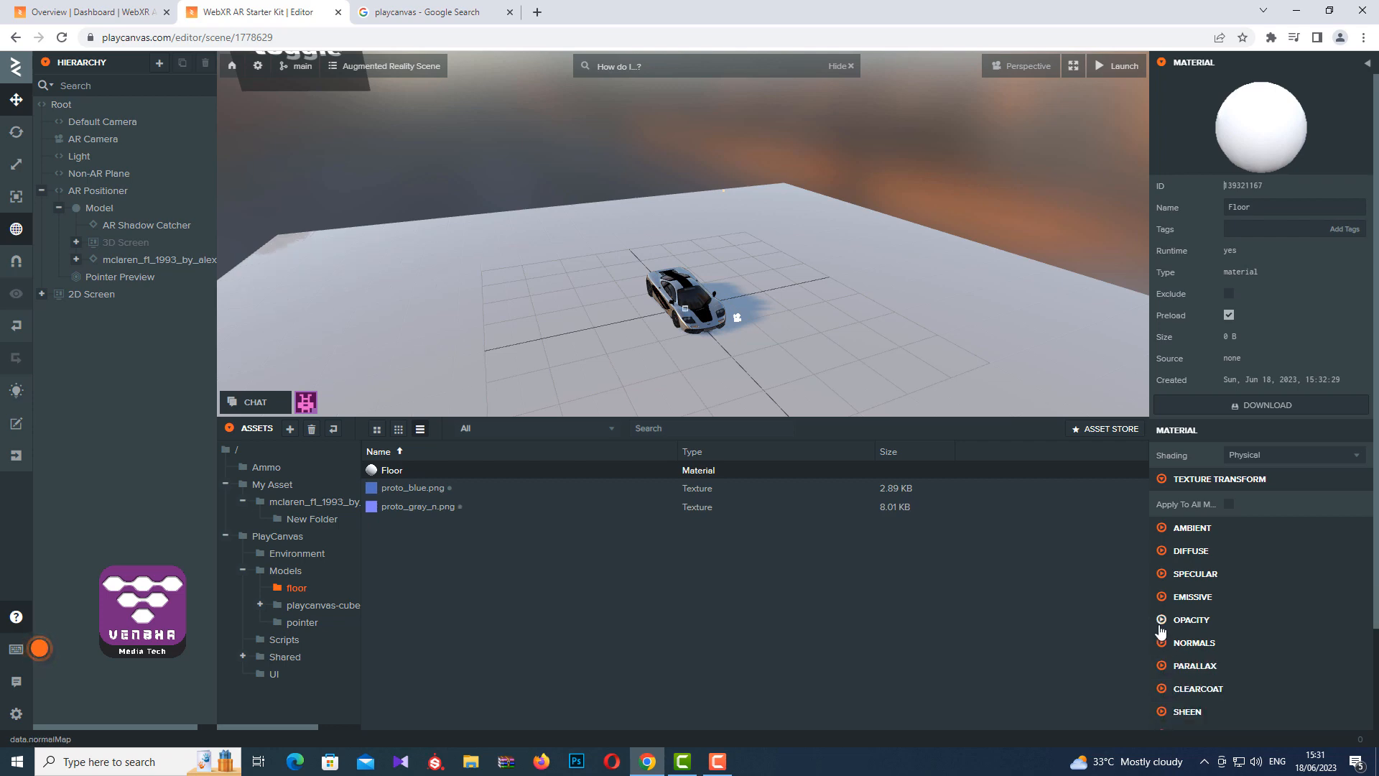
click(1161, 620)
scroll(1303, 625, down, 3)
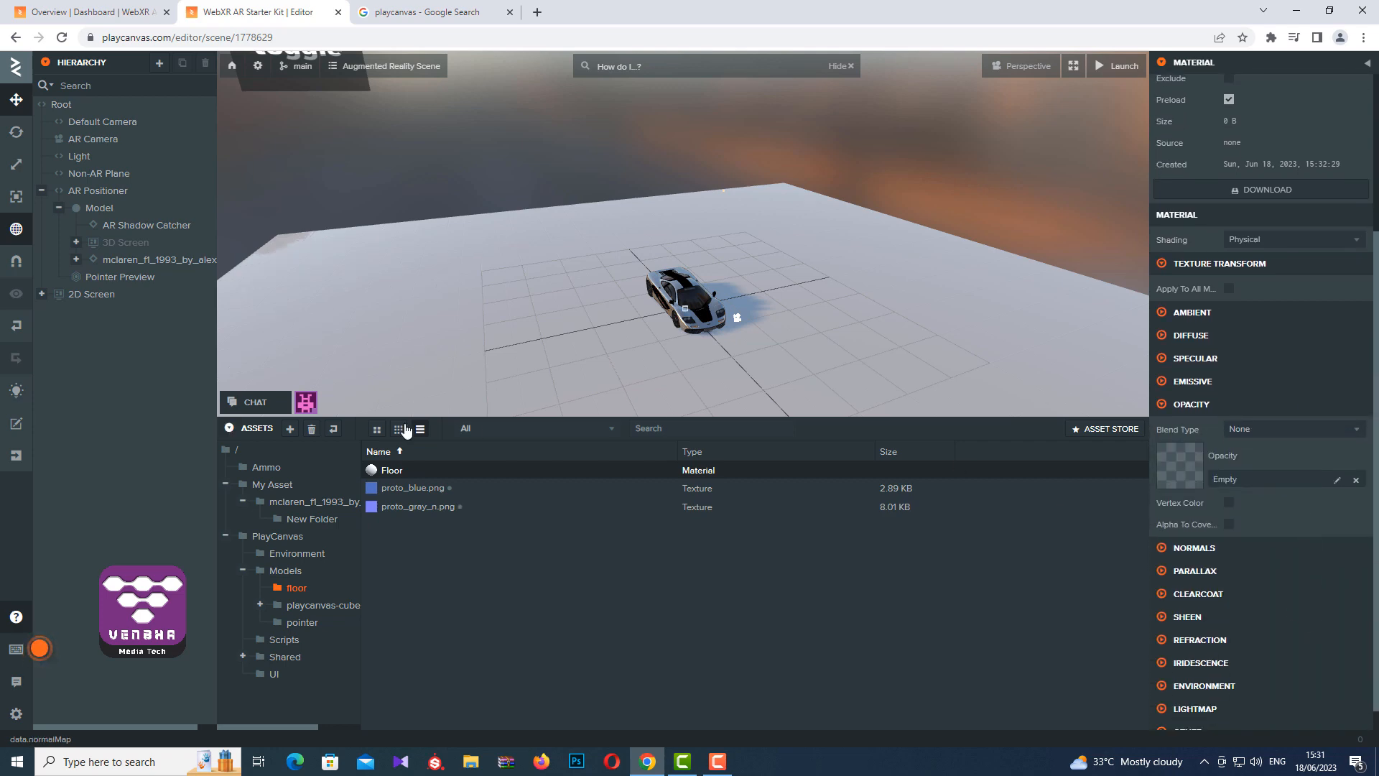
click(287, 501)
click(269, 485)
drag(458, 487, 1185, 460)
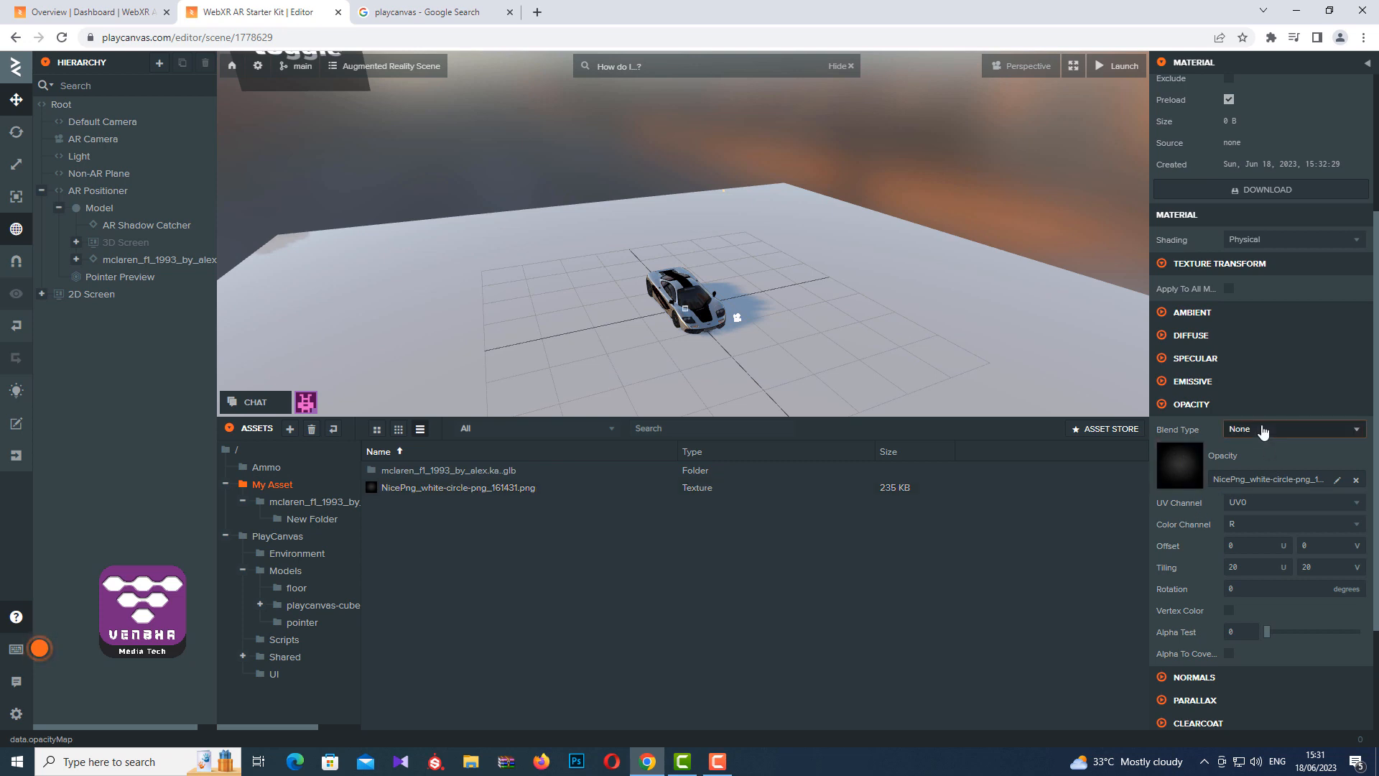
click(1262, 429)
click(1269, 497)
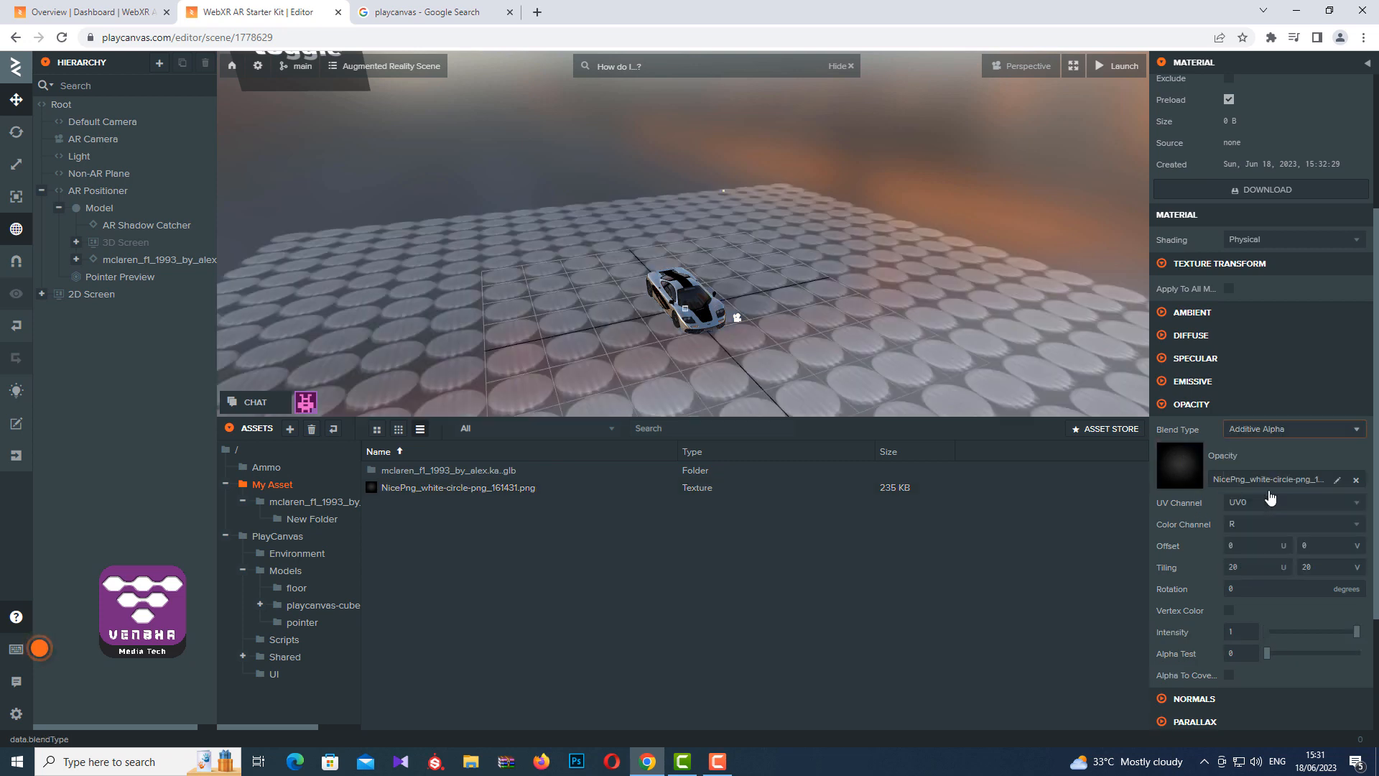
Step: Set the Floor material's opacity map tiling to 1 in both U and V
click(1241, 569)
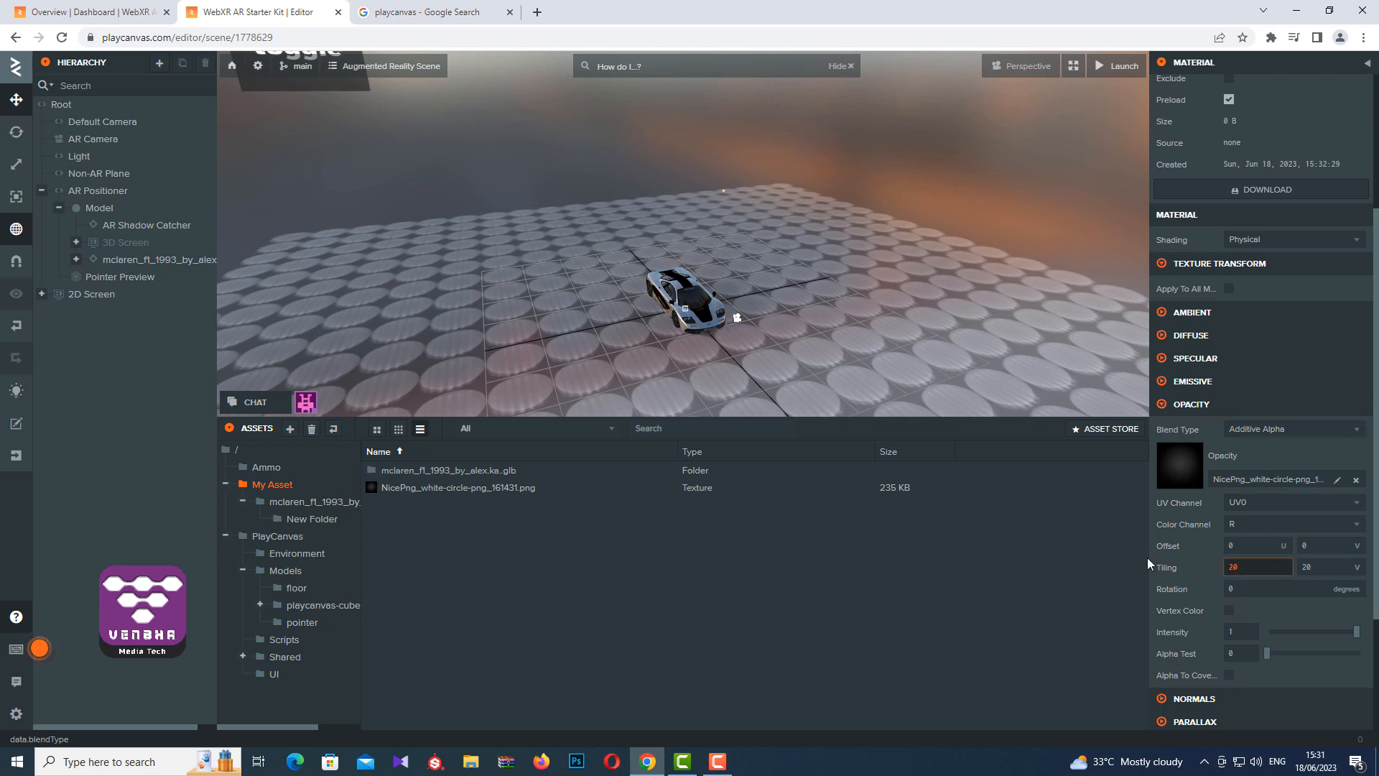
text(1)
key(Return)
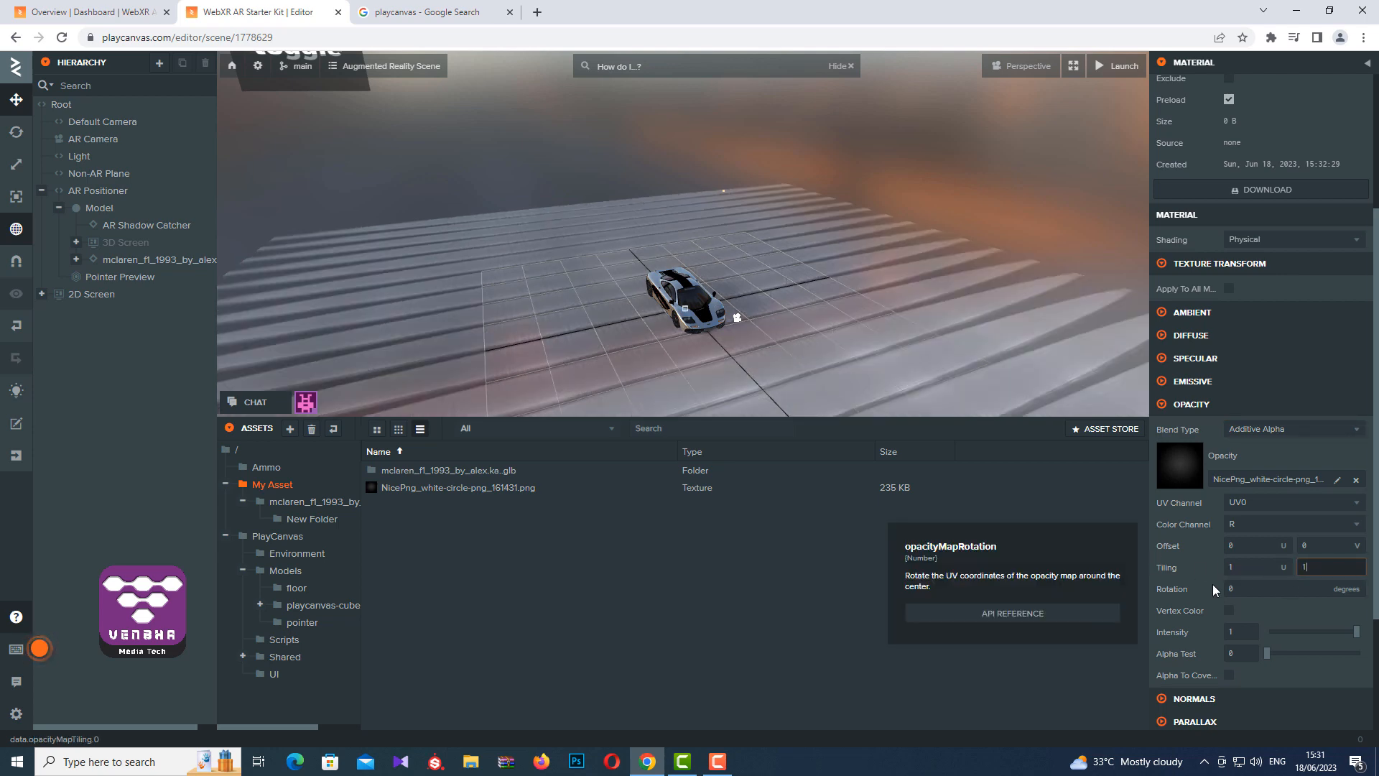
text(1)
key(Return)
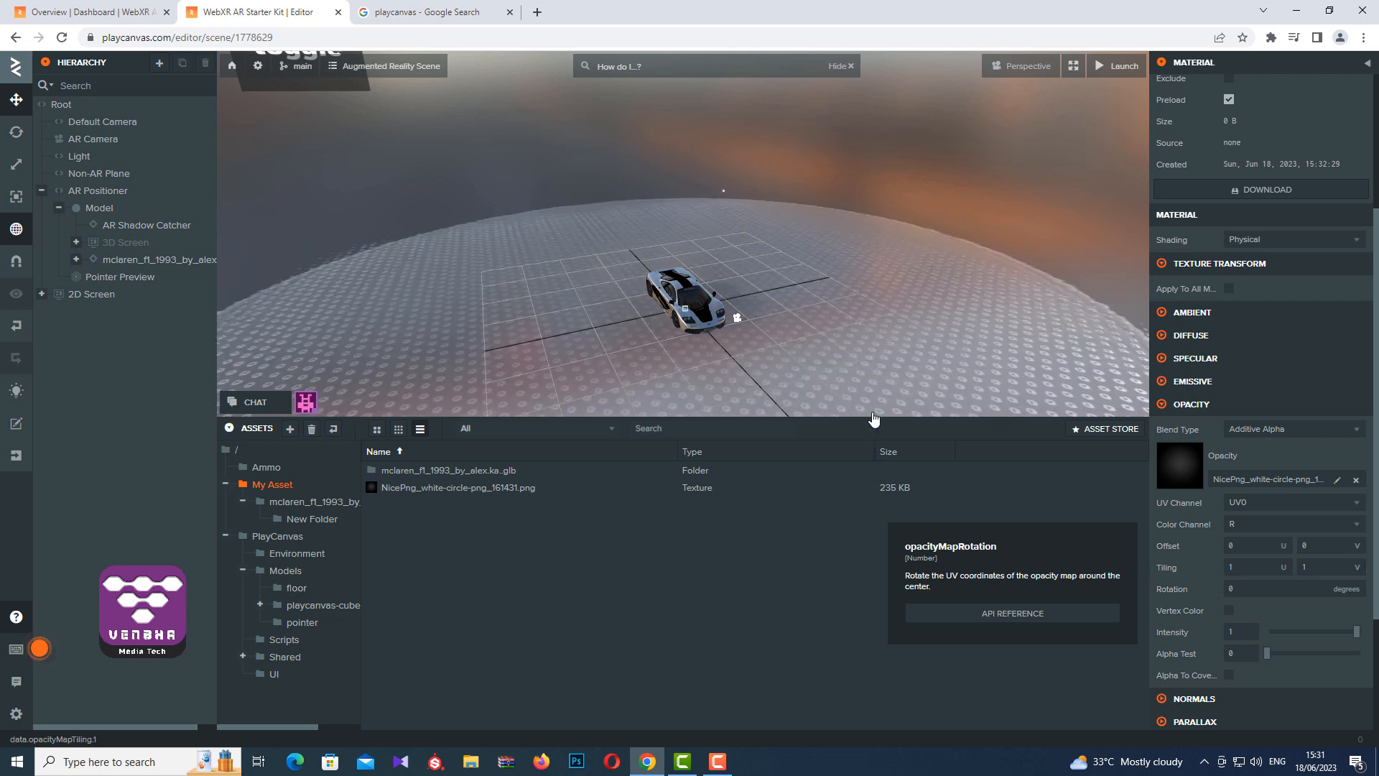
Step: Scale the Non-AR Plane down uniformly to about 7.99 on X, 0.4 on Y and 7.99 on Z
scroll(877, 354, down, 4)
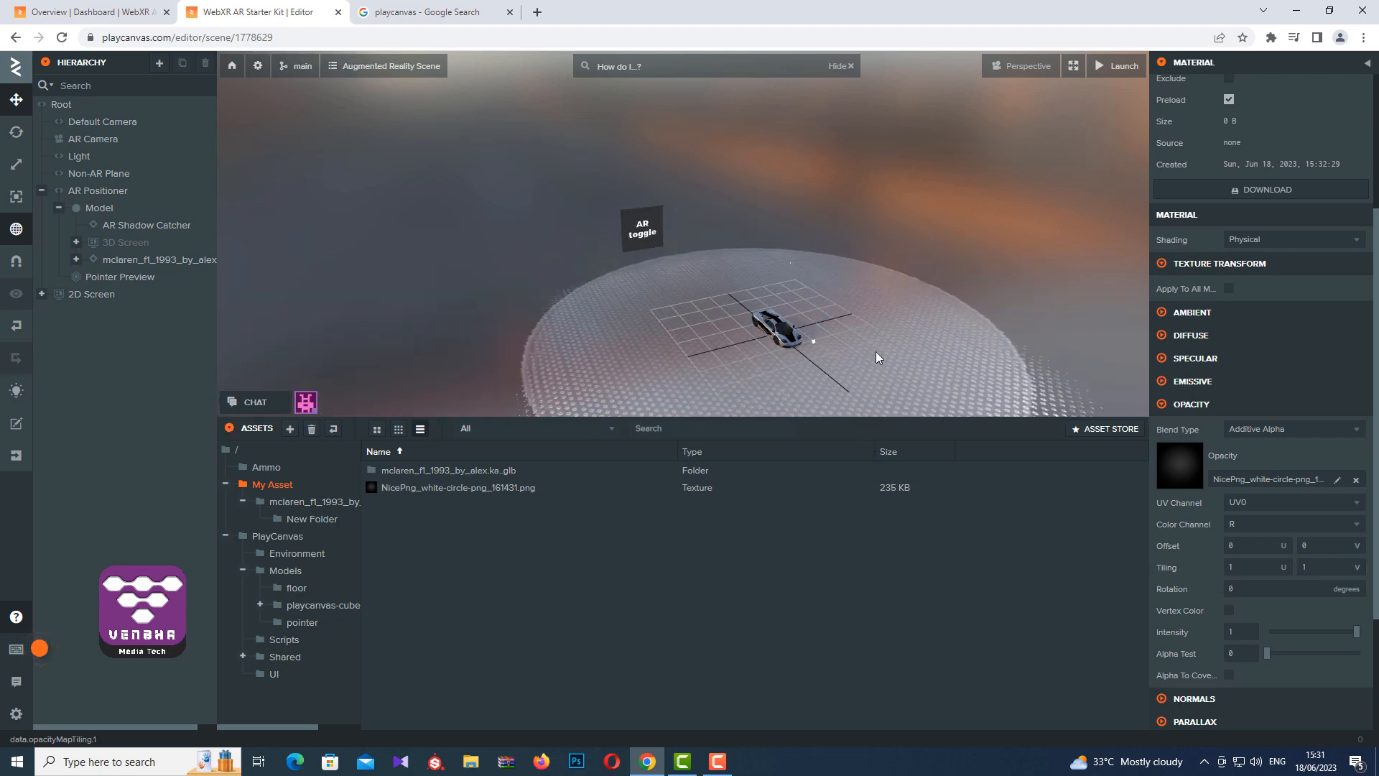
click(982, 336)
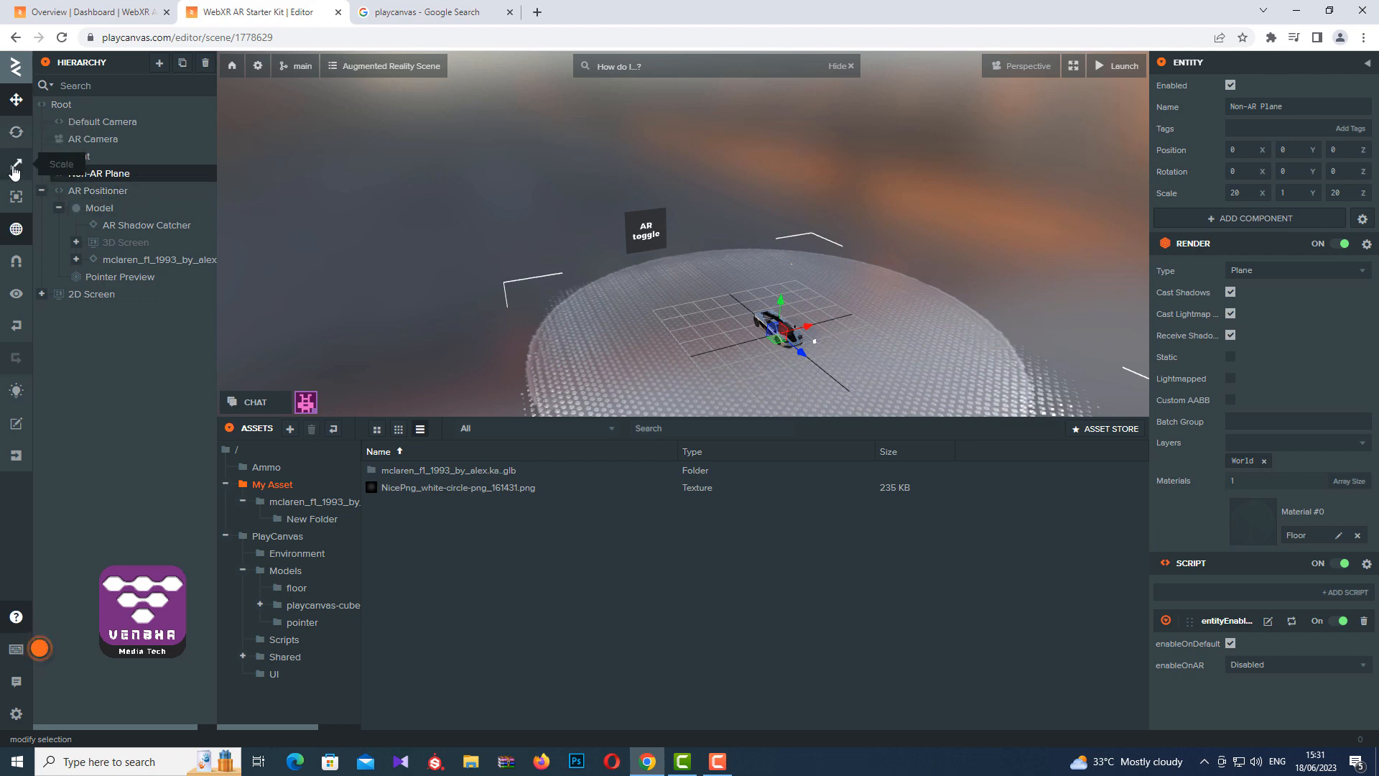
click(15, 170)
drag(782, 332, 766, 355)
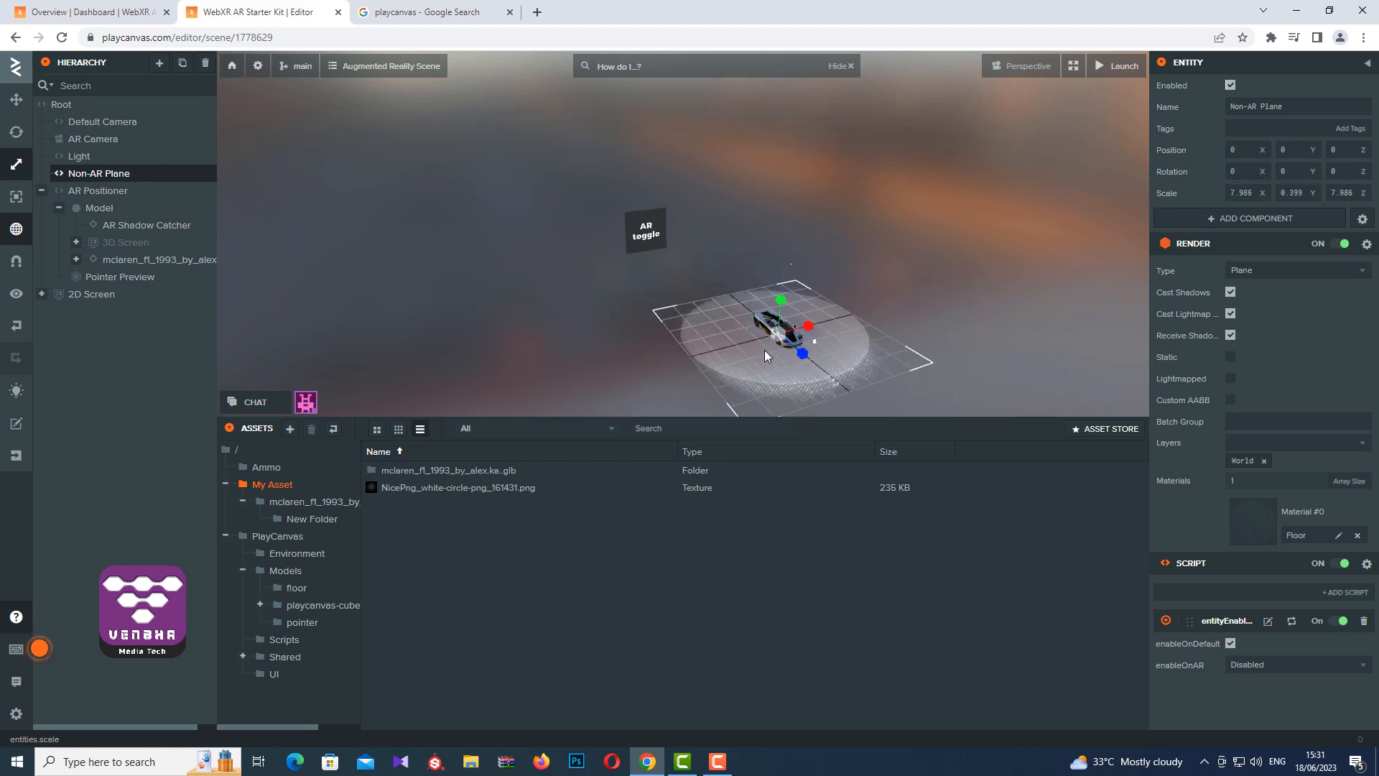
click(913, 245)
Step: Set the diffuse color of the Non-AR Plane's Floor material to the pinkish red CA8484
drag(913, 245, 862, 363)
scroll(877, 356, up, 2)
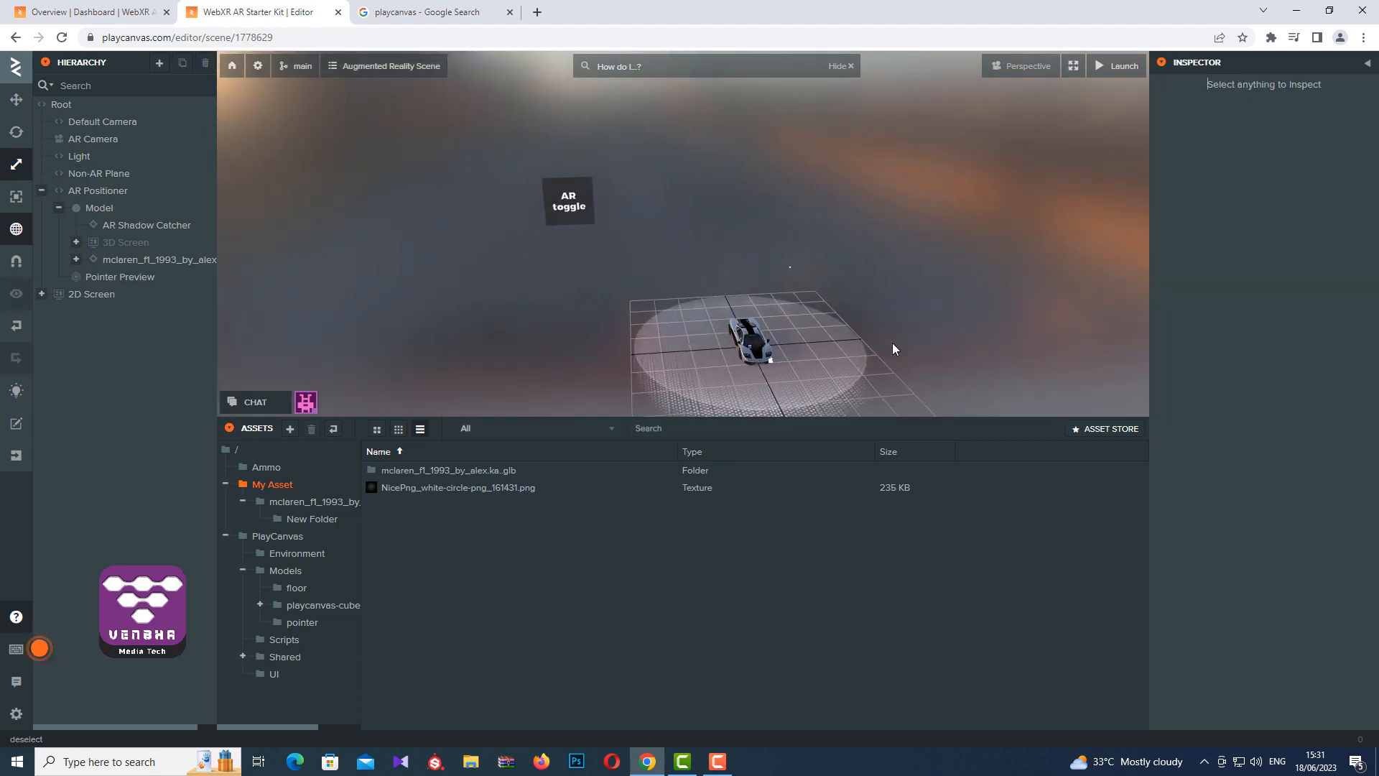
middle_drag(893, 348, 884, 224)
scroll(825, 348, up, 6)
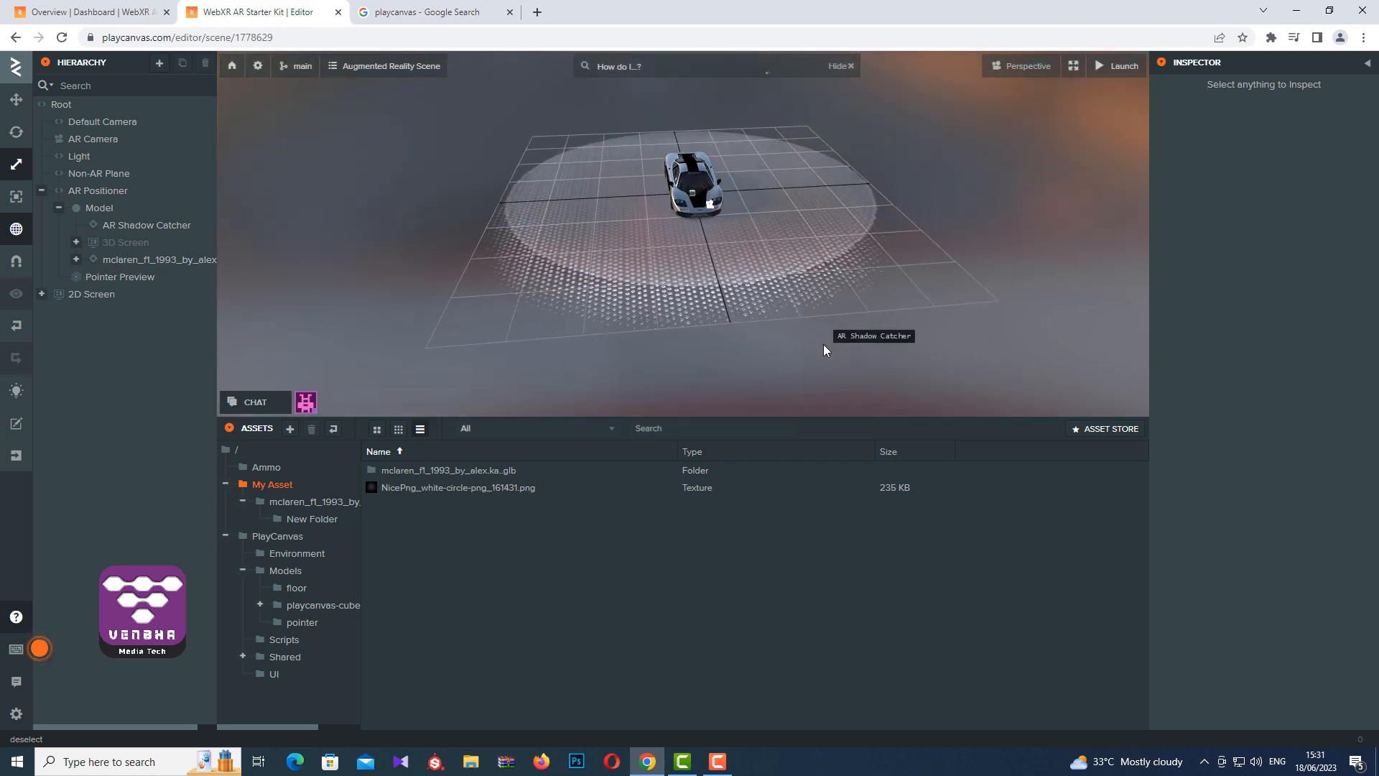
click(826, 349)
click(790, 260)
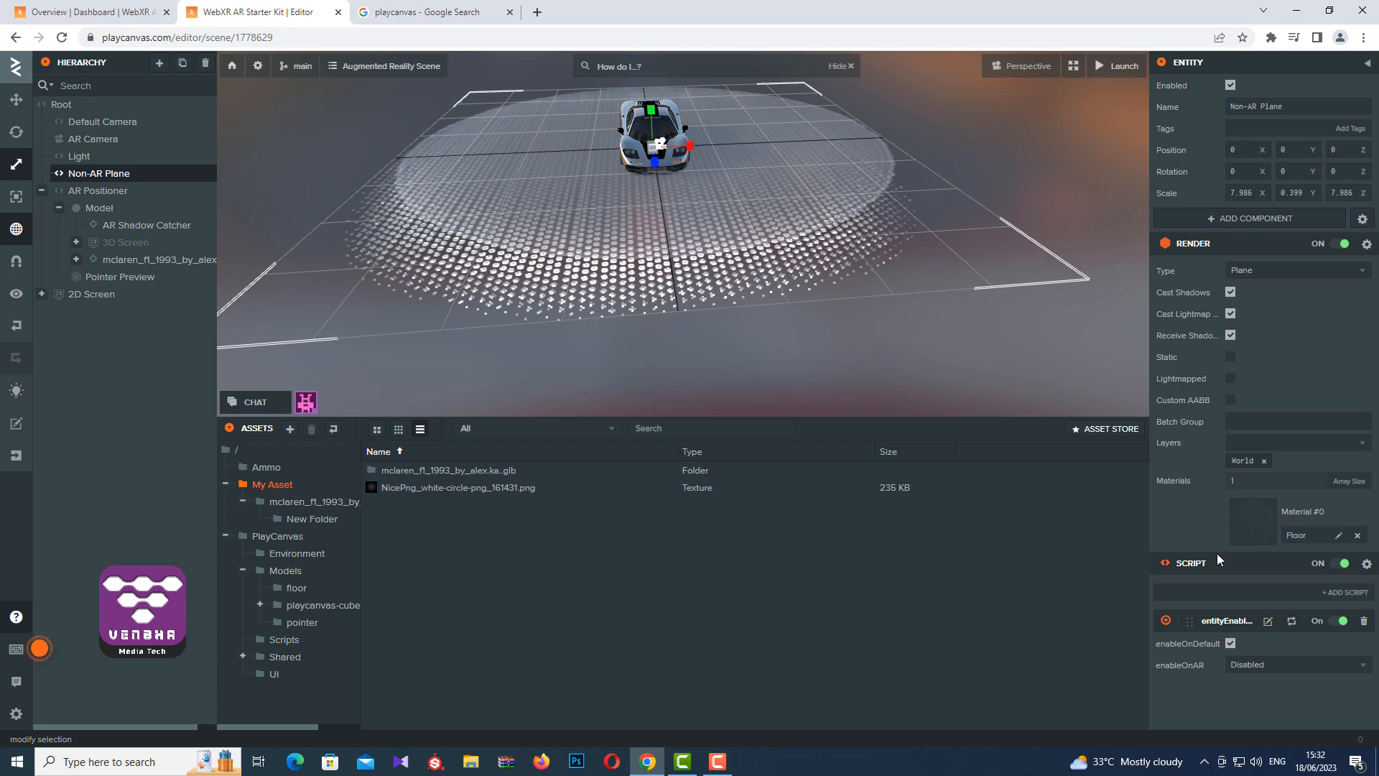
click(1243, 526)
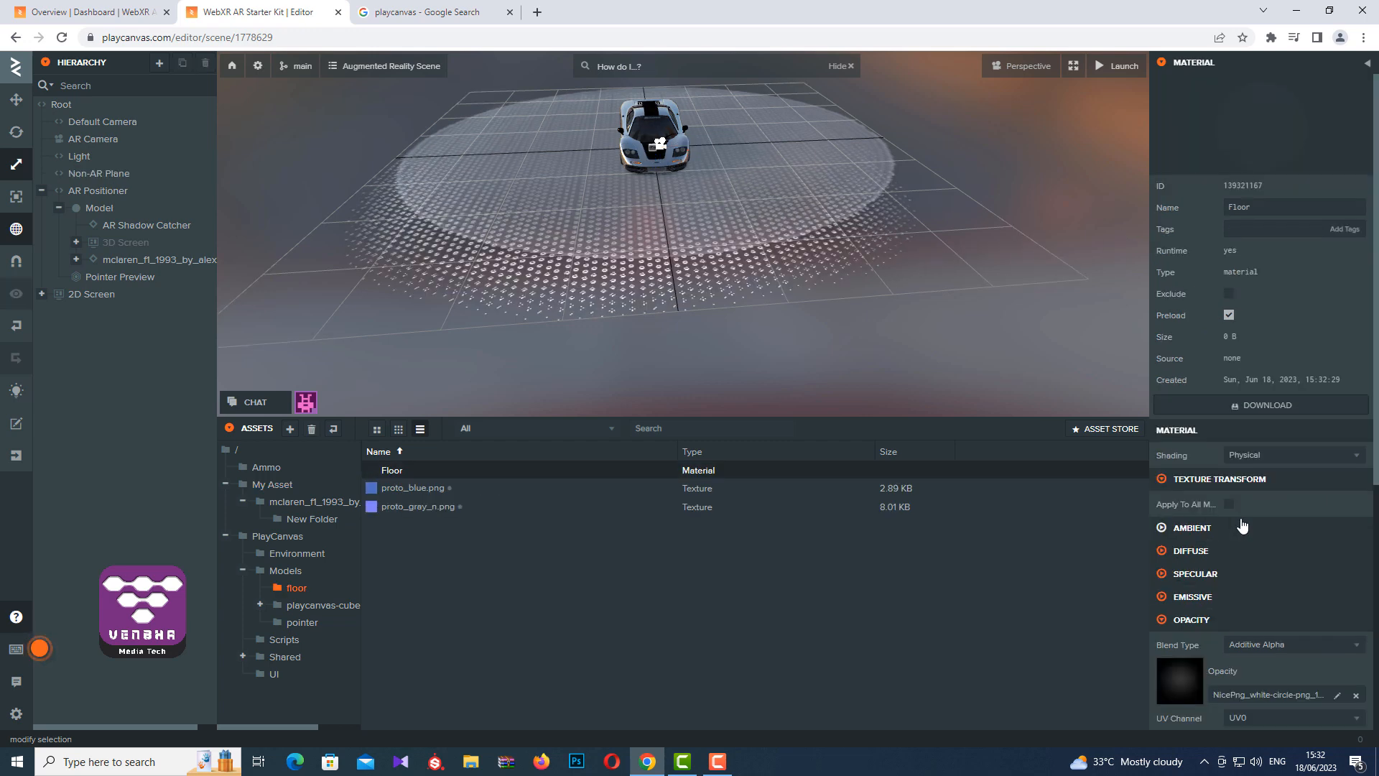
click(1197, 553)
click(1240, 651)
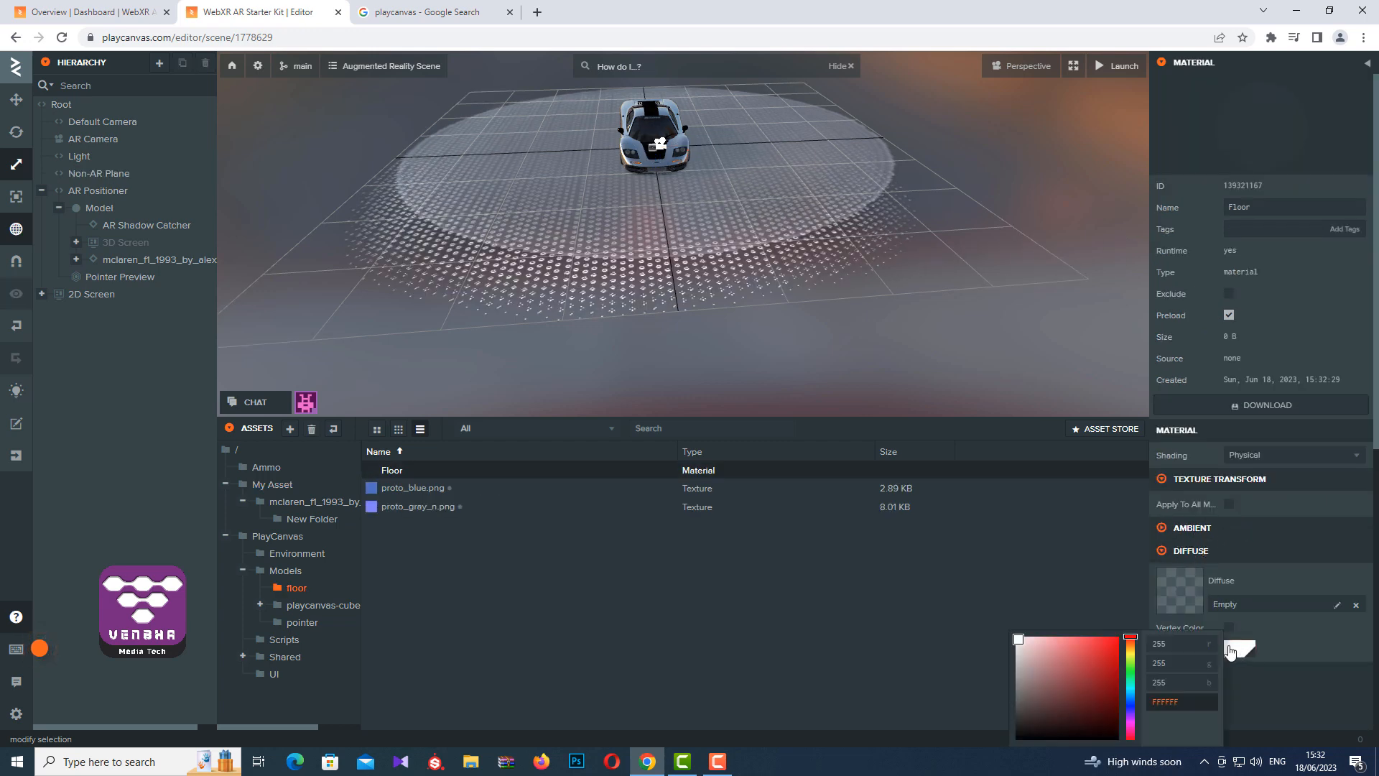
click(1095, 639)
drag(1075, 654, 1049, 656)
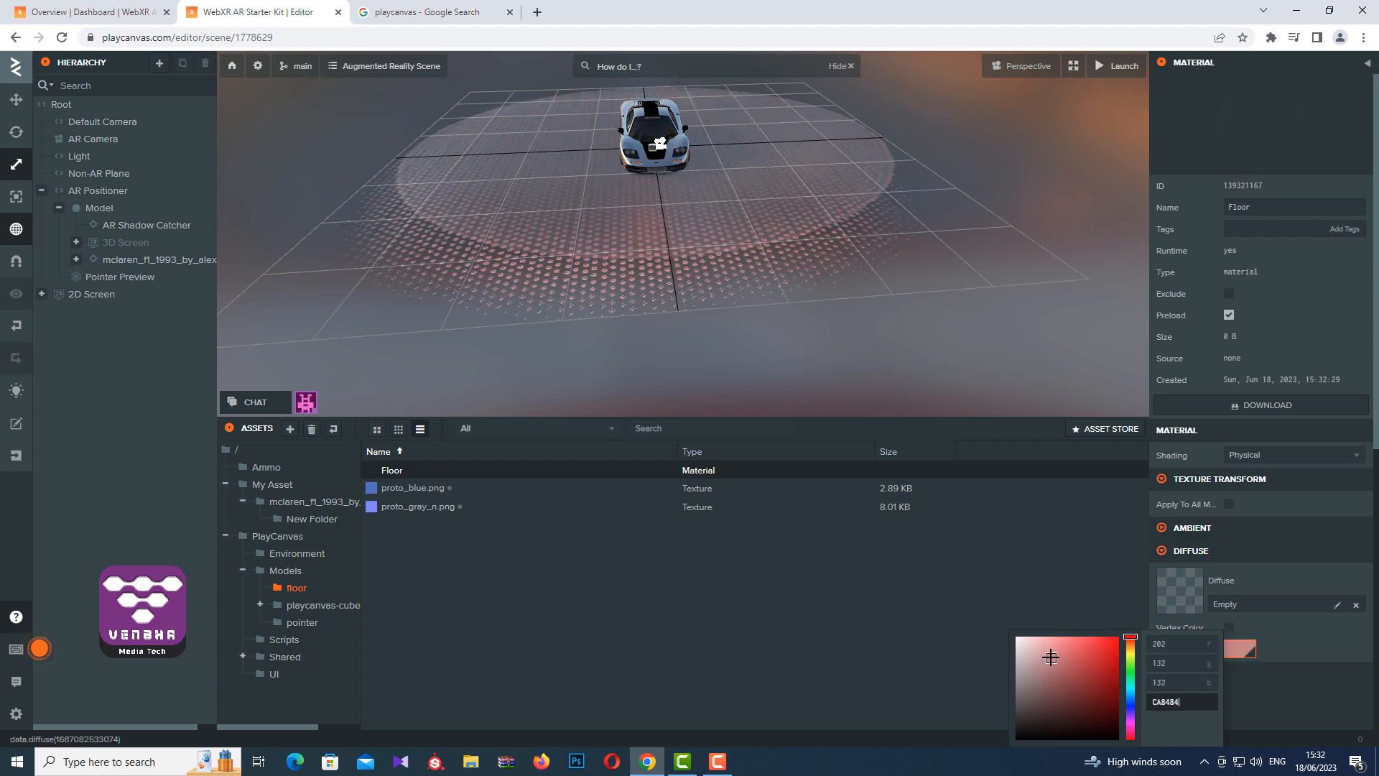
click(1035, 573)
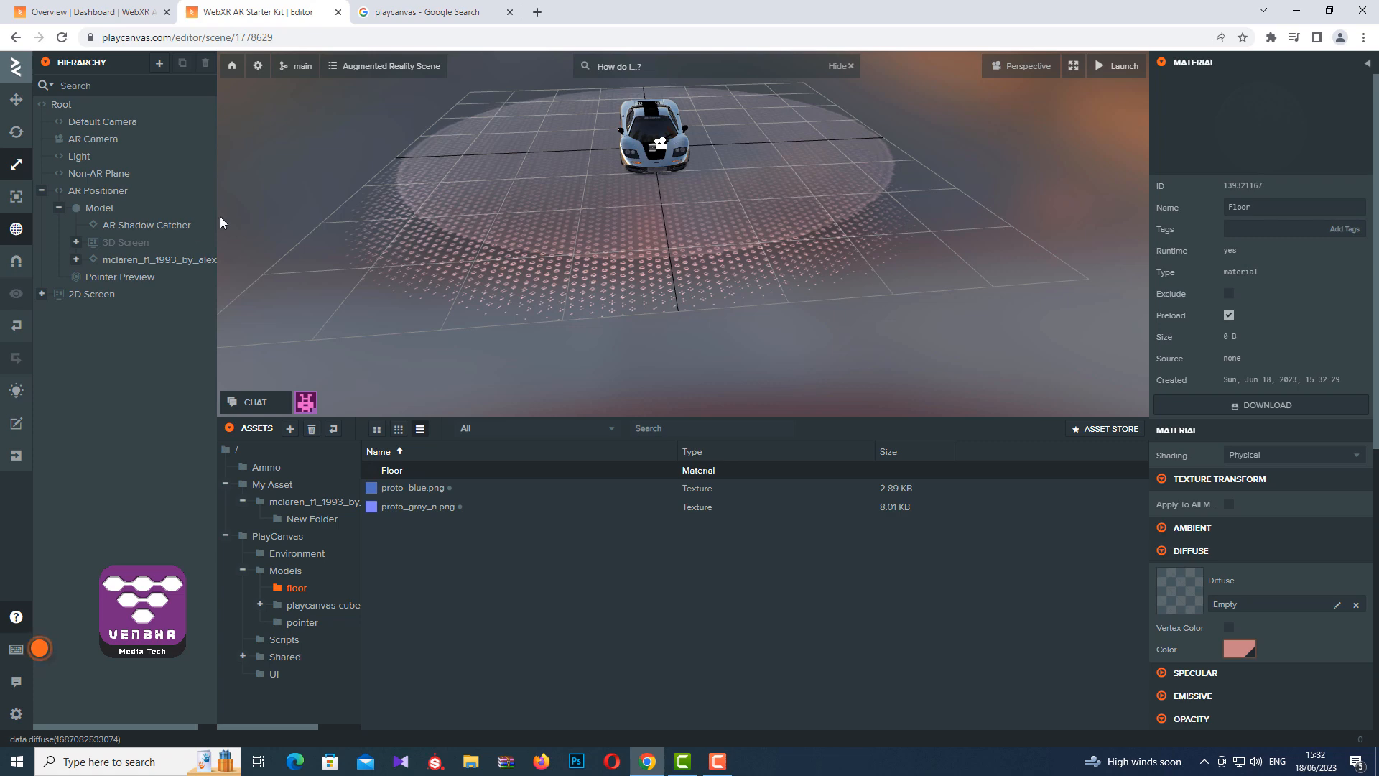
Step: Launch the scene with Debug enabled, inspect the McLaren on its new floor from different angles, and close the preview
mouse_move(1122, 72)
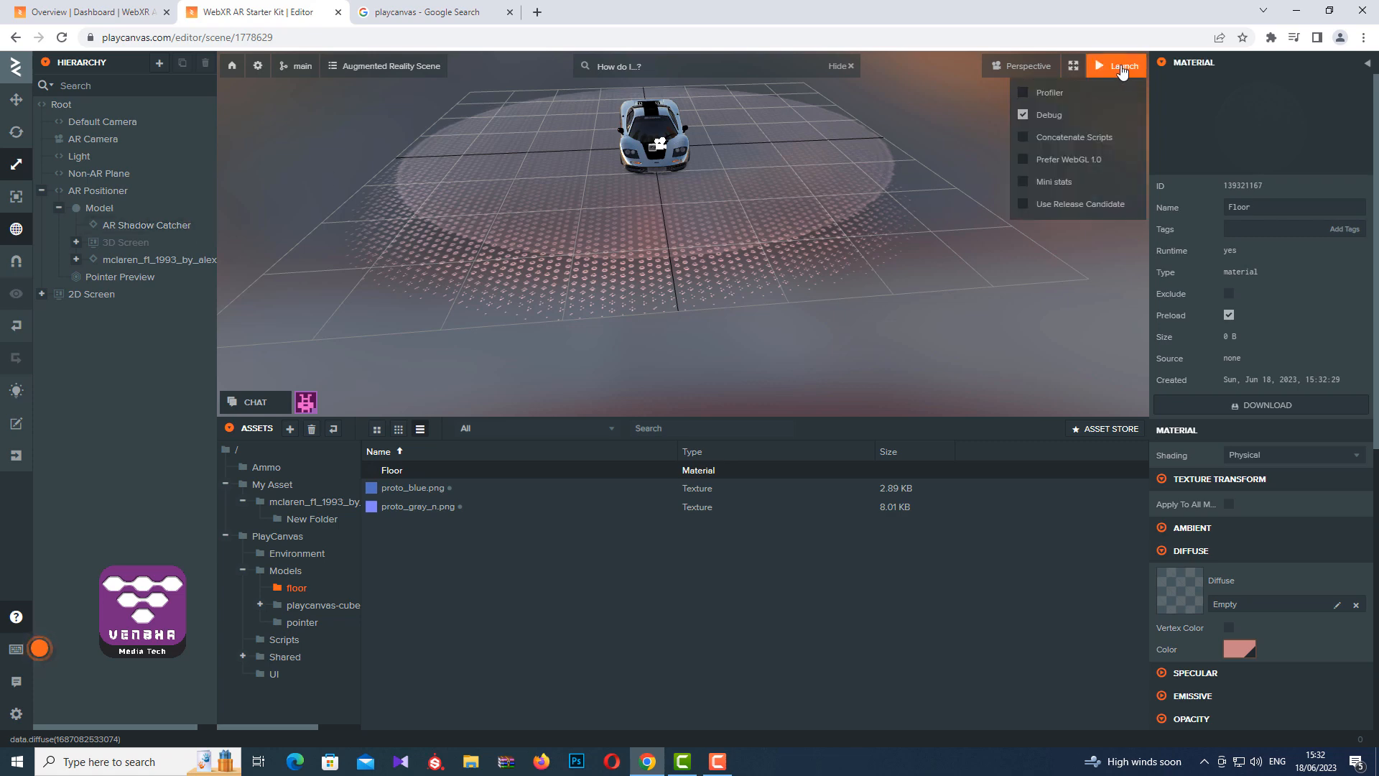
click(1122, 72)
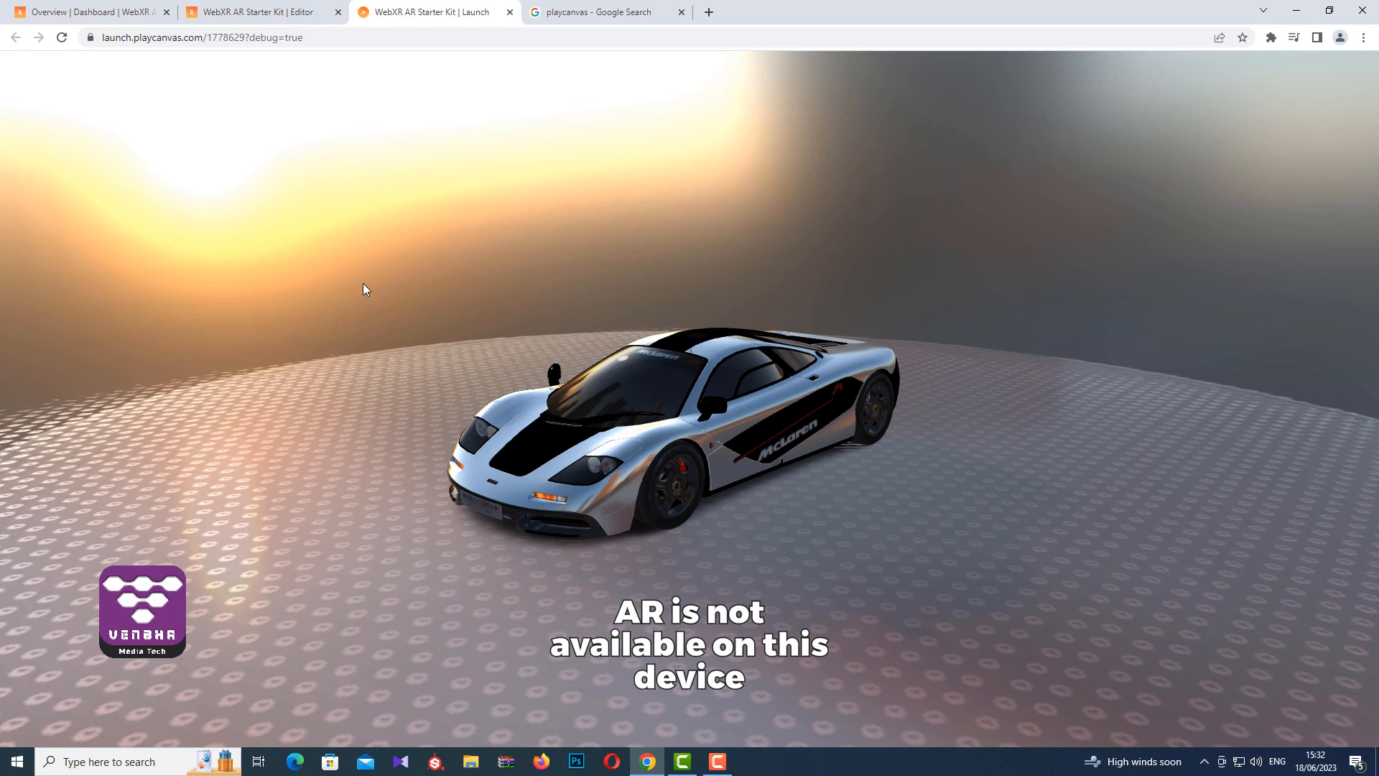
drag(461, 418, 626, 437)
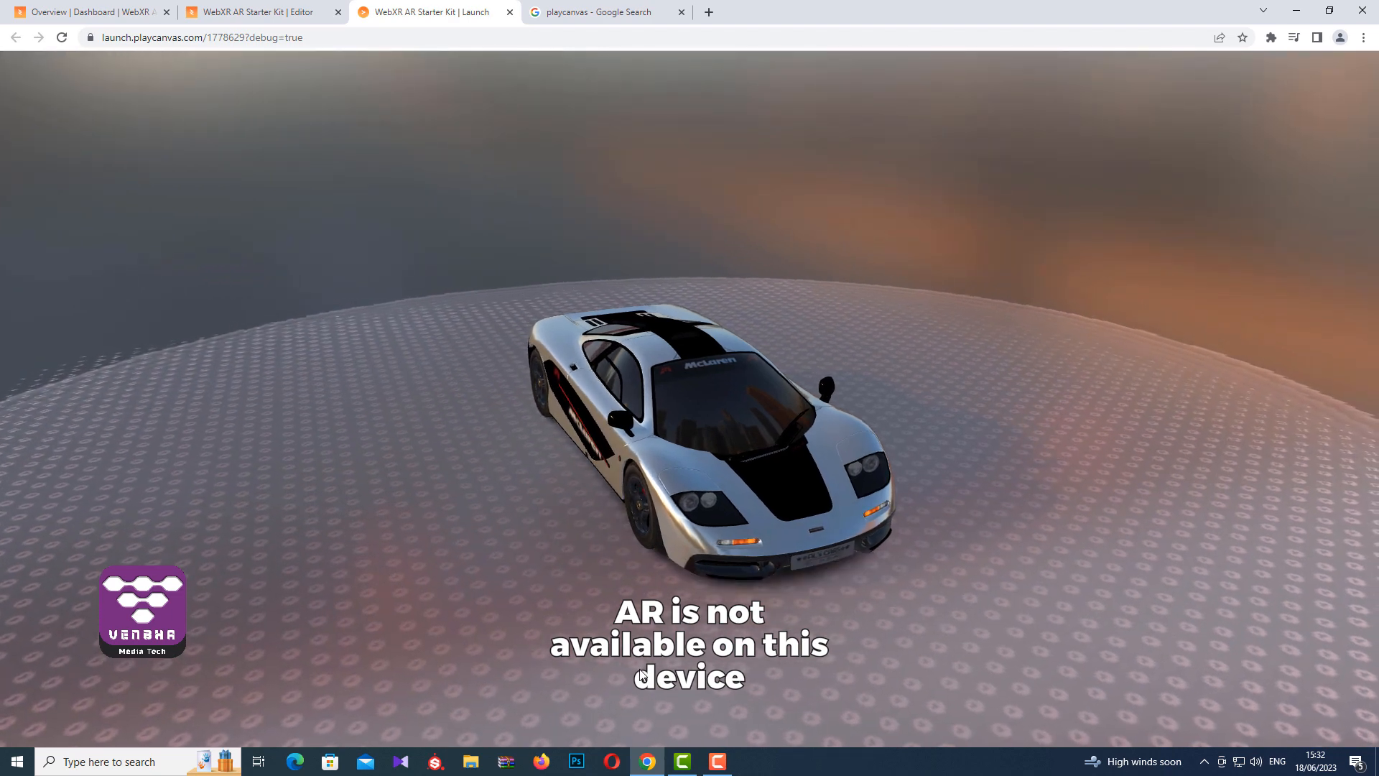
click(510, 12)
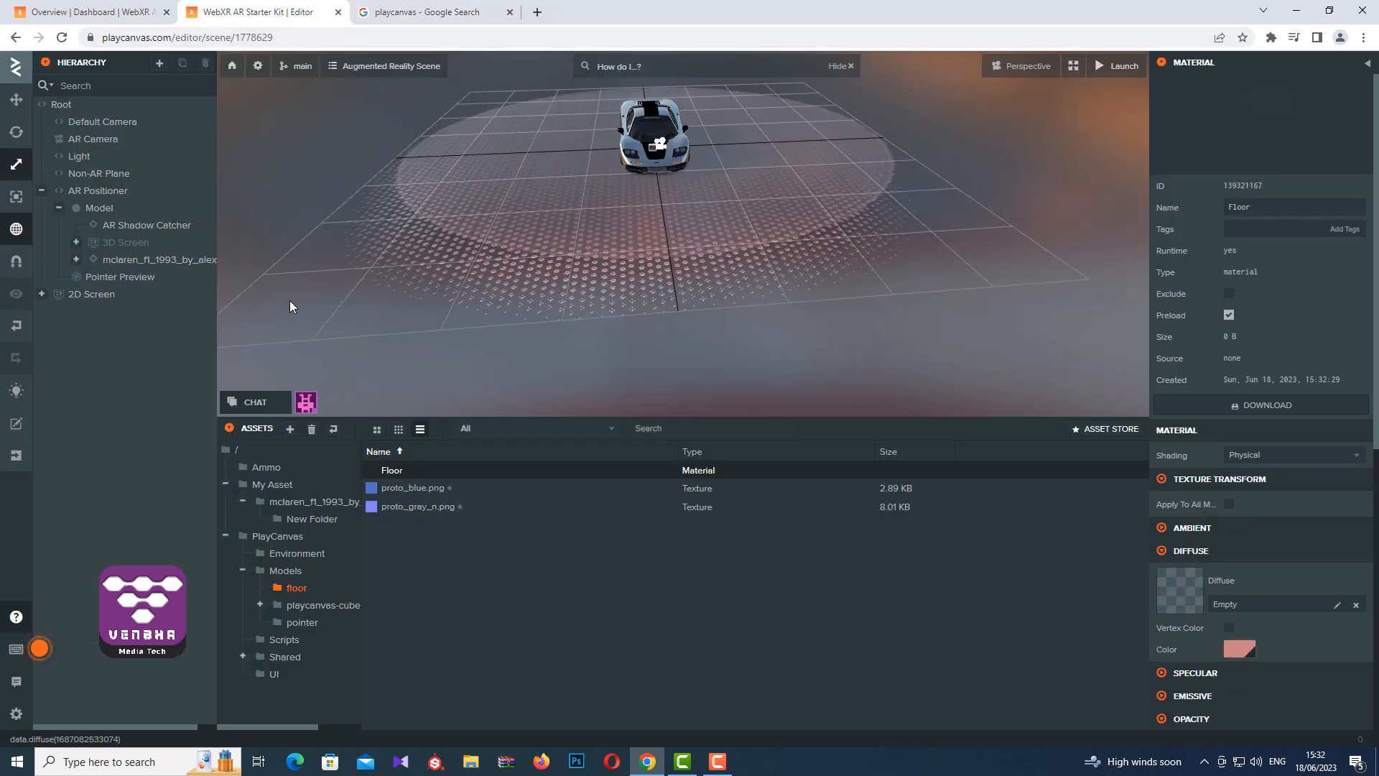
Step: Publish the Augmented Reality Scene to PlayCanvas as a new build titled WebXR AR Starter Kit
click(16, 455)
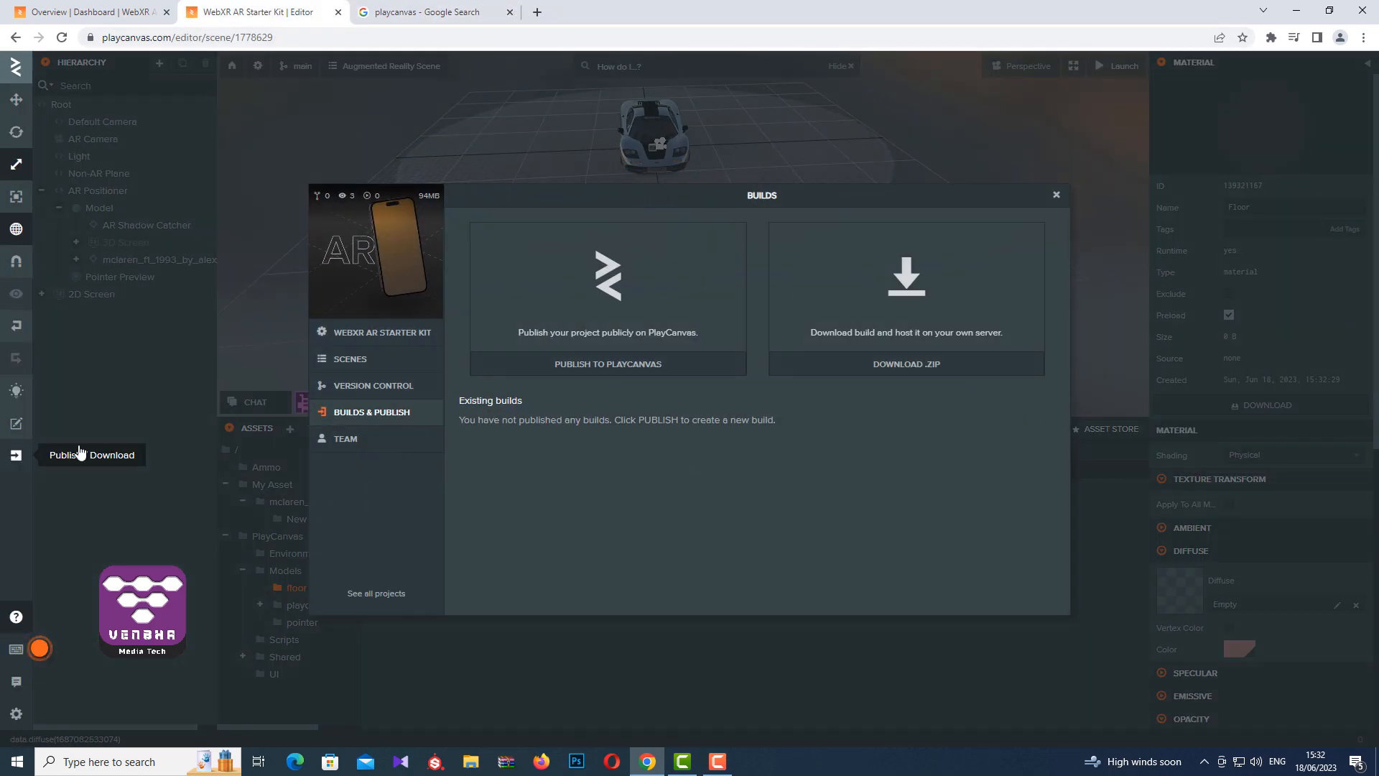
click(612, 298)
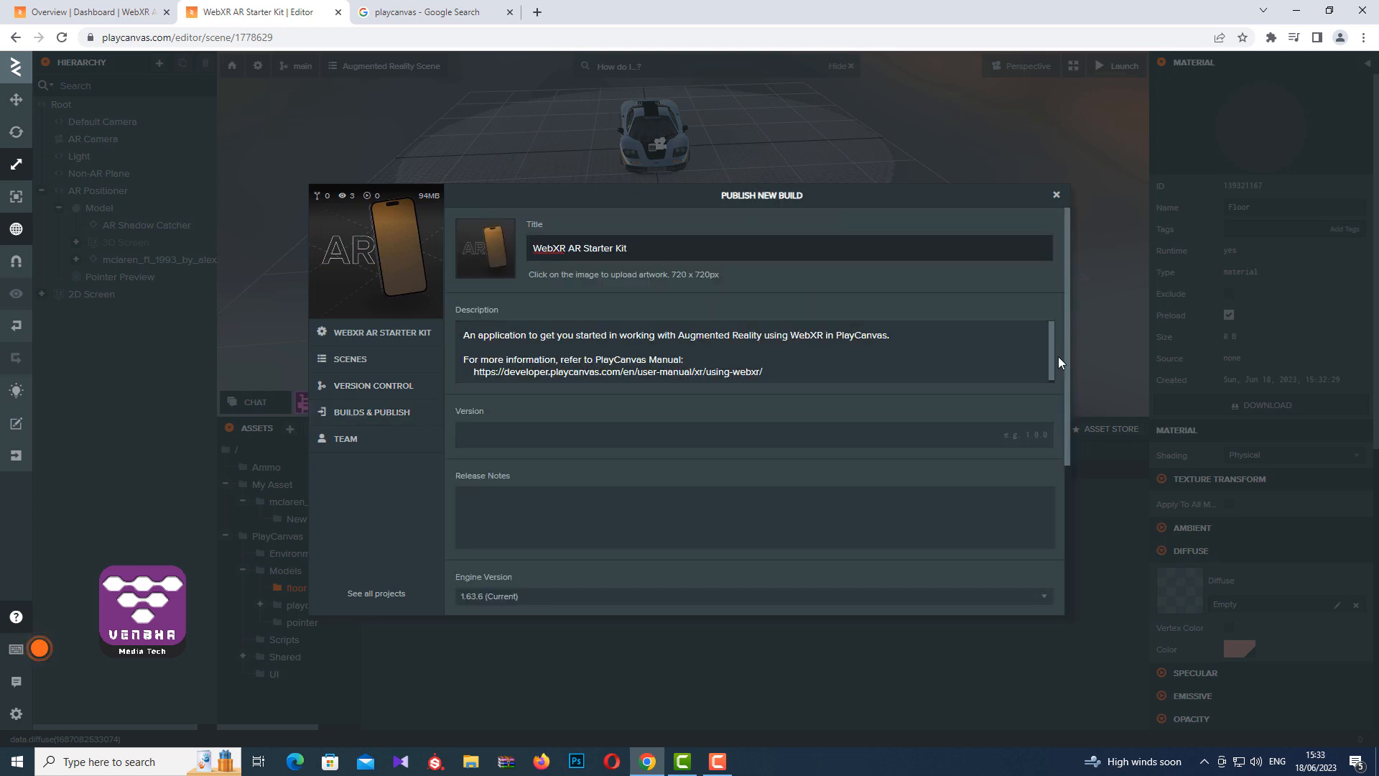
drag(1067, 388, 1054, 598)
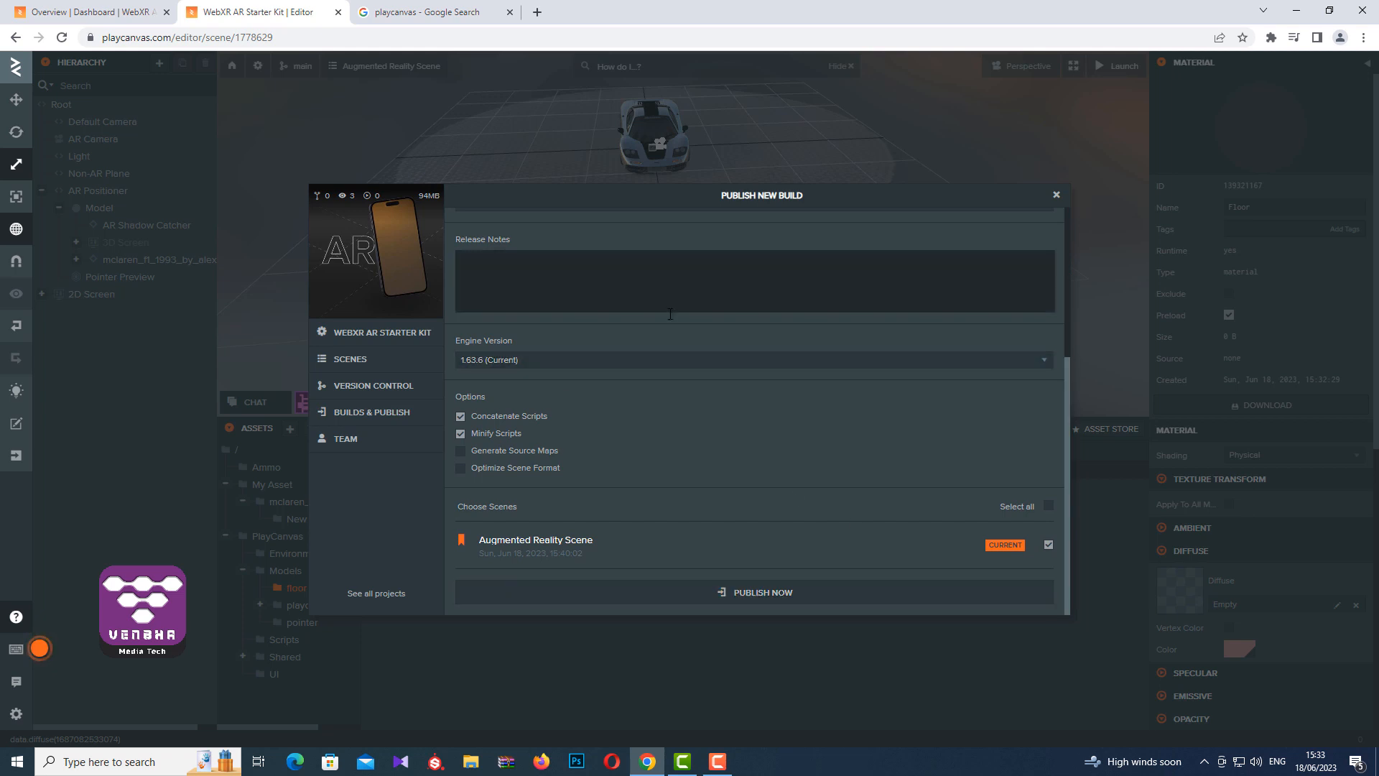
click(728, 593)
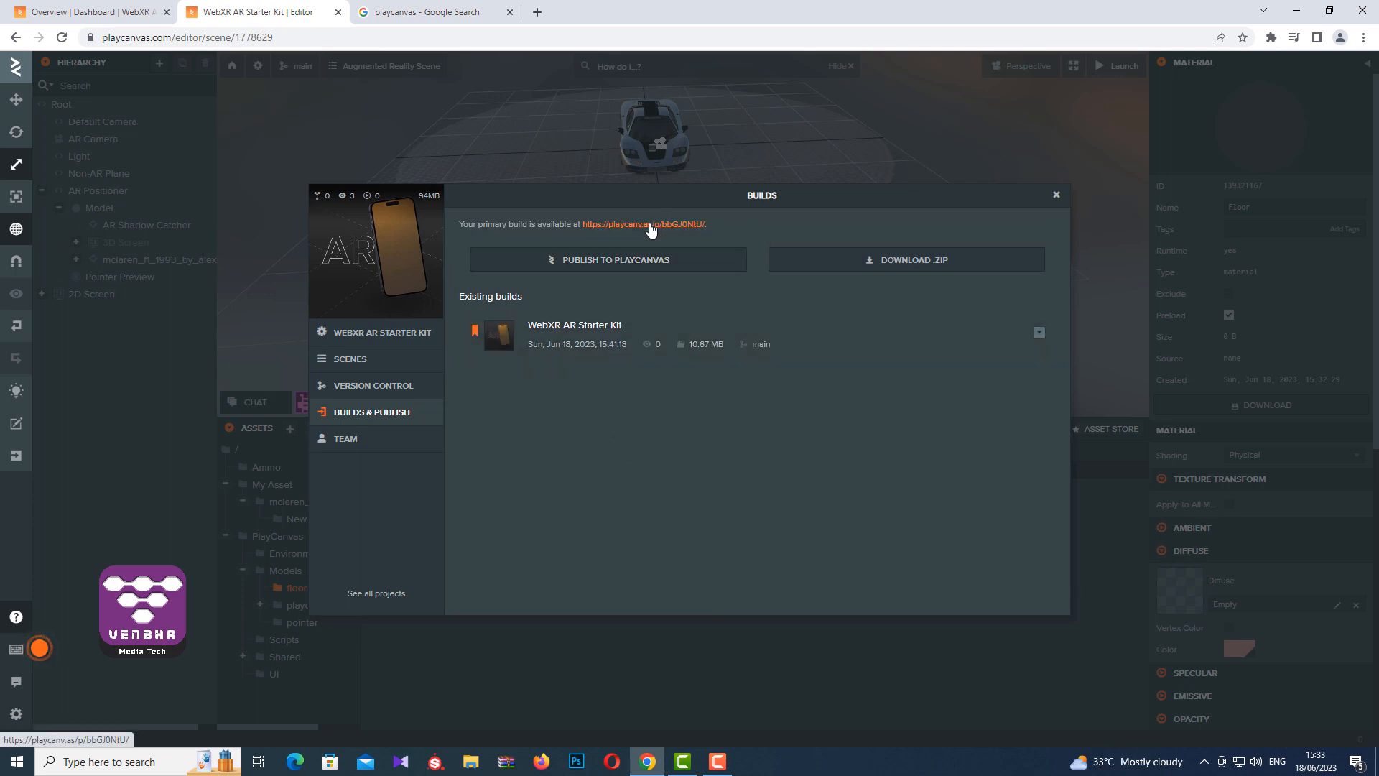
Step: Open the primary build's public link and examine the McLaren and its floor up close from several sides
click(651, 228)
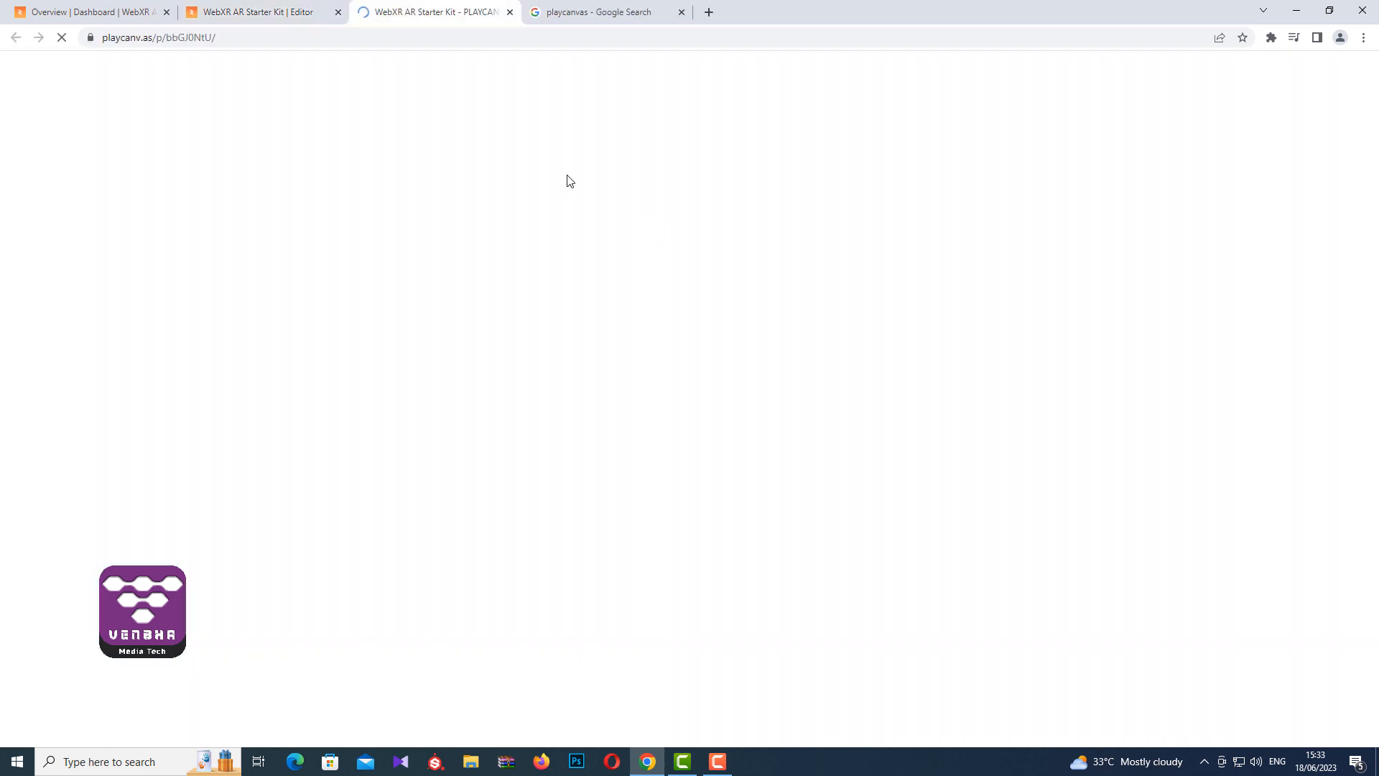
click(263, 12)
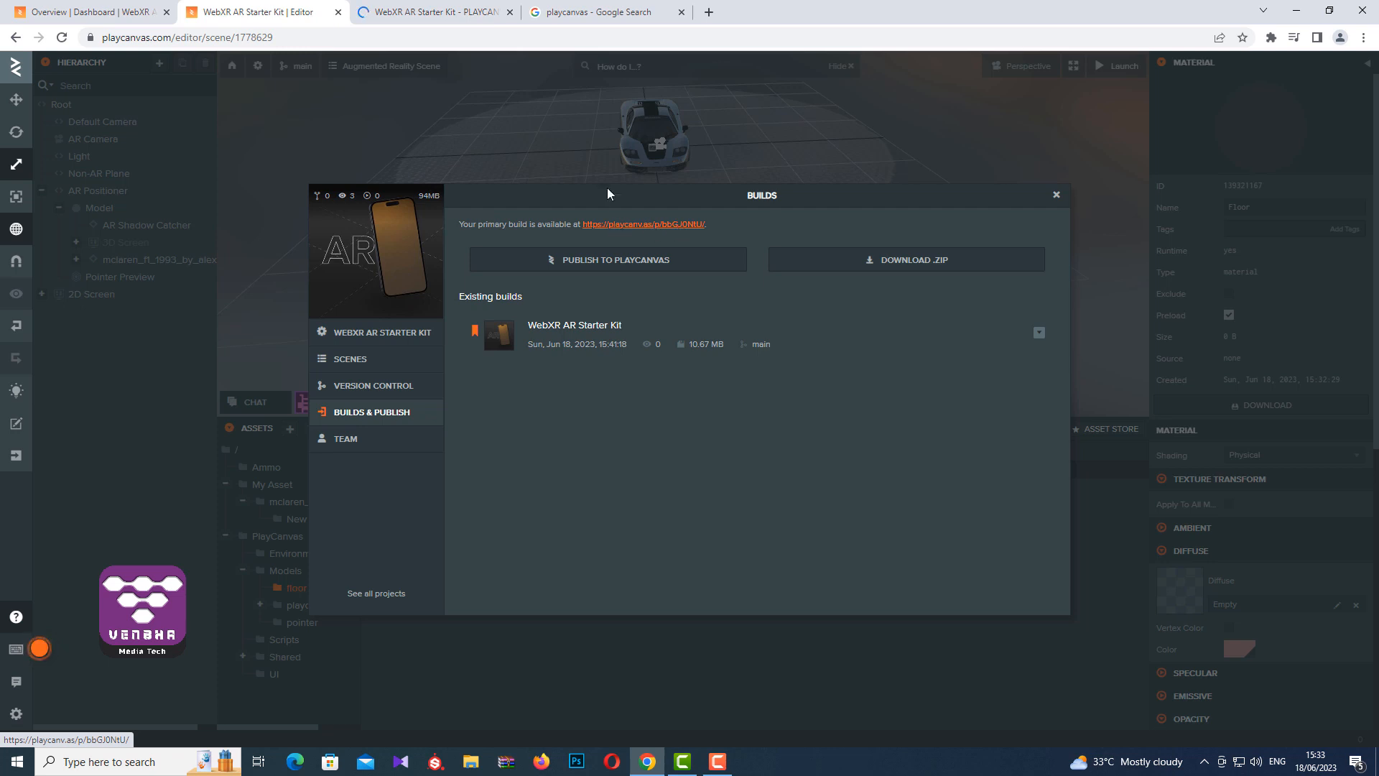
click(414, 9)
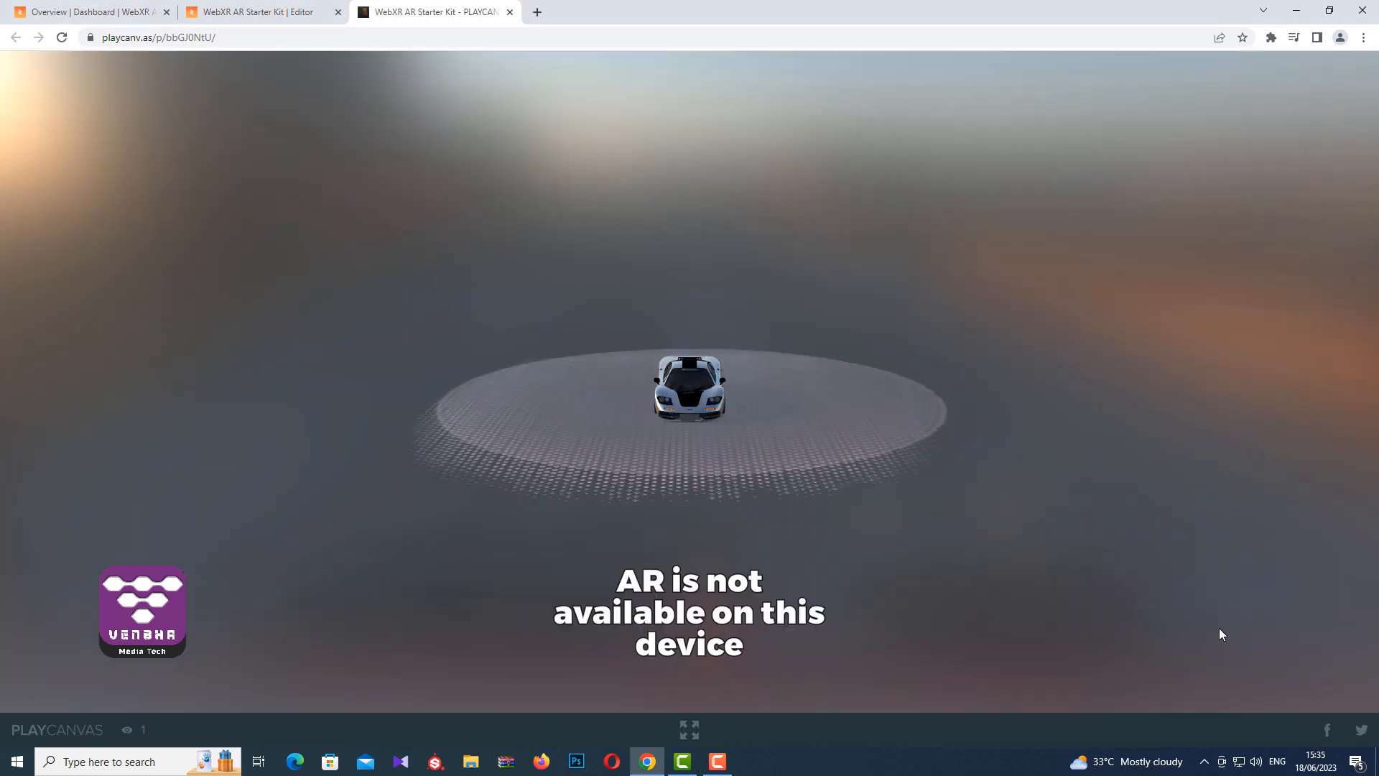
drag(669, 437, 738, 436)
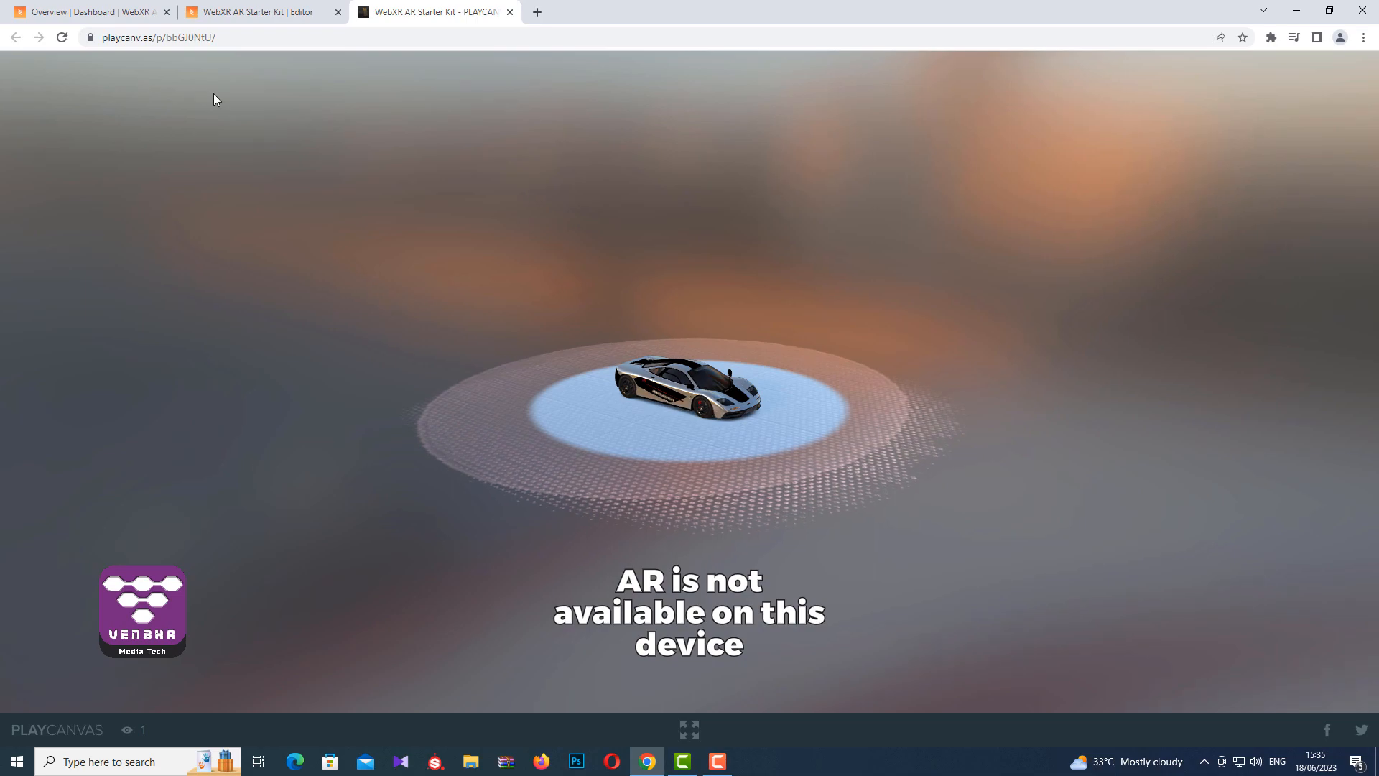
scroll(605, 331, up, 3)
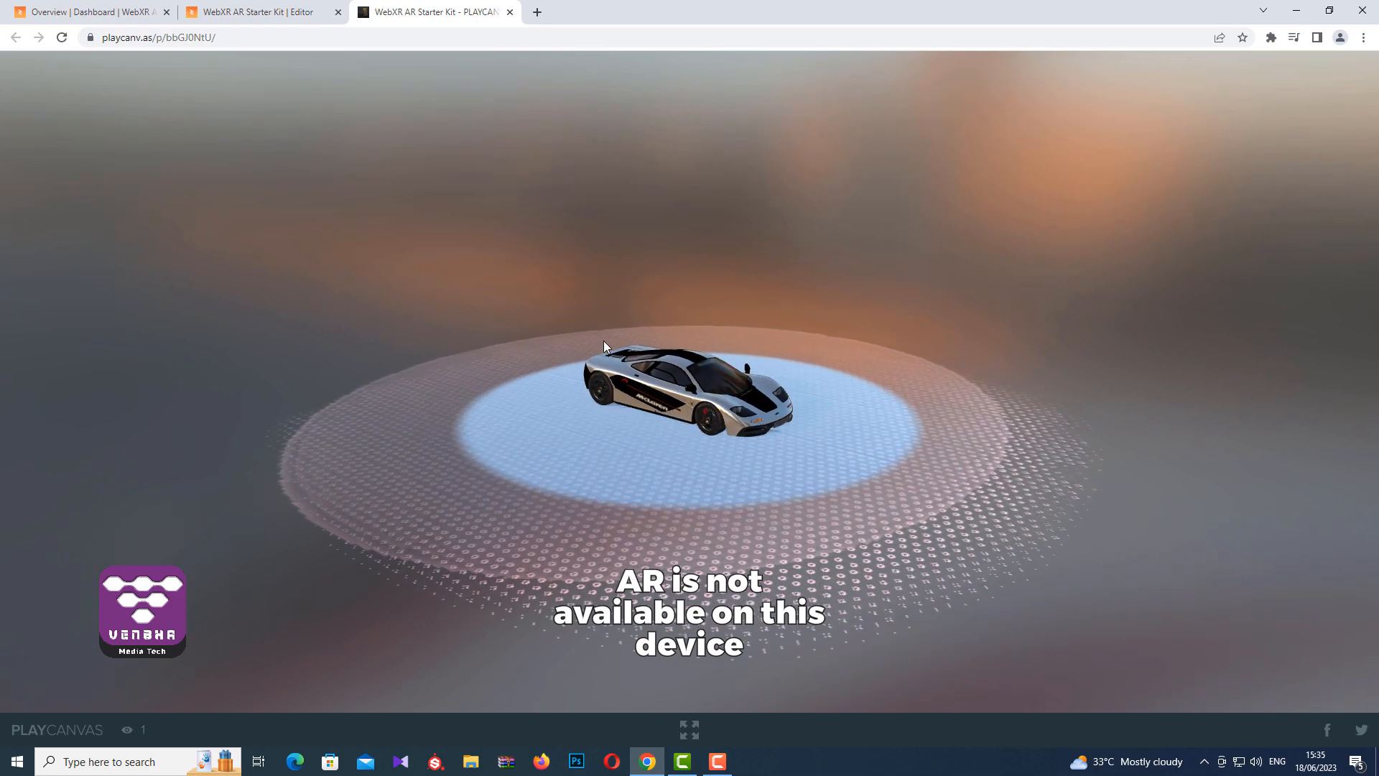
scroll(603, 341, up, 5)
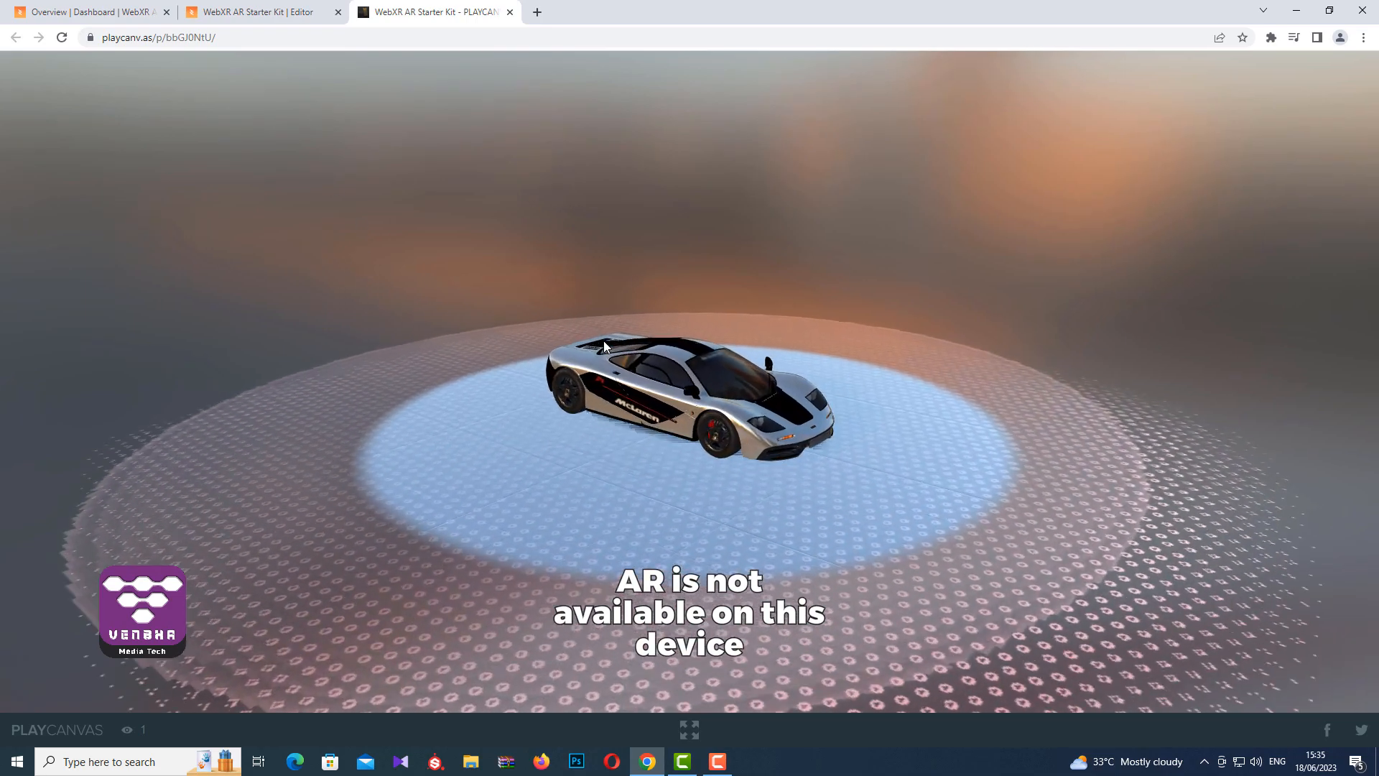
drag(714, 406, 460, 402)
drag(836, 408, 977, 490)
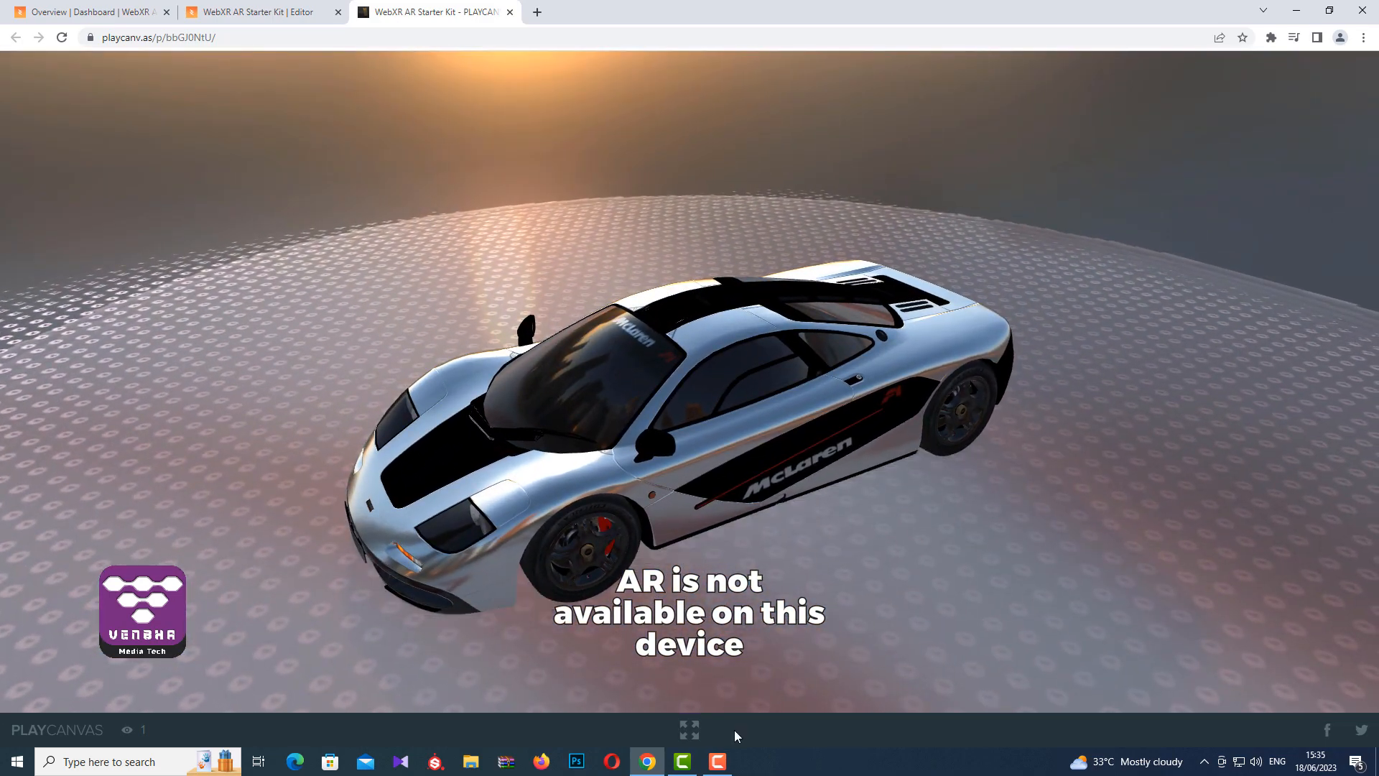
mouse_move(717, 532)
mouse_down()
mouse_move(817, 511)
mouse_move(681, 537)
mouse_move(733, 526)
mouse_up()
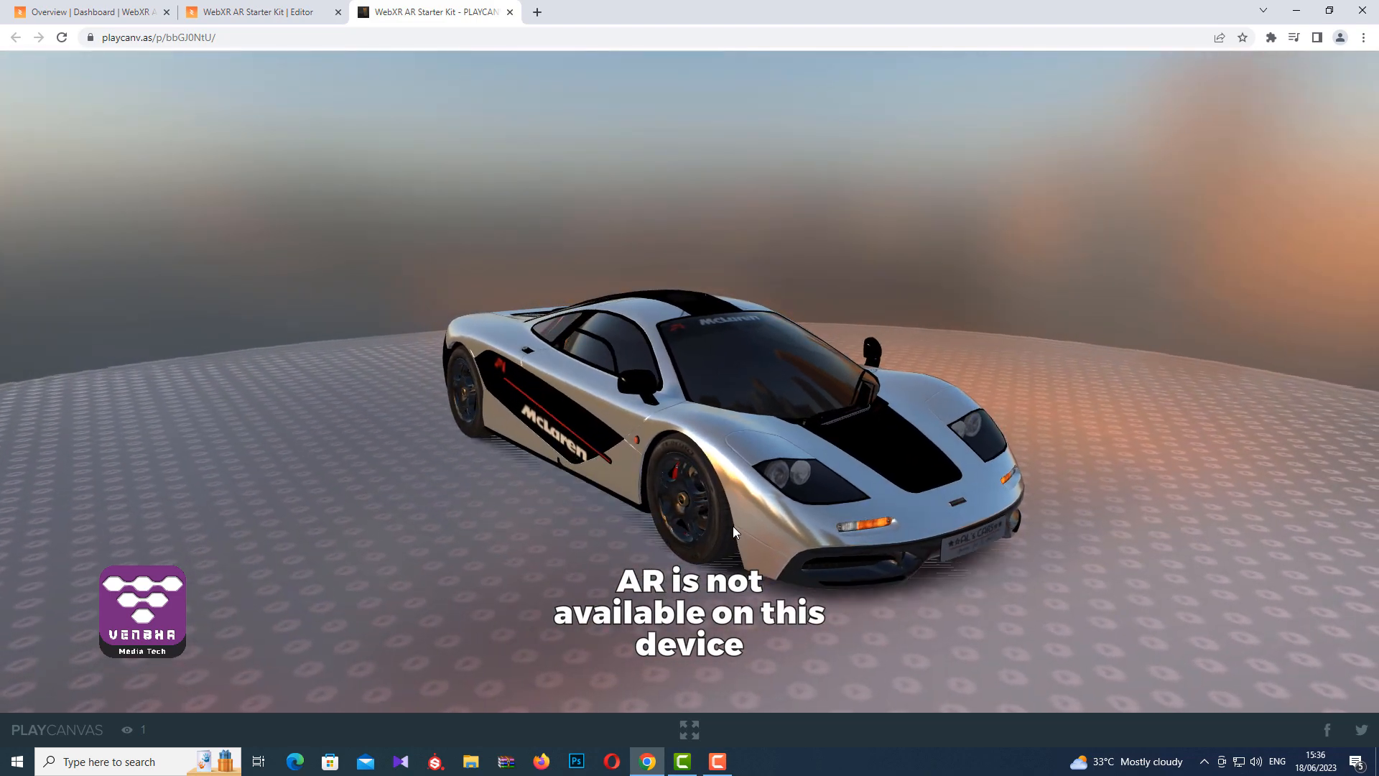
Step: Create a QR code for the published build's page
click(1220, 37)
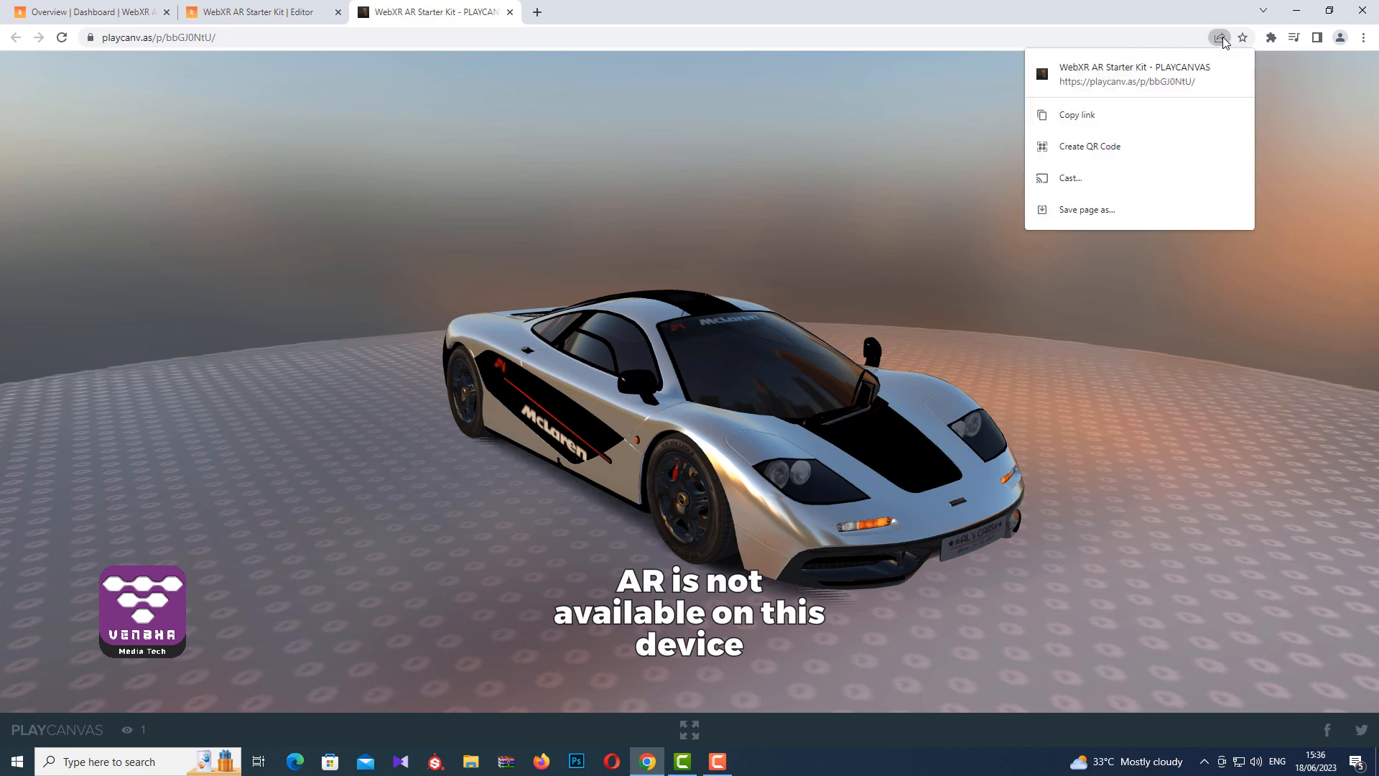
click(1090, 149)
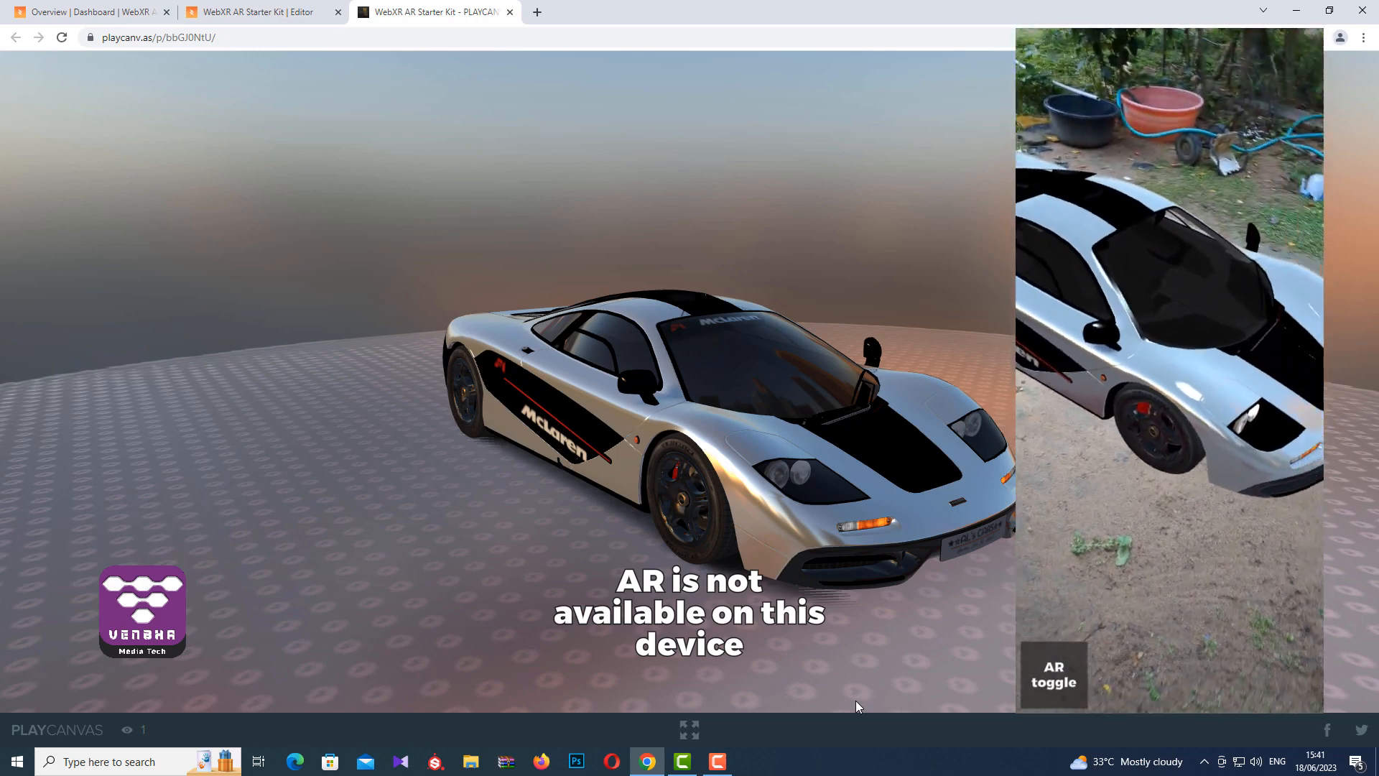
drag(912, 578, 690, 584)
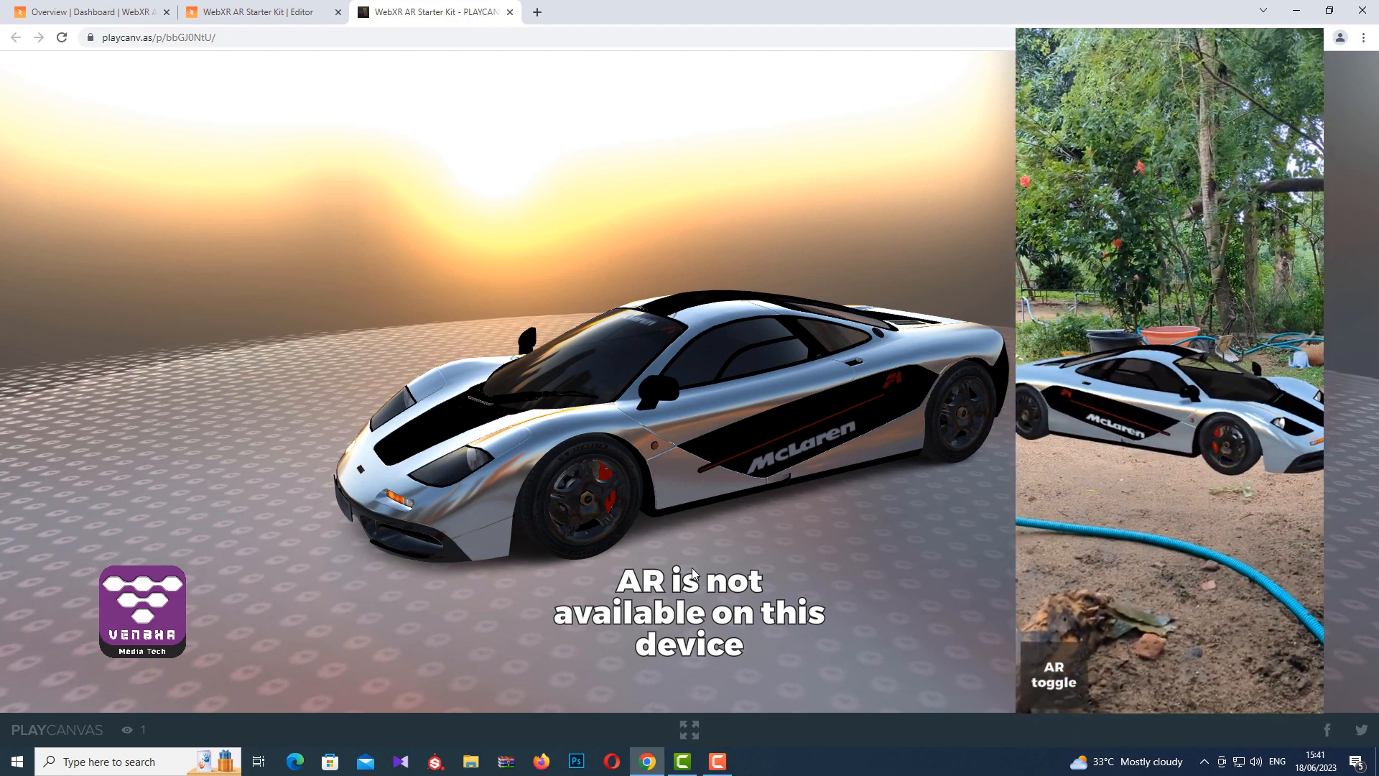
drag(688, 487, 786, 488)
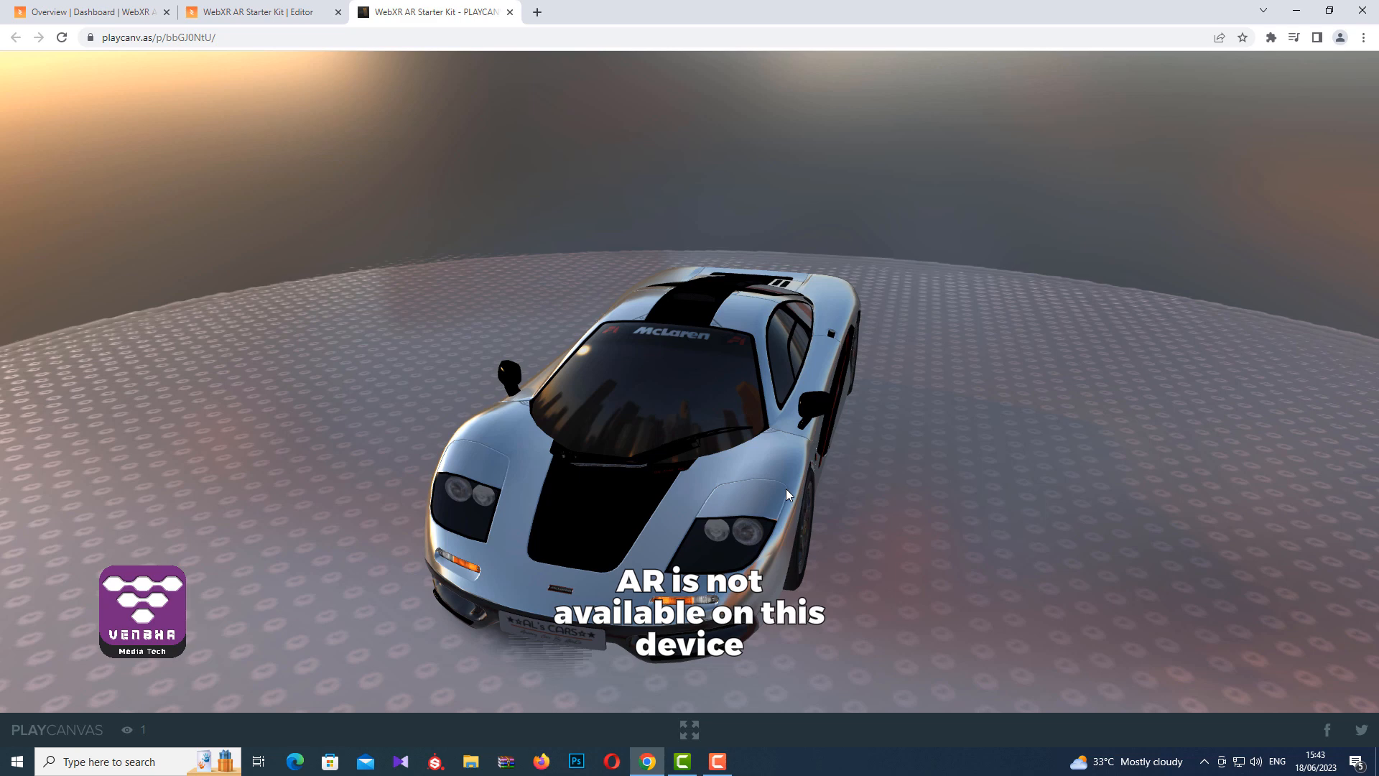
click(717, 762)
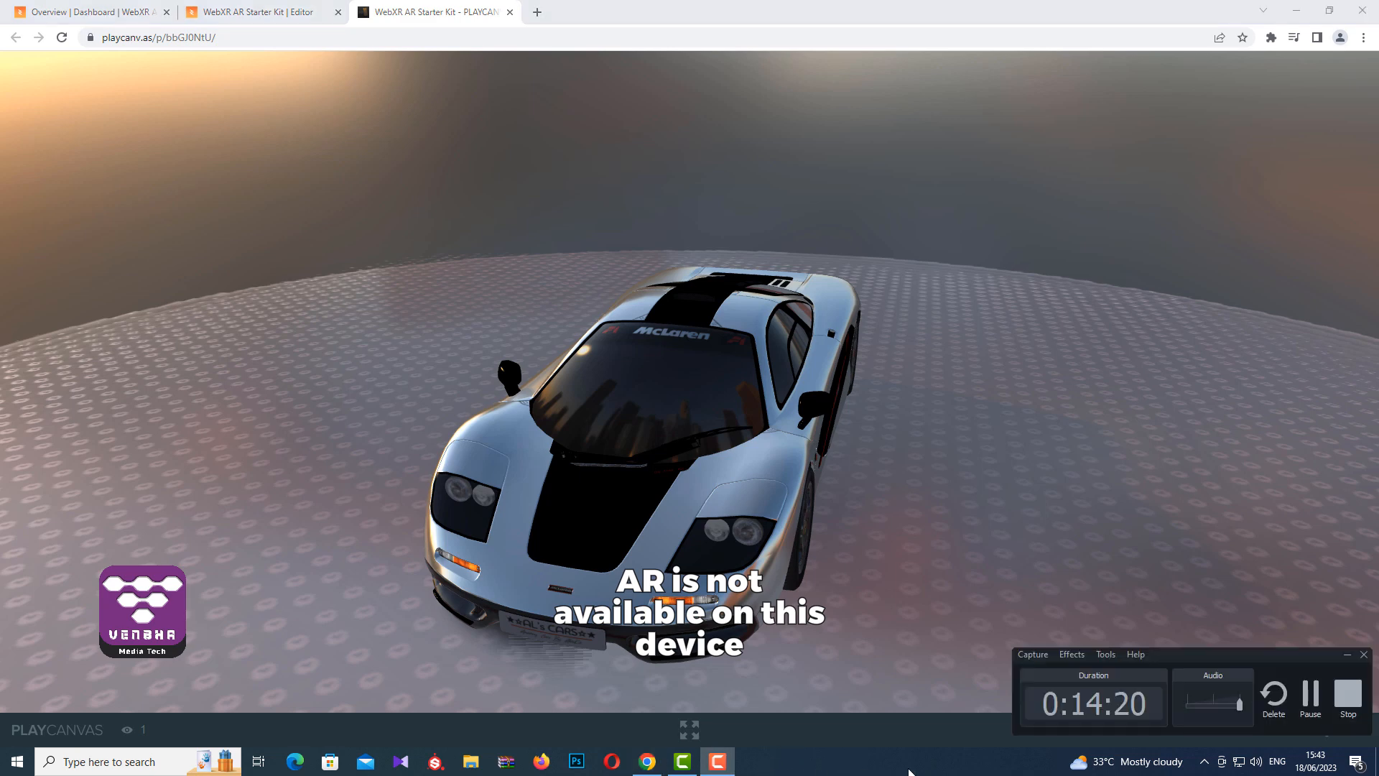